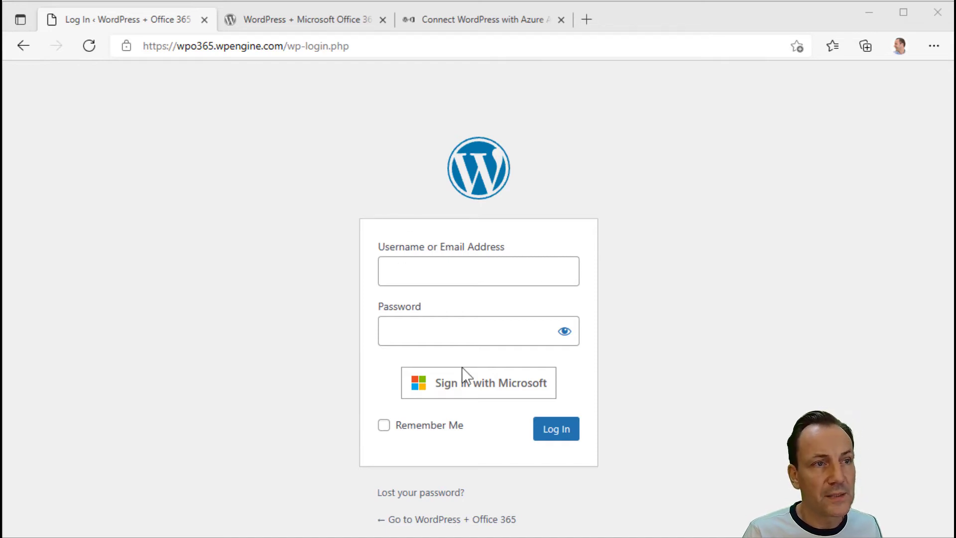
Sign in to the WordPress site with the first listed Microsoft account and open the admin dashboard.
{"action": "left_click", "coordinate": [471, 396]}
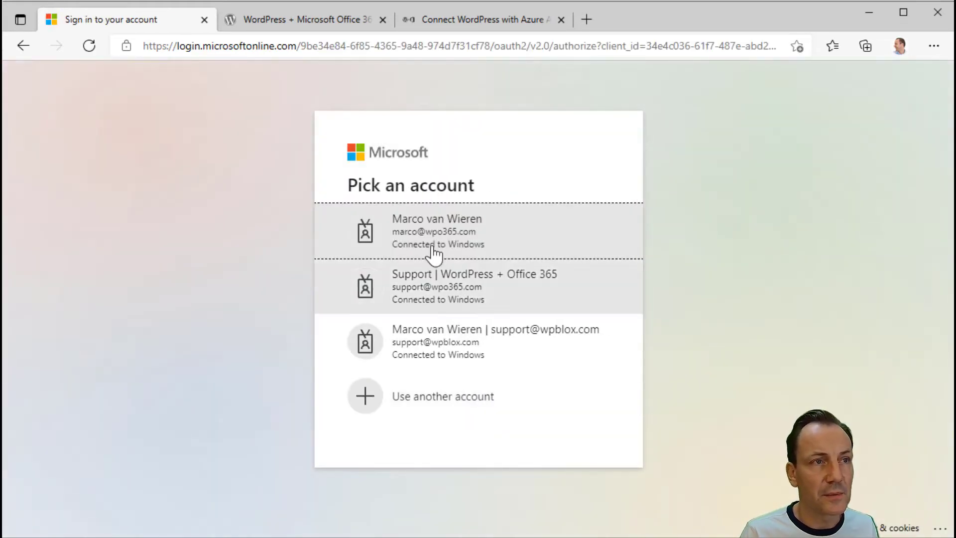
{"action": "left_click", "coordinate": [433, 233]}
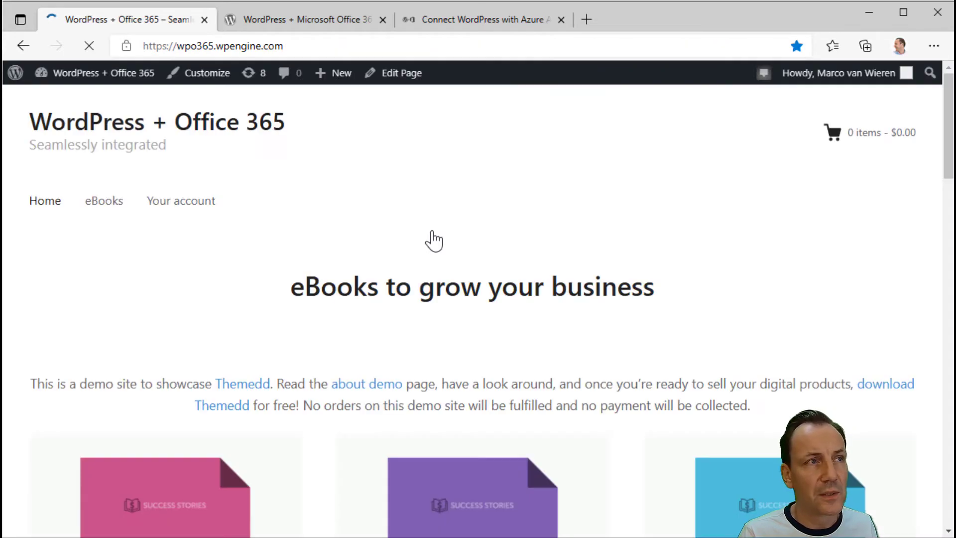
{"action": "mouse_move", "coordinate": [80, 75]}
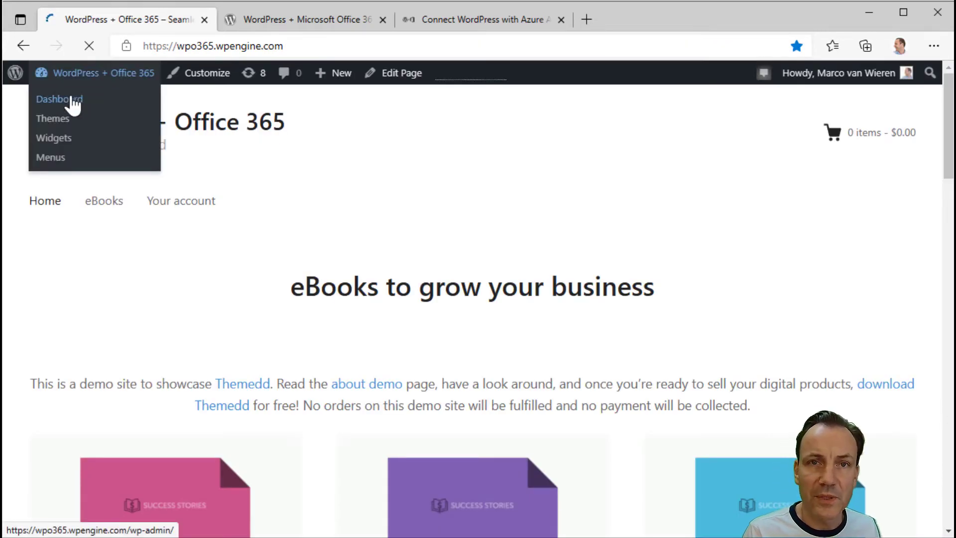
{"action": "left_click", "coordinate": [74, 100]}
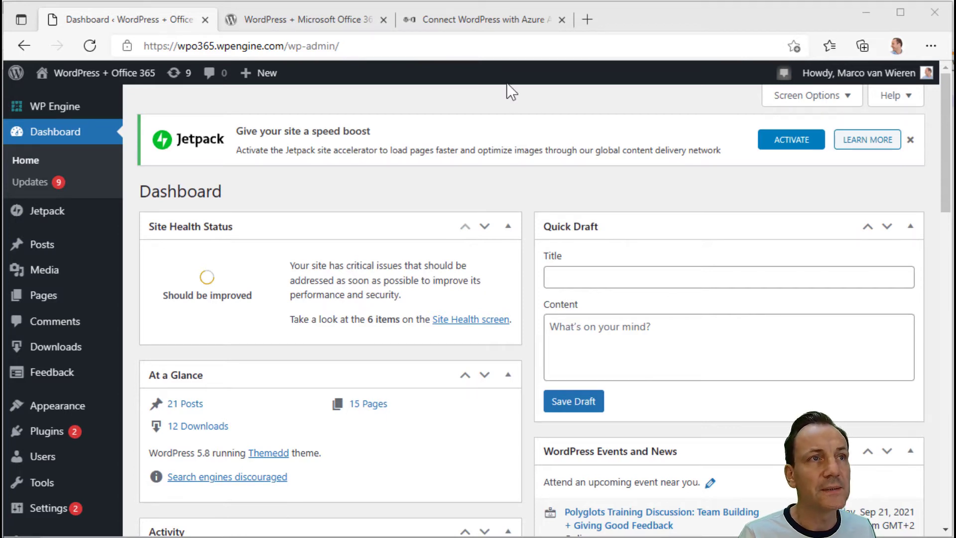
In the WPO365 documentation, open the "Embedded SharePoint Library | Gutenberg Blocks for WordPress" article under Microsoft 365 apps.
{"action": "left_click", "coordinate": [482, 22]}
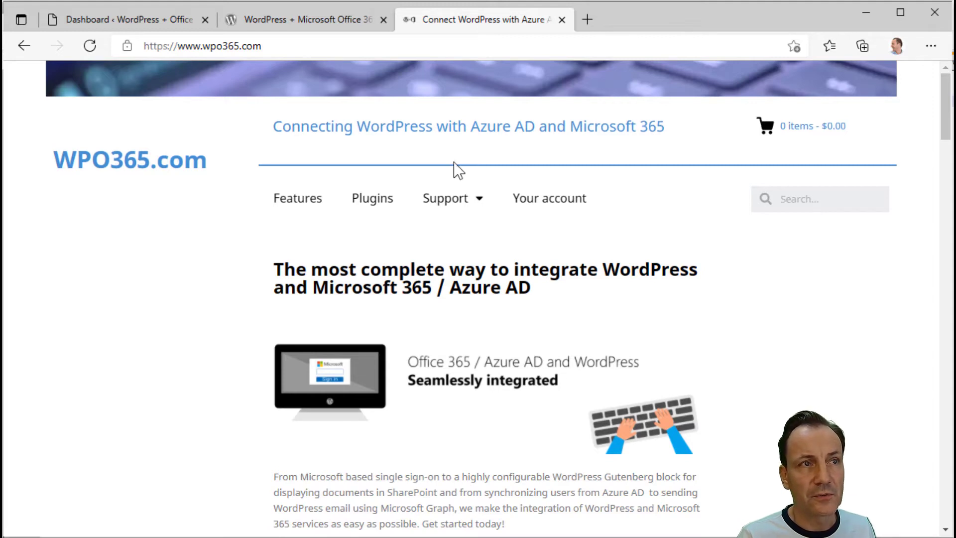
{"action": "mouse_move", "coordinate": [451, 201]}
{"action": "left_click", "coordinate": [461, 240]}
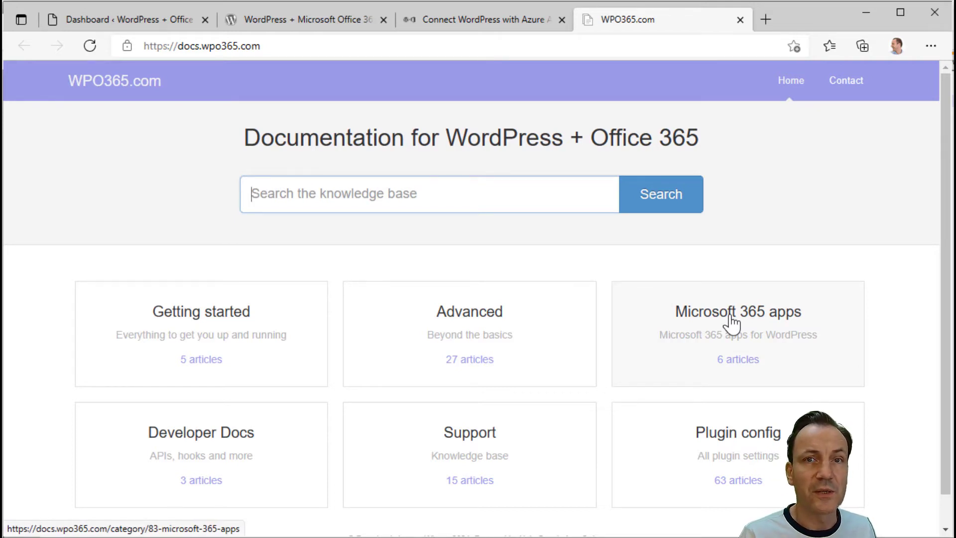
{"action": "left_click", "coordinate": [731, 323]}
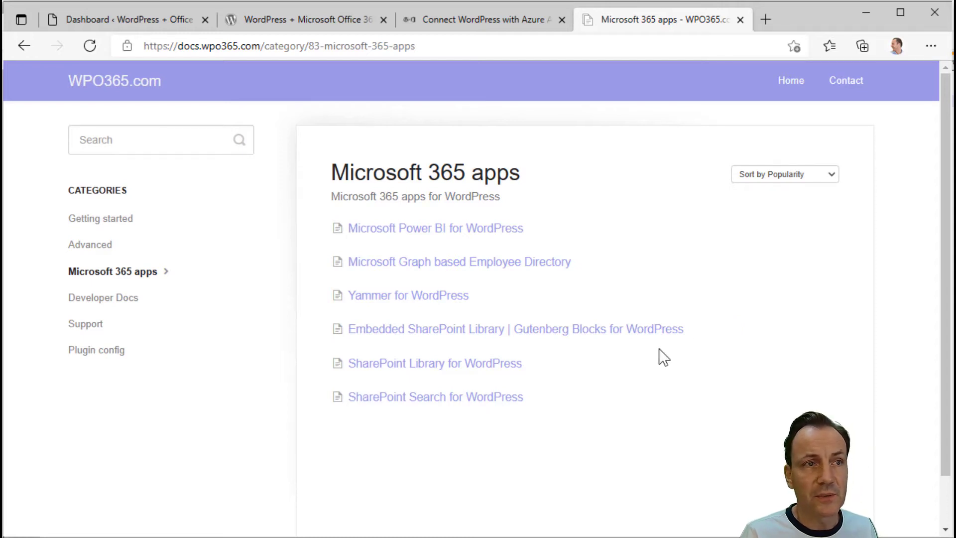
{"action": "left_click", "coordinate": [614, 333]}
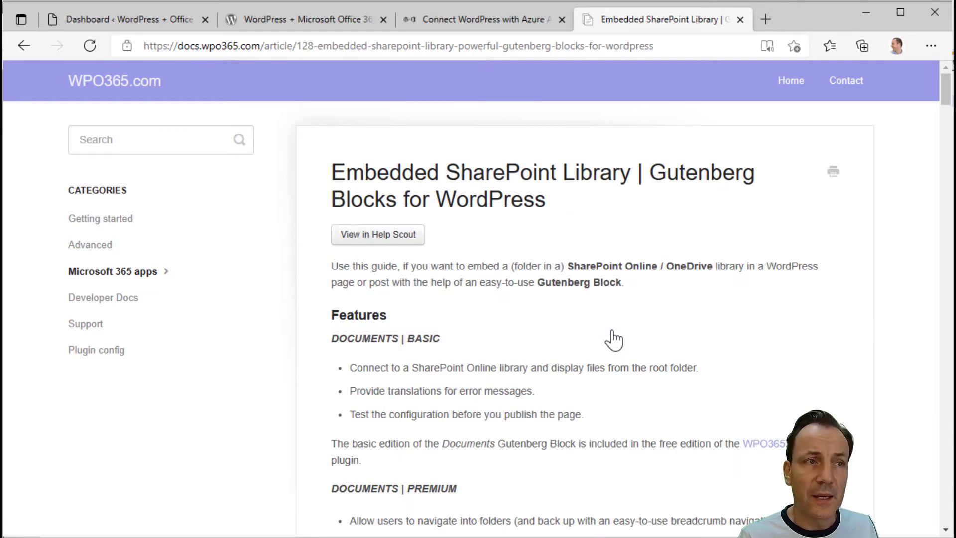
Read the article's basic and premium features, prerequisites and app registration instructions for users who must sign in with Microsoft.
{"action": "scroll", "coordinate": [627, 338], "scroll_direction": "down", "scroll_amount": 2}
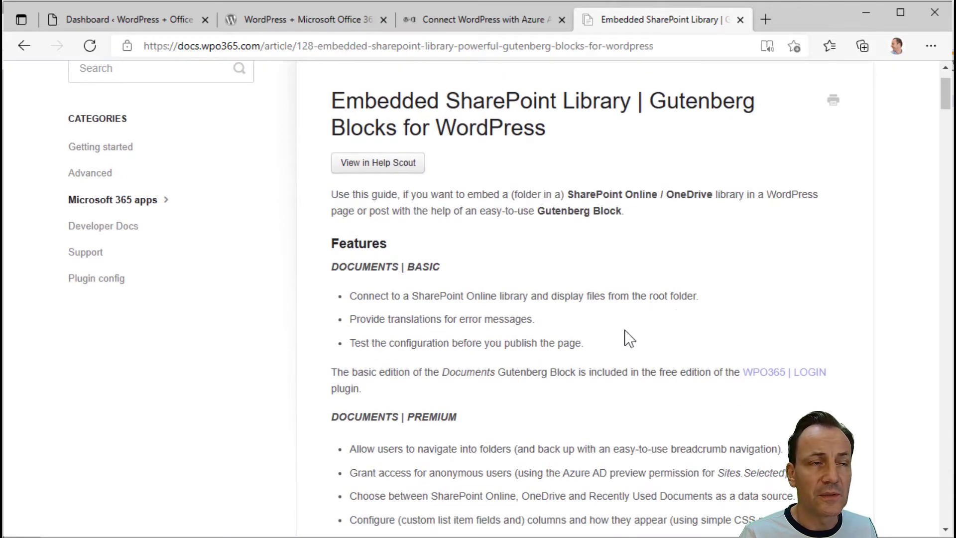
{"action": "scroll", "coordinate": [625, 329], "scroll_direction": "down", "scroll_amount": 2}
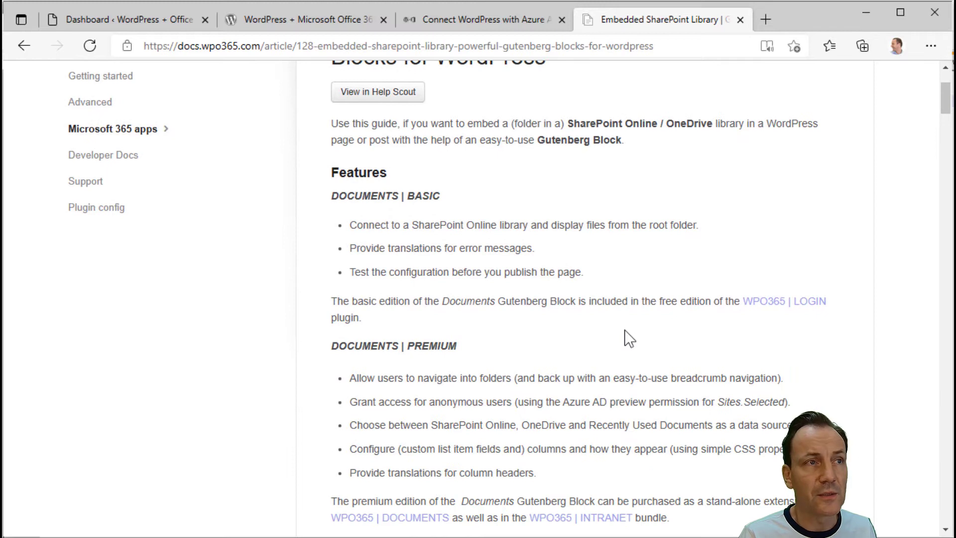
{"action": "scroll", "coordinate": [625, 330], "scroll_direction": "down", "scroll_amount": 2}
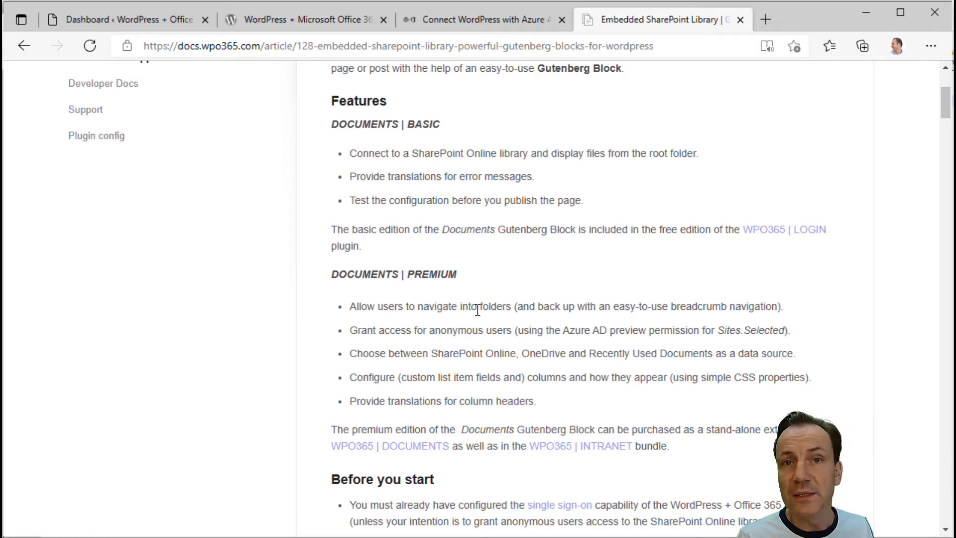
{"action": "scroll", "coordinate": [477, 310], "scroll_direction": "down", "scroll_amount": 7}
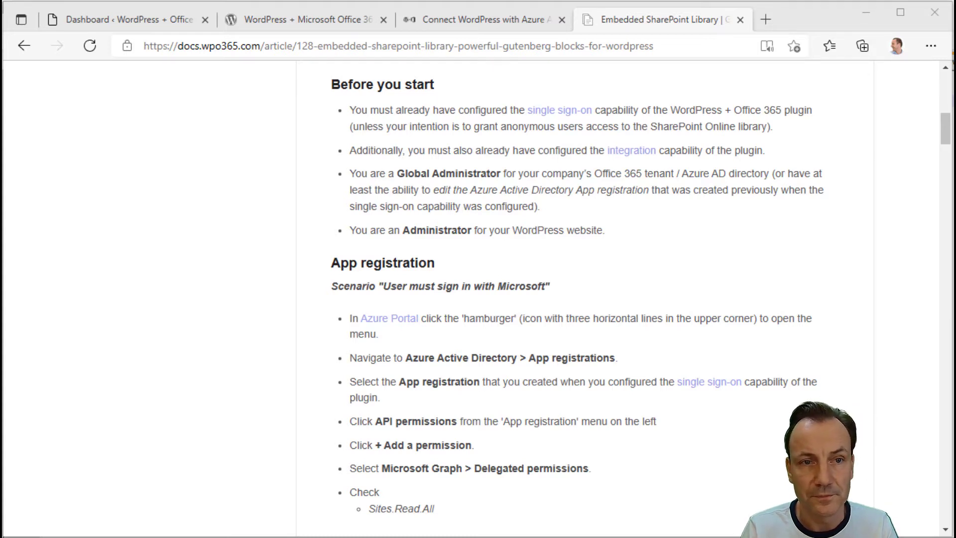
{"action": "scroll", "coordinate": [585, 299], "scroll_direction": "down", "scroll_amount": 3}
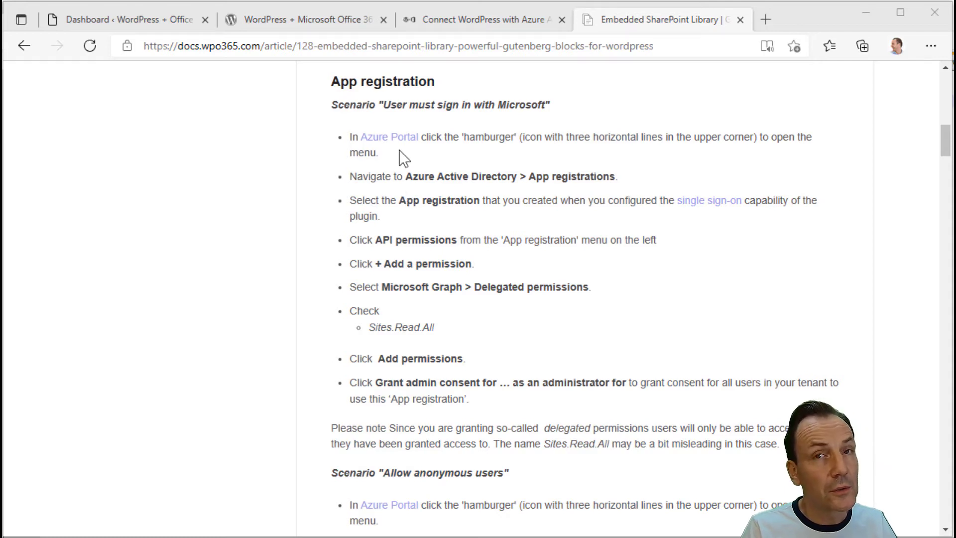
Return to the WordPress dashboard and open the WPO365 plugin's Single Sign-on settings at the Application (client) ID.
{"action": "left_click", "coordinate": [112, 25]}
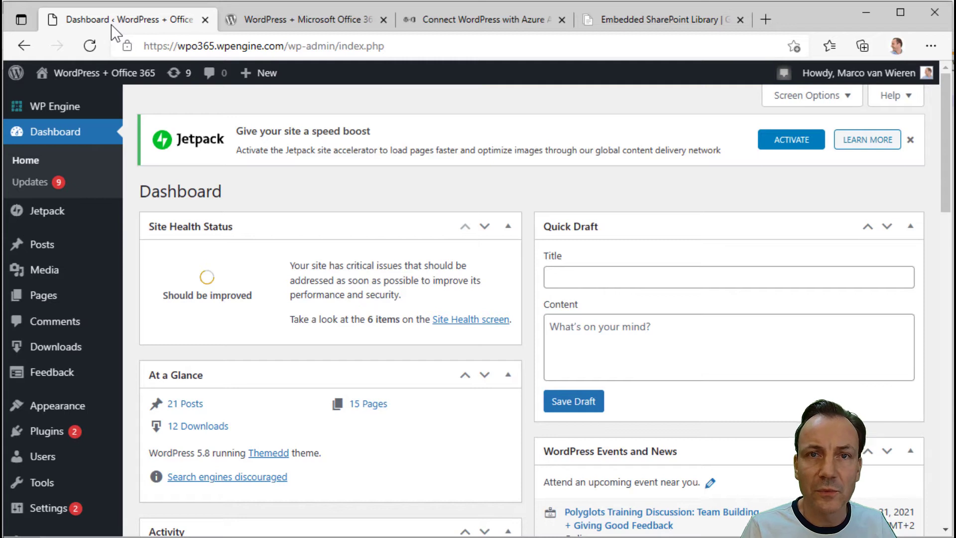
{"action": "scroll", "coordinate": [36, 341], "scroll_direction": "down", "scroll_amount": 5}
{"action": "mouse_move", "coordinate": [48, 493]}
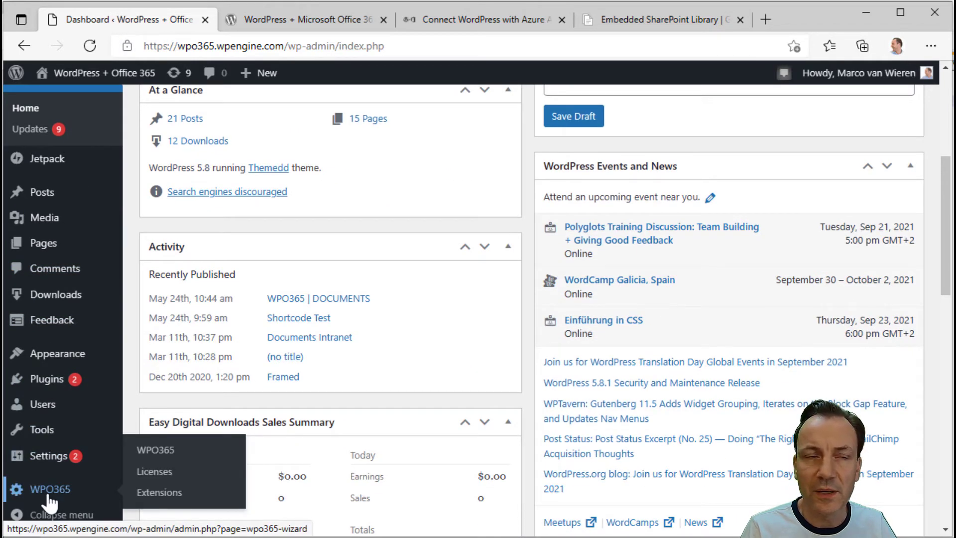
{"action": "left_click", "coordinate": [49, 498]}
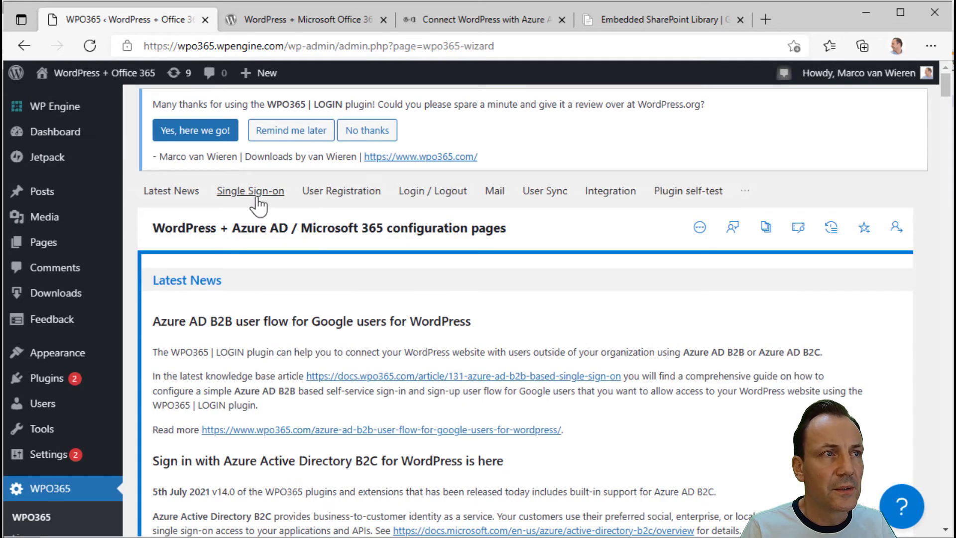
{"action": "left_click", "coordinate": [258, 205]}
{"action": "scroll", "coordinate": [239, 381], "scroll_direction": "down", "scroll_amount": 5}
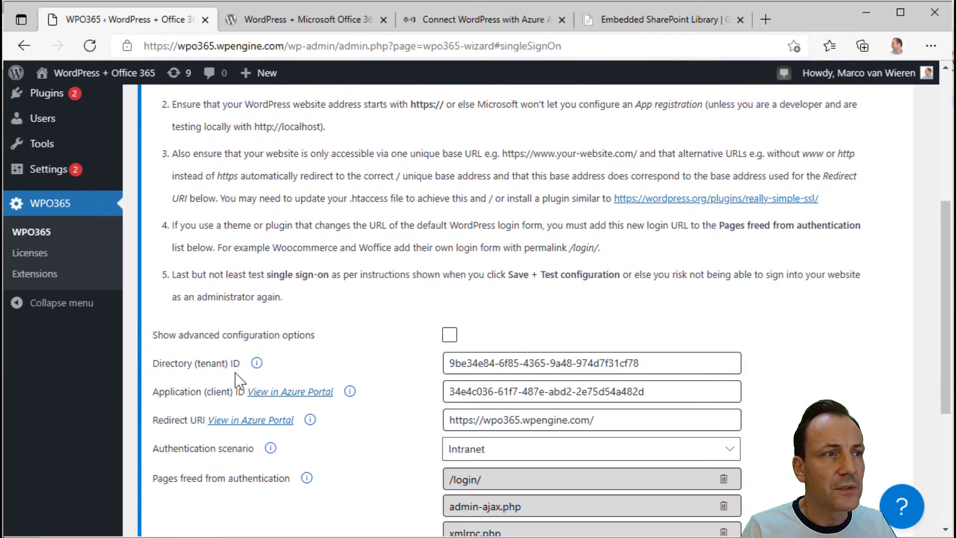
View the application ID's registration in Azure Portal, signing in with the Microsoft account, and open its API permissions.
{"action": "left_click", "coordinate": [277, 396]}
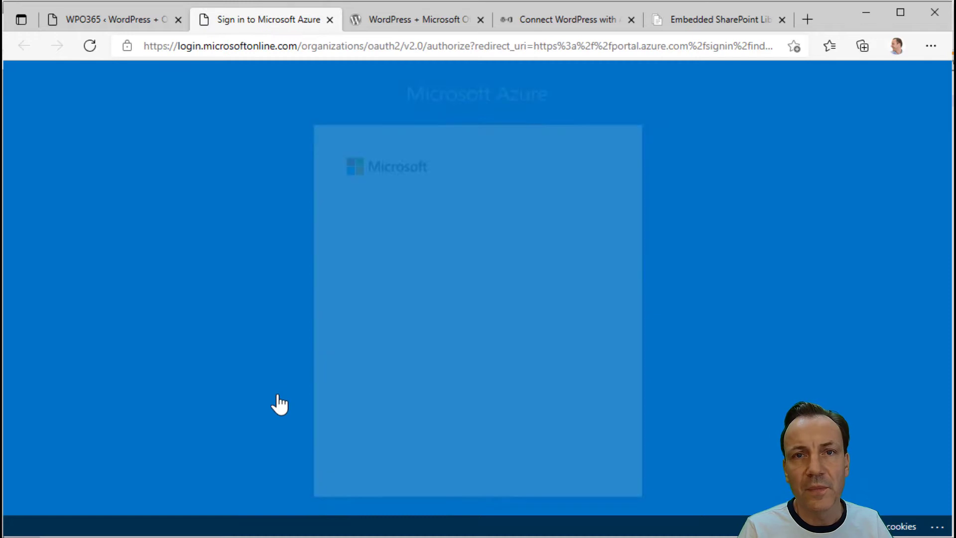
{"action": "left_click", "coordinate": [421, 279]}
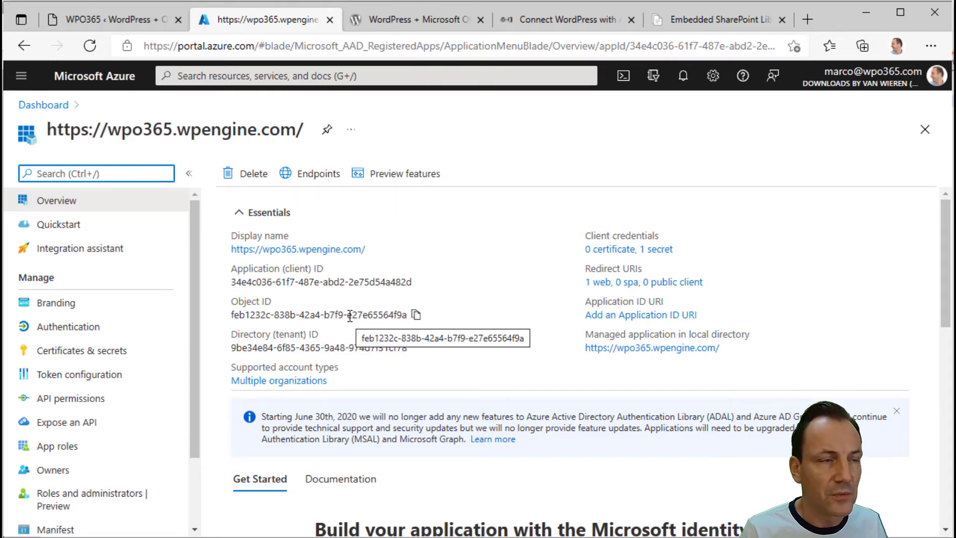
{"action": "left_click", "coordinate": [83, 404]}
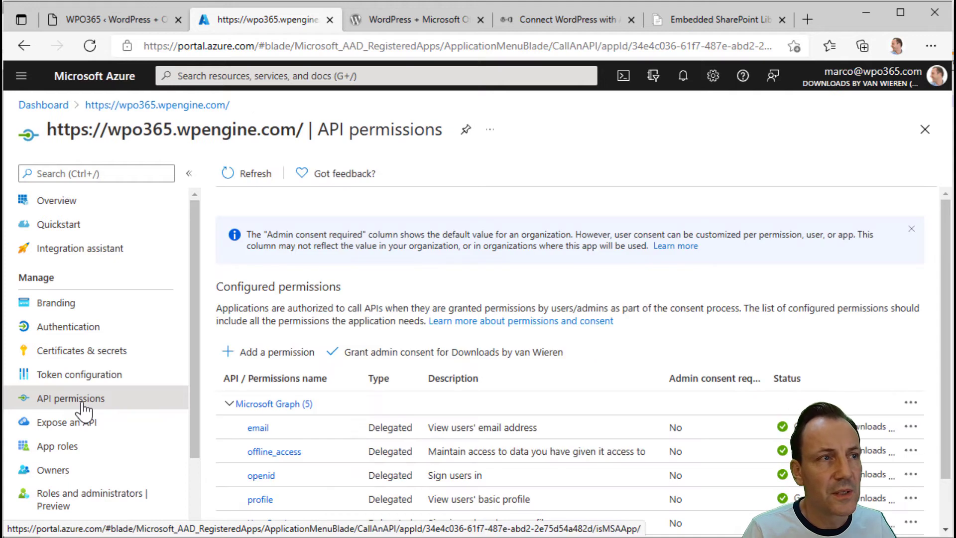
{"action": "scroll", "coordinate": [335, 407], "scroll_direction": "down", "scroll_amount": 1}
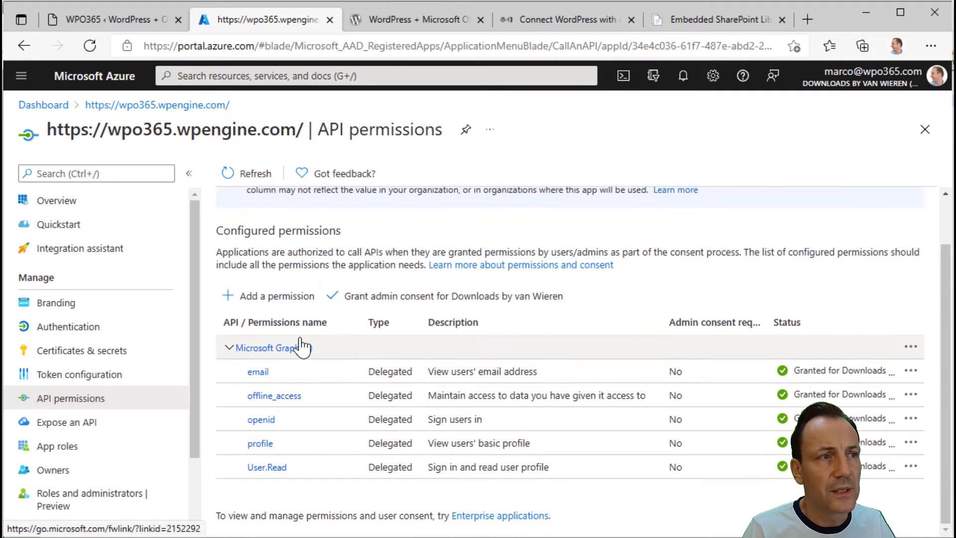
Start adding a Microsoft Graph delegated permission and filter the available permissions by Sites.Read.
{"action": "left_click", "coordinate": [275, 298]}
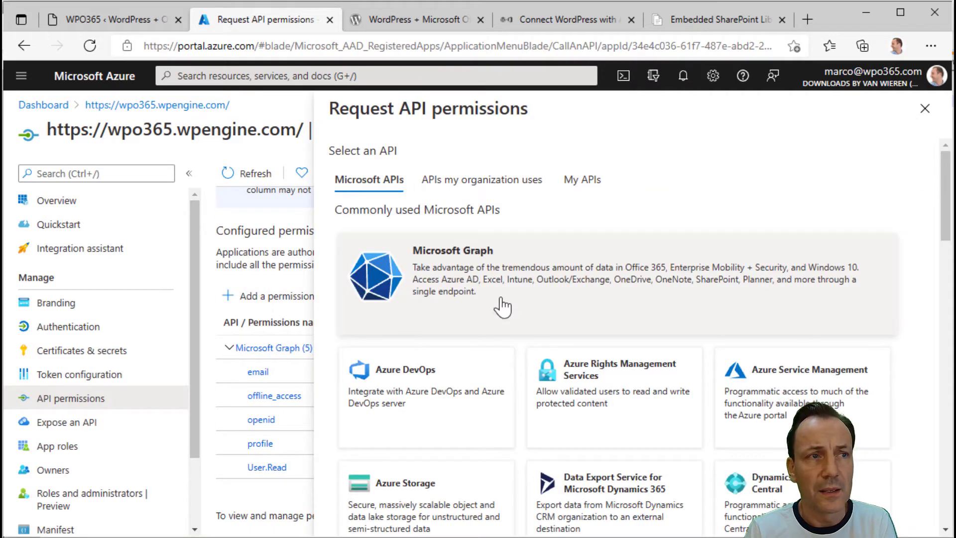
{"action": "left_click", "coordinate": [508, 298]}
{"action": "left_click", "coordinate": [491, 248]}
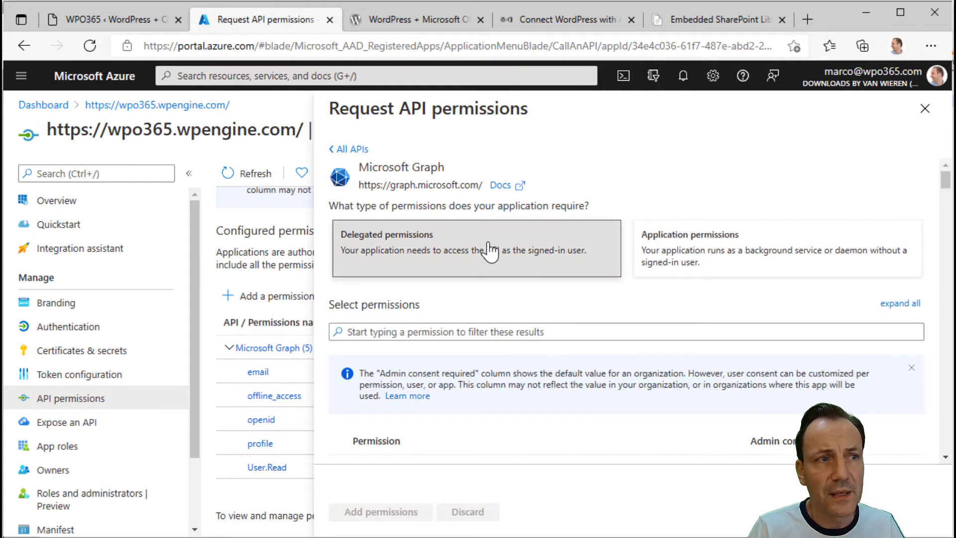
{"action": "type", "text": "S"}
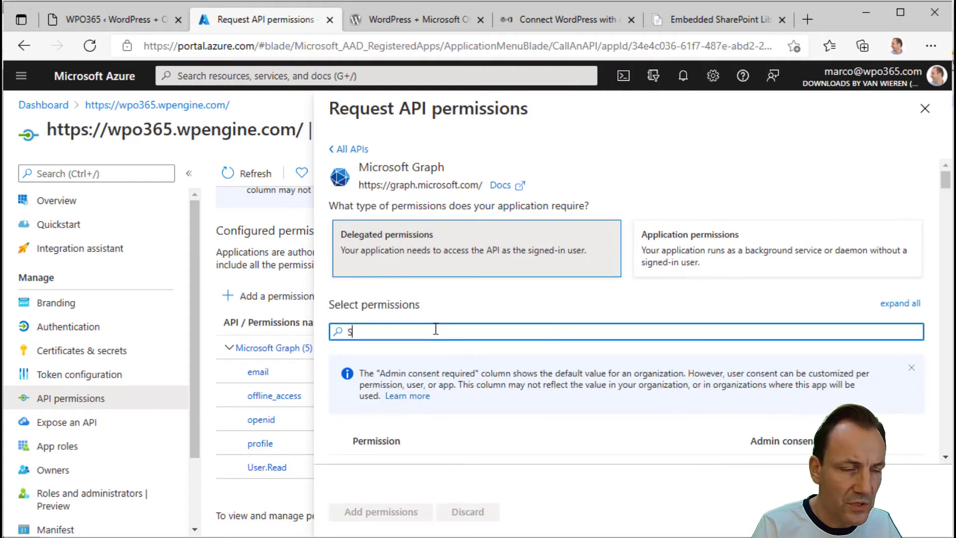
{"action": "type", "text": "ites.Read"}
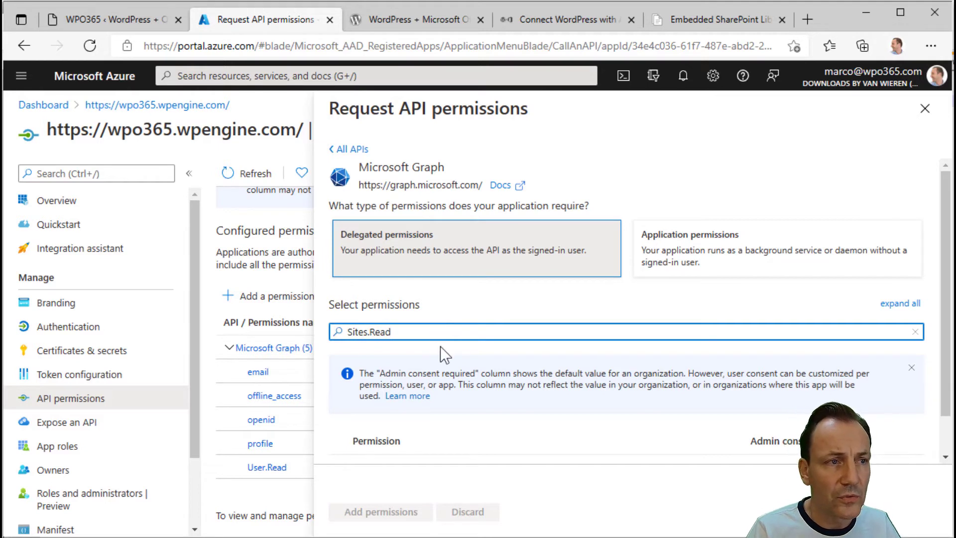
{"action": "scroll", "coordinate": [440, 346], "scroll_direction": "down", "scroll_amount": 1}
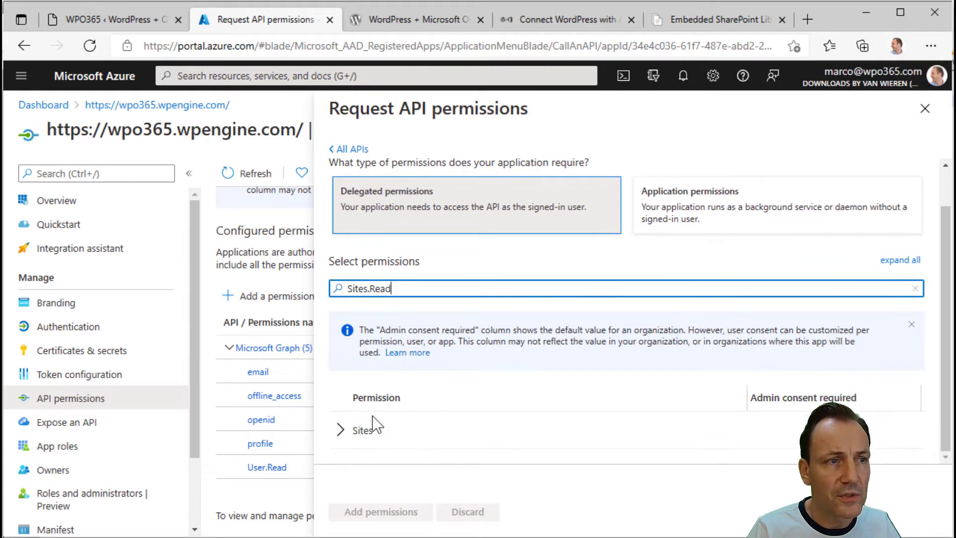
Add the Sites.Read.All permission to the app registration and grant admin consent for the organization.
{"action": "left_click", "coordinate": [339, 431]}
{"action": "scroll", "coordinate": [393, 441], "scroll_direction": "down", "scroll_amount": 2}
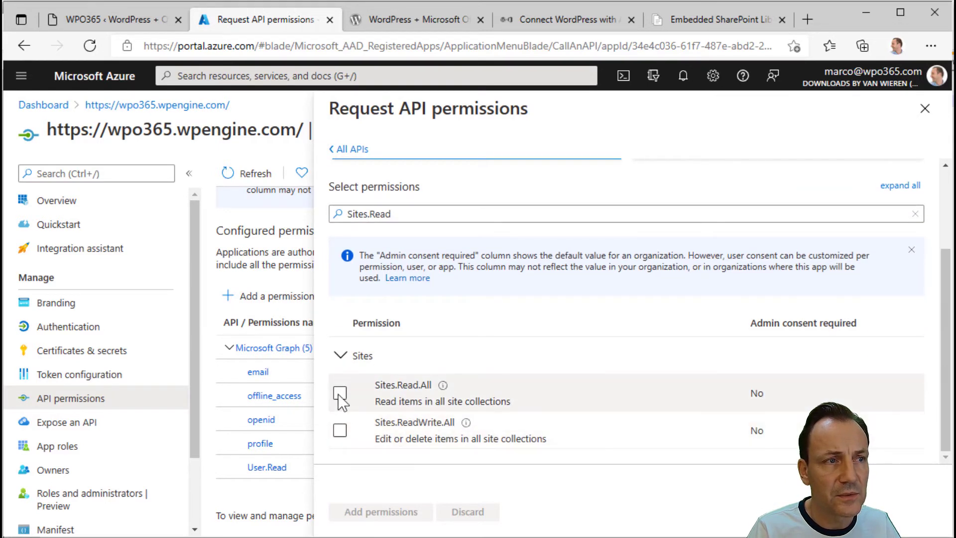
{"action": "left_click", "coordinate": [340, 393]}
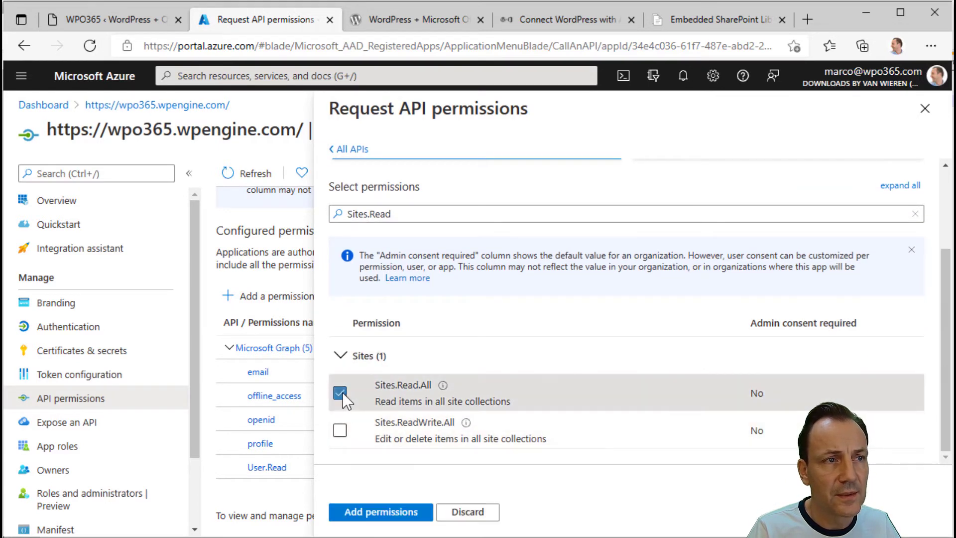
{"action": "left_click", "coordinate": [389, 513]}
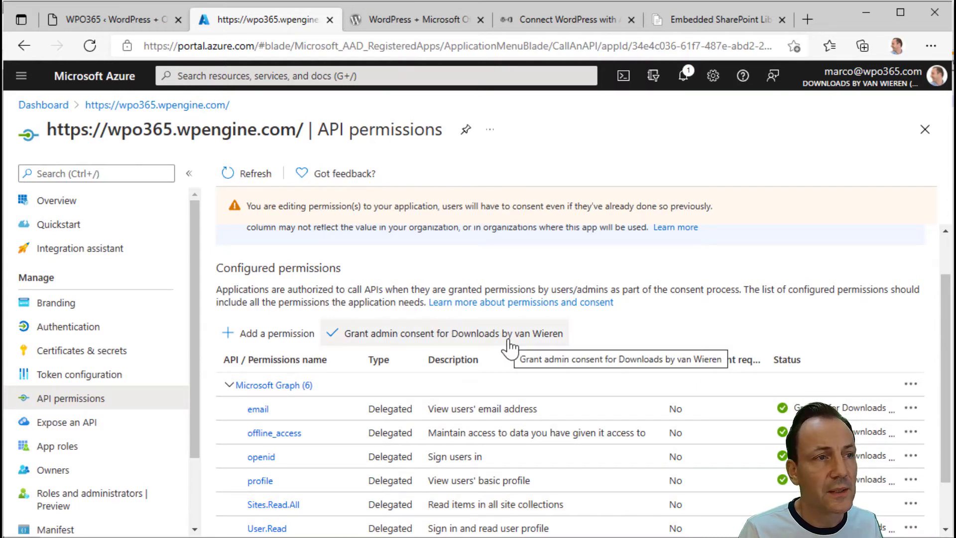
{"action": "left_click", "coordinate": [406, 344]}
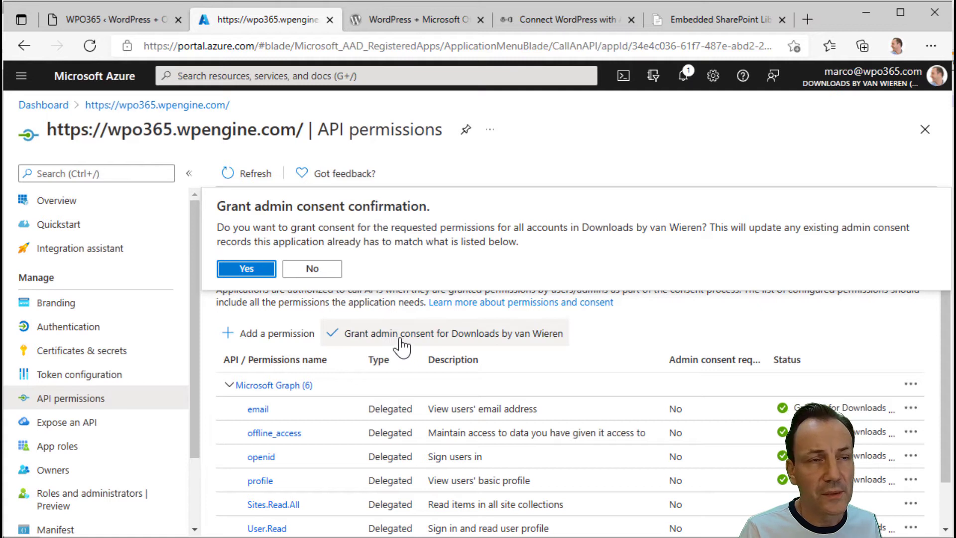
{"action": "left_click", "coordinate": [246, 269]}
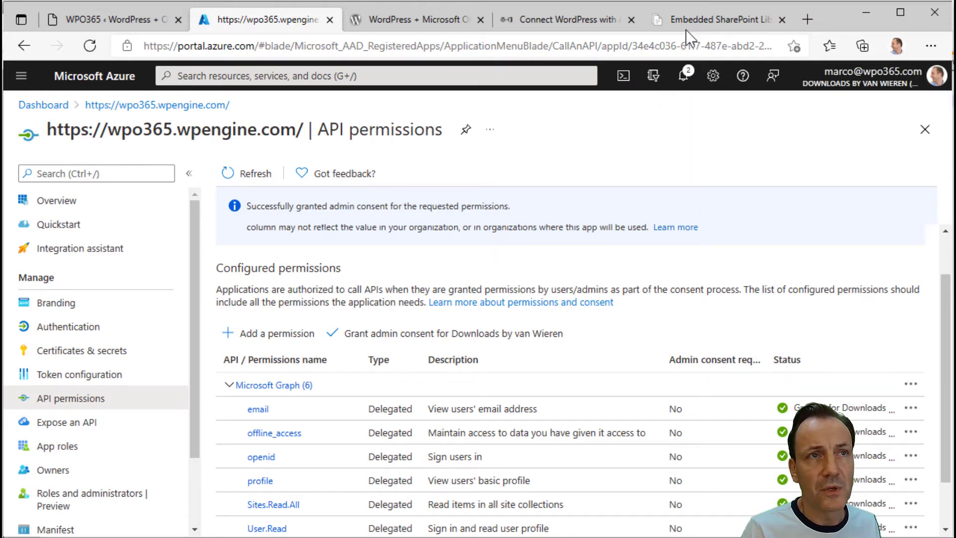
Check the guide's app registration section, then open the Plugin self-test page in the WordPress WPO365 configuration.
{"action": "left_click", "coordinate": [690, 15]}
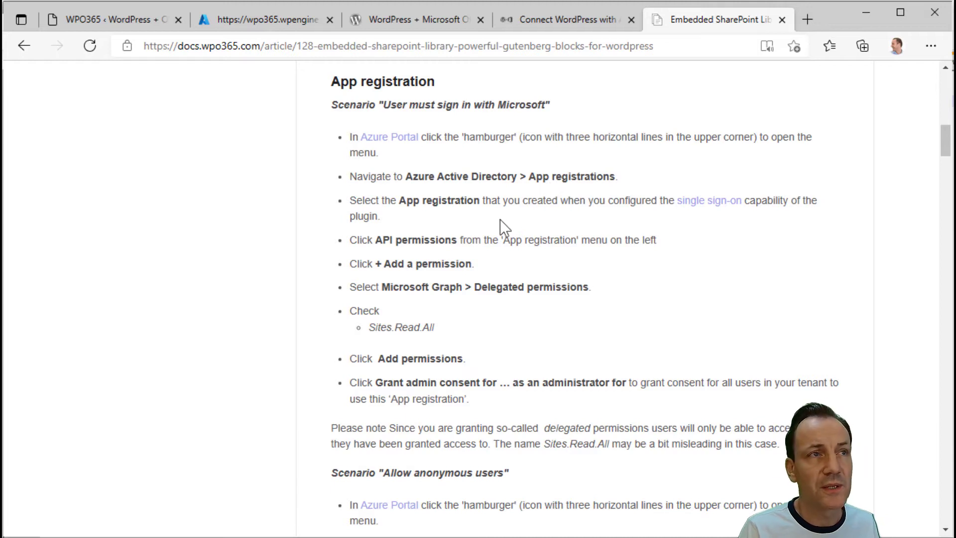
{"action": "left_click", "coordinate": [90, 20]}
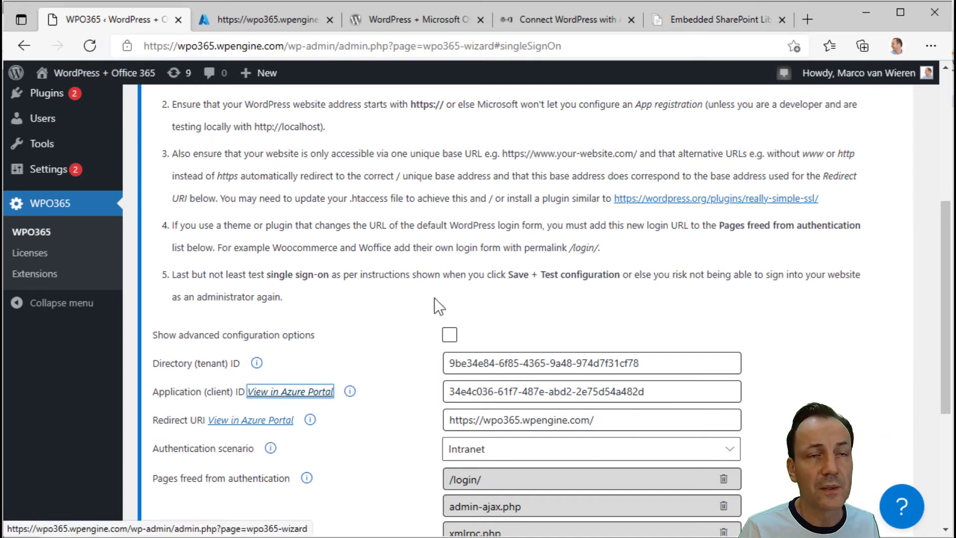
{"action": "scroll", "coordinate": [513, 313], "scroll_direction": "up", "scroll_amount": 6}
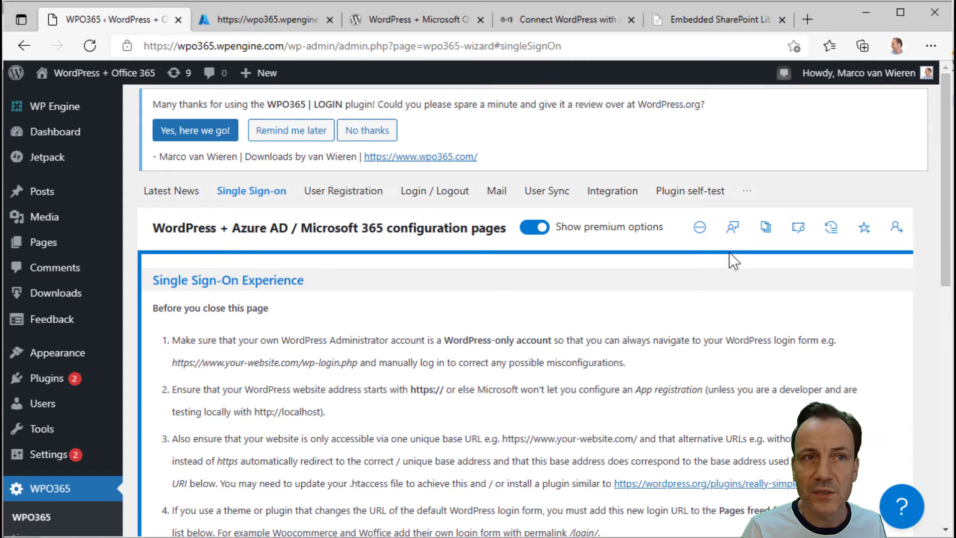
{"action": "left_click", "coordinate": [700, 195]}
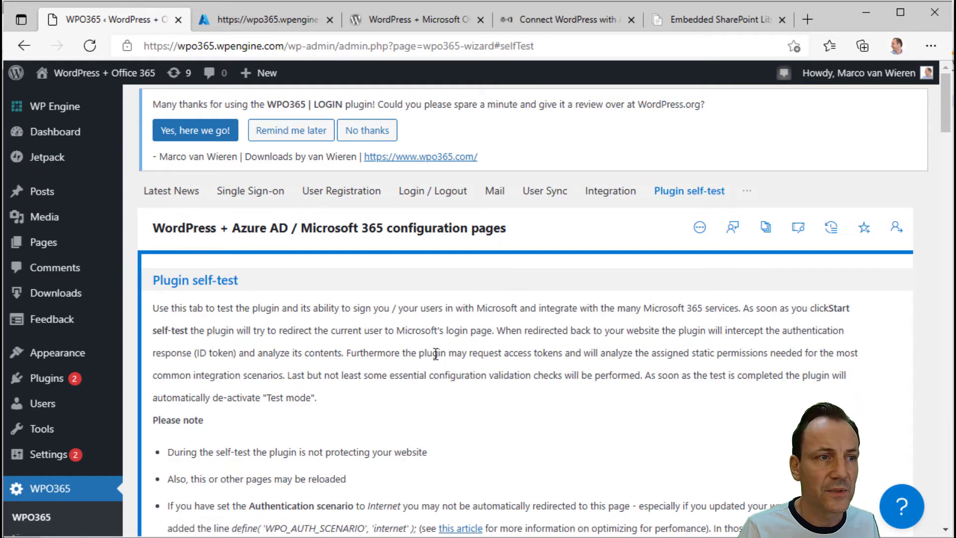
Run the plugin self-test, signing in with the first listed Microsoft account.
{"action": "scroll", "coordinate": [436, 353], "scroll_direction": "down", "scroll_amount": 3}
{"action": "left_click", "coordinate": [318, 484]}
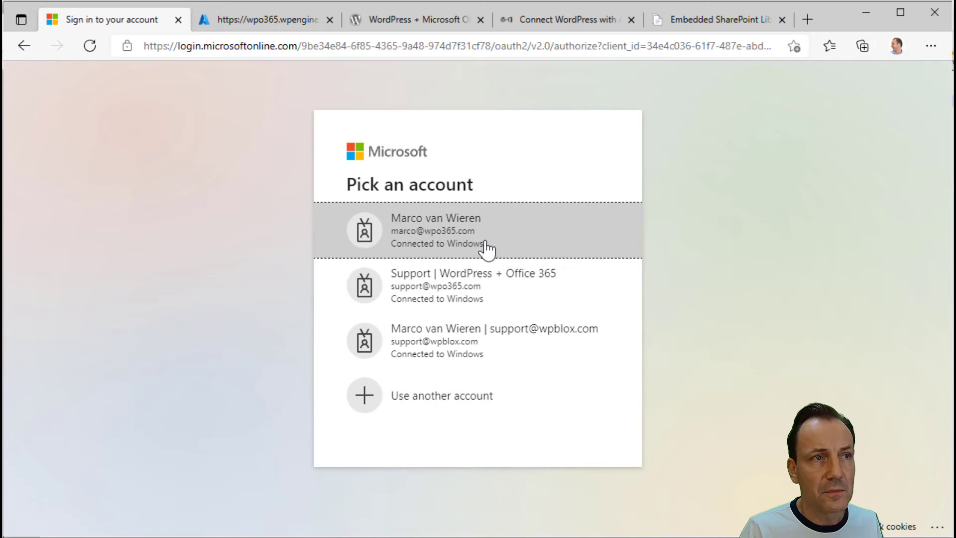
{"action": "left_click", "coordinate": [486, 248]}
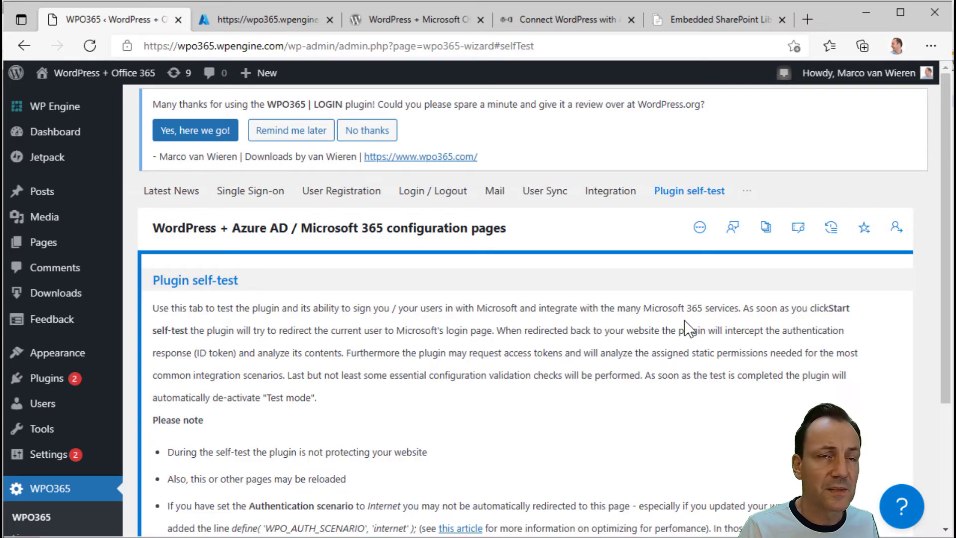
Review the self-test results for OpenID Connect based SSO and Configuration, including the domain hint and custom REST API endpoint checks.
{"action": "scroll", "coordinate": [684, 321], "scroll_direction": "down", "scroll_amount": 7}
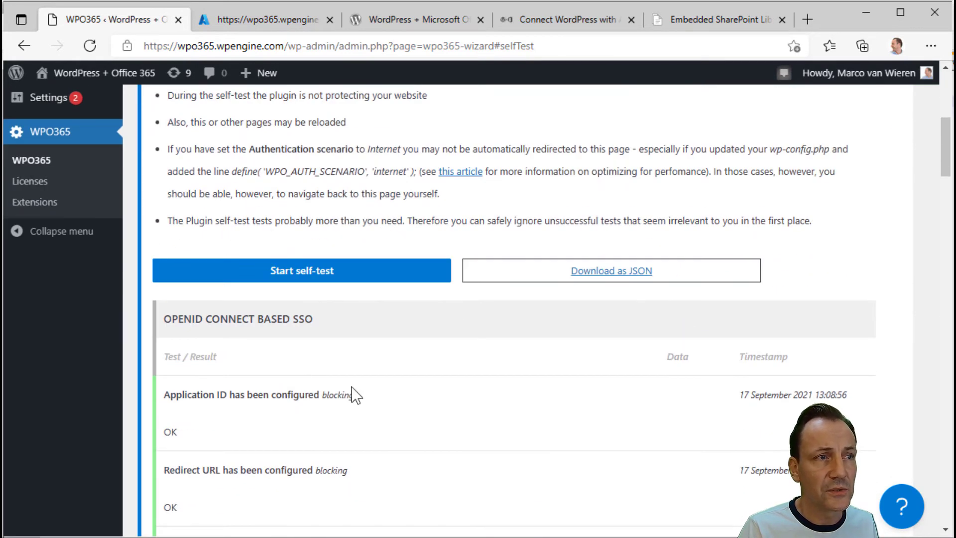
{"action": "scroll", "coordinate": [354, 395], "scroll_direction": "down", "scroll_amount": 3}
{"action": "scroll", "coordinate": [355, 279], "scroll_direction": "down", "scroll_amount": 2}
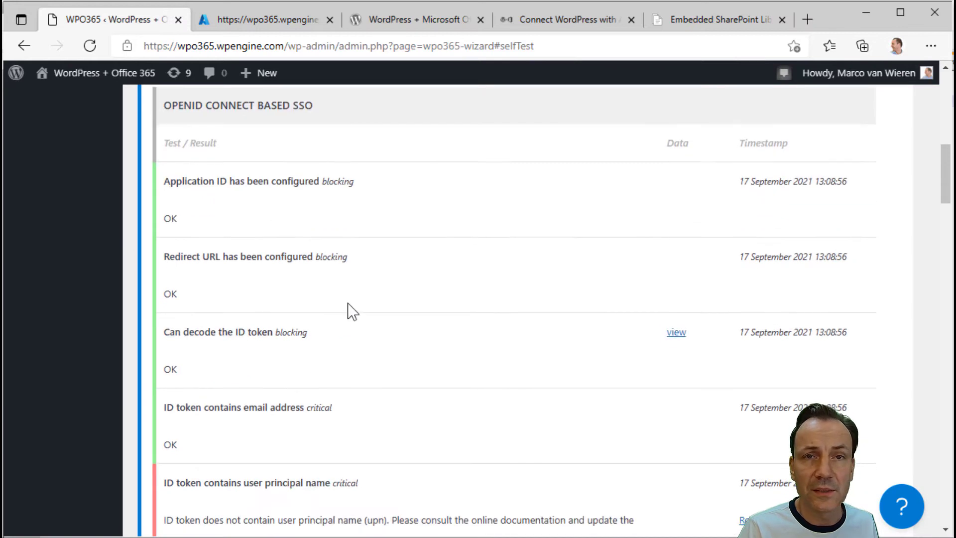
{"action": "scroll", "coordinate": [348, 303], "scroll_direction": "down", "scroll_amount": 10}
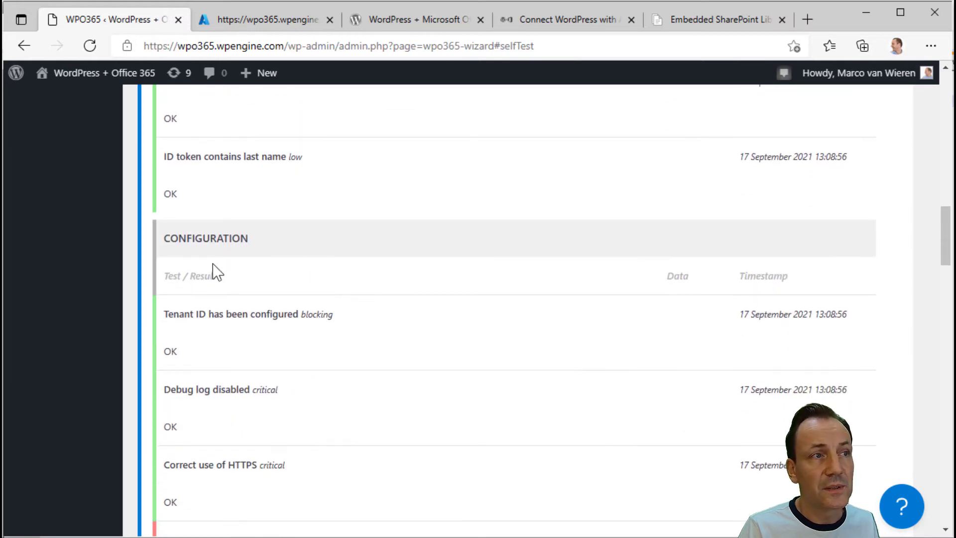
{"action": "scroll", "coordinate": [273, 384], "scroll_direction": "down", "scroll_amount": 3}
{"action": "scroll", "coordinate": [252, 321], "scroll_direction": "down", "scroll_amount": 4}
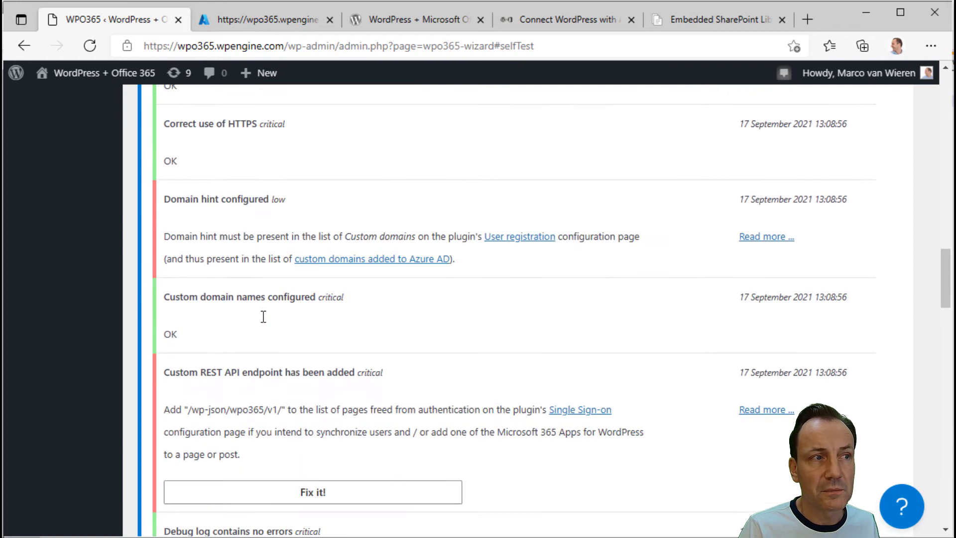
{"action": "scroll", "coordinate": [264, 317], "scroll_direction": "down", "scroll_amount": 2}
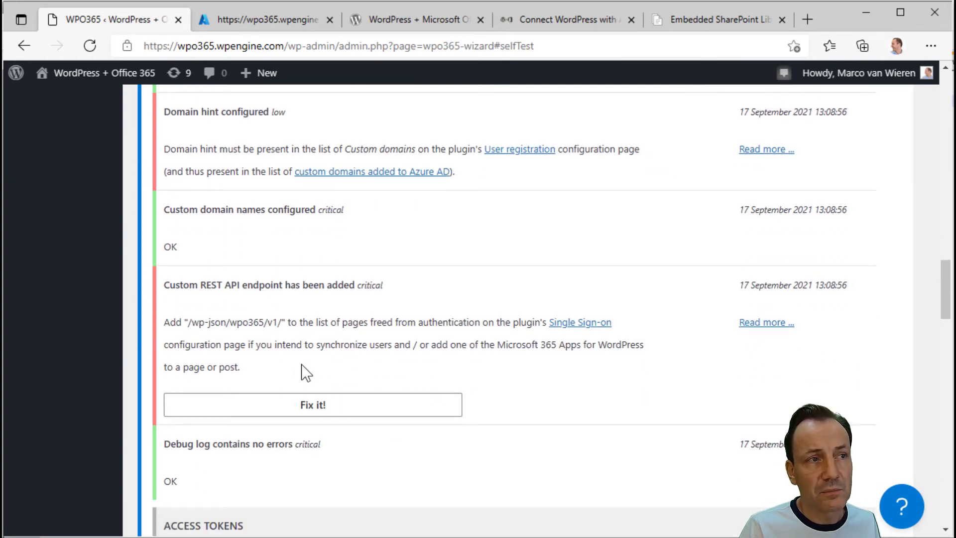
{"action": "scroll", "coordinate": [358, 371], "scroll_direction": "up", "scroll_amount": 3}
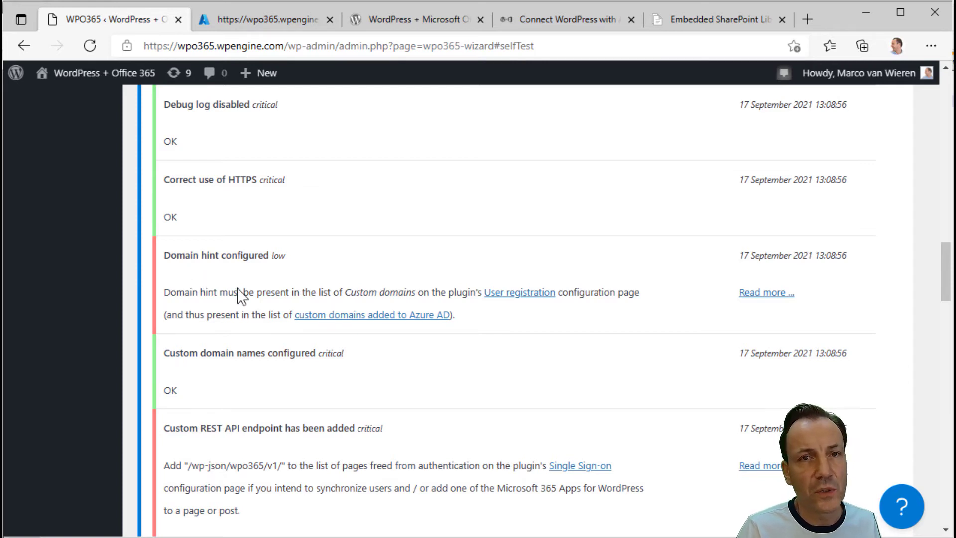
Apply the offered fix for the custom REST API endpoint check, signing in again with the first listed Microsoft account.
{"action": "scroll", "coordinate": [237, 289], "scroll_direction": "down", "scroll_amount": 4}
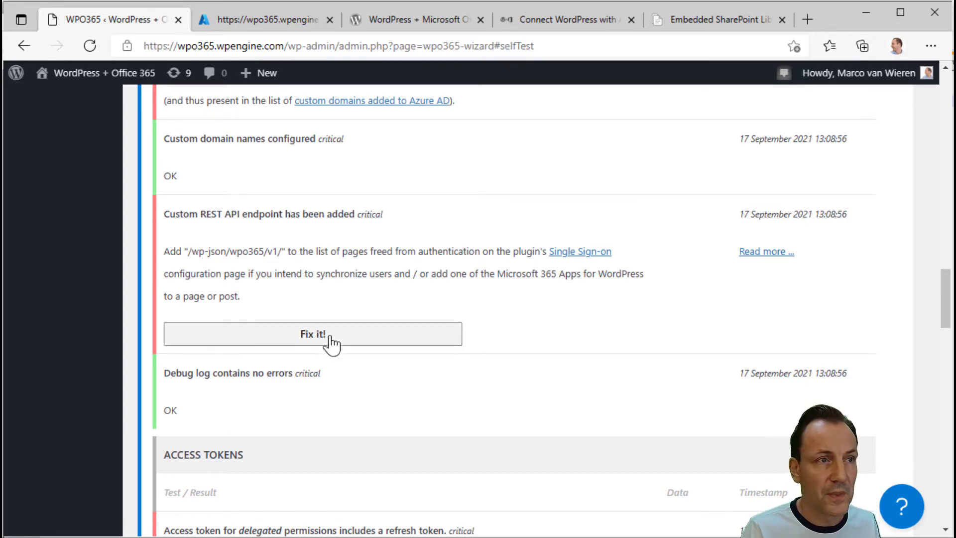
{"action": "left_click", "coordinate": [313, 338]}
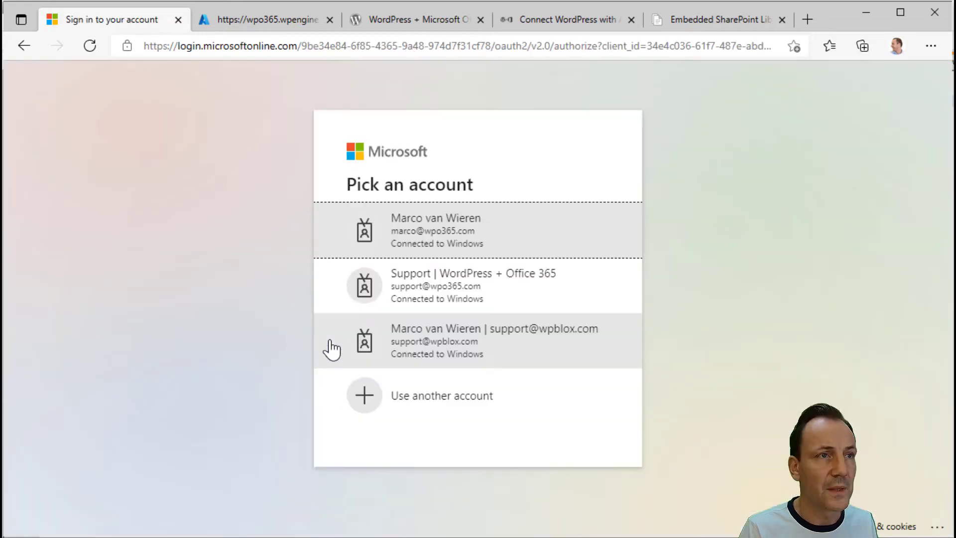
{"action": "left_click", "coordinate": [445, 237]}
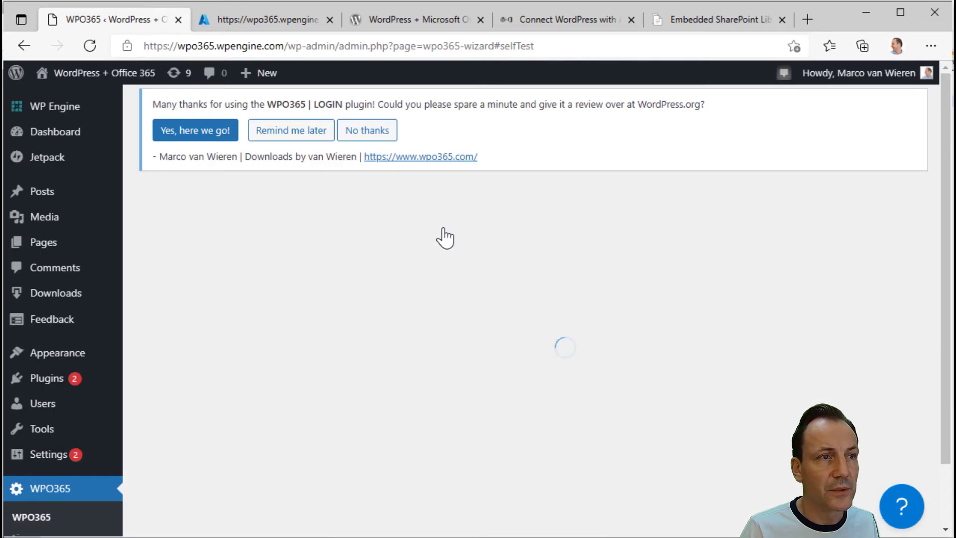
Review the new self-test results through the Access Tokens section and consult the documentation linked from the refresh token check.
{"action": "scroll", "coordinate": [432, 242], "scroll_direction": "down", "scroll_amount": 3}
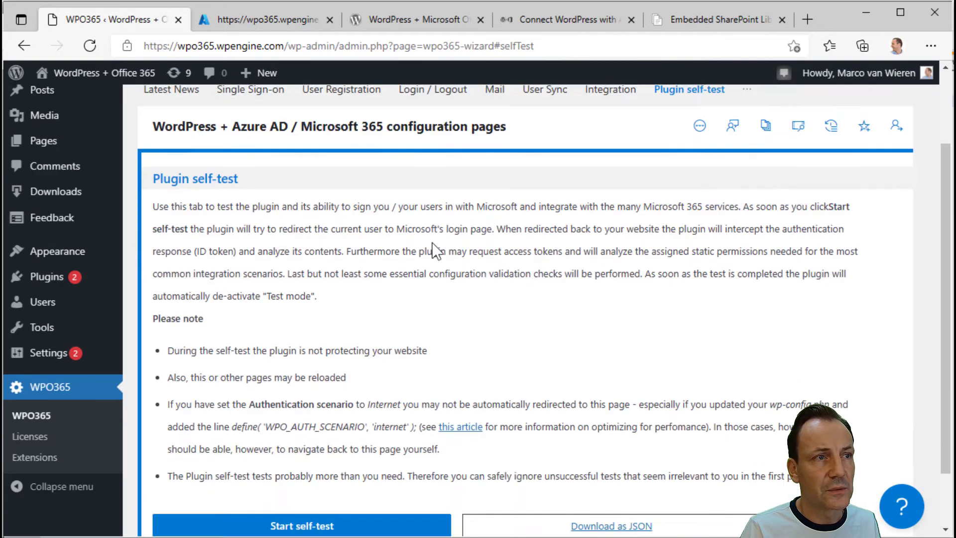
{"action": "scroll", "coordinate": [432, 244], "scroll_direction": "down", "scroll_amount": 11}
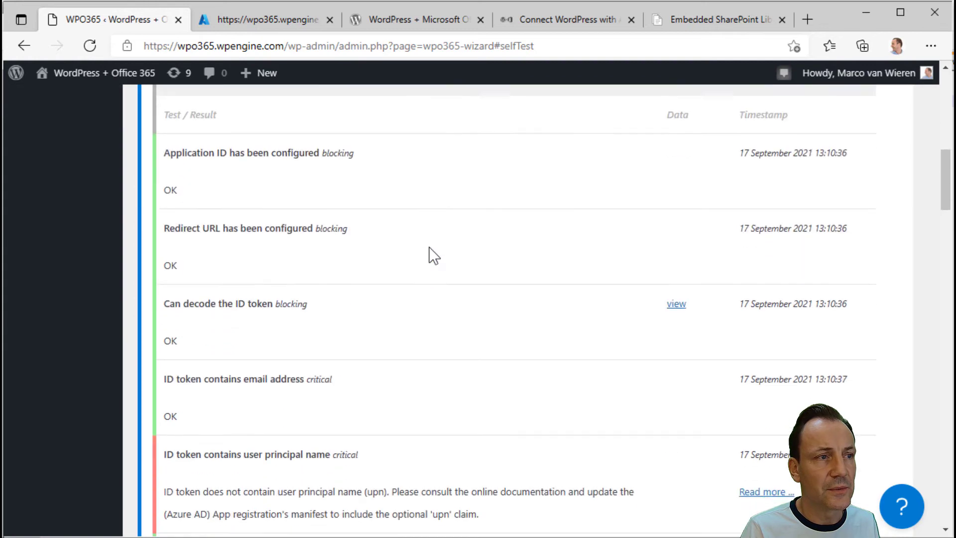
{"action": "scroll", "coordinate": [431, 255], "scroll_direction": "down", "scroll_amount": 12}
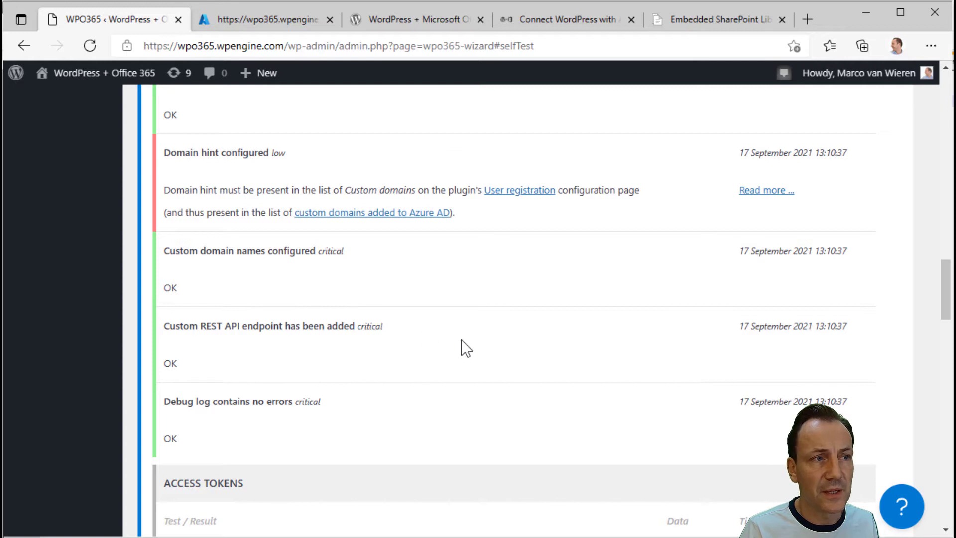
{"action": "scroll", "coordinate": [461, 339], "scroll_direction": "down", "scroll_amount": 4}
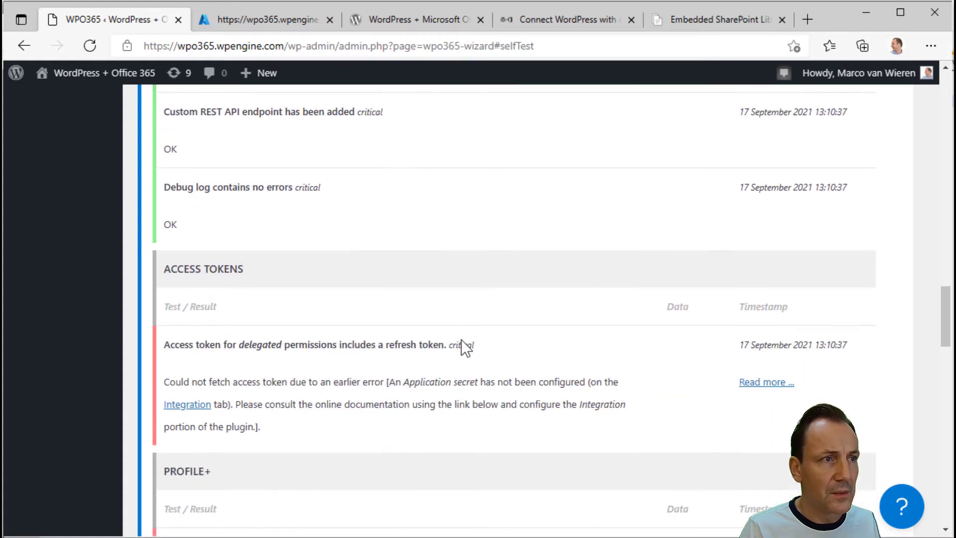
{"action": "scroll", "coordinate": [461, 339], "scroll_direction": "down", "scroll_amount": 1}
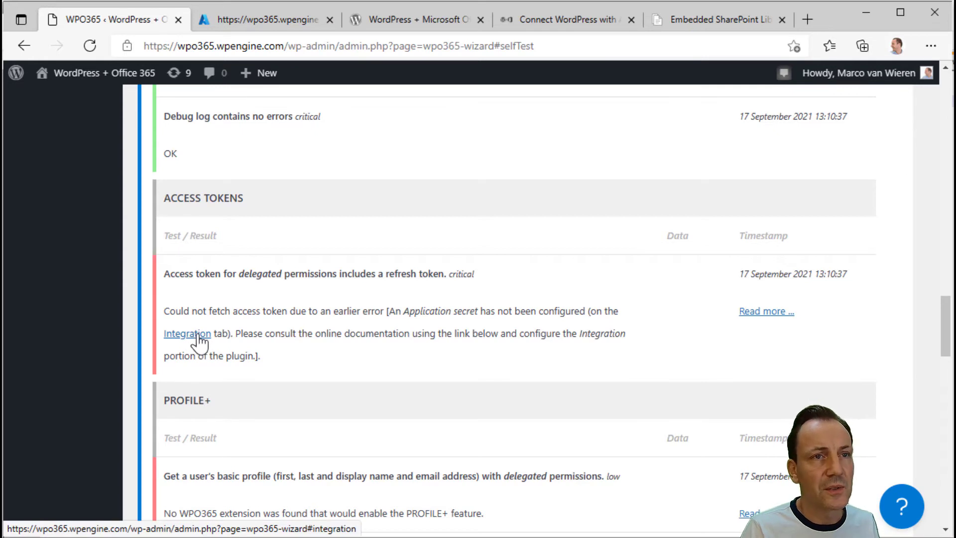
{"action": "left_click", "coordinate": [766, 312]}
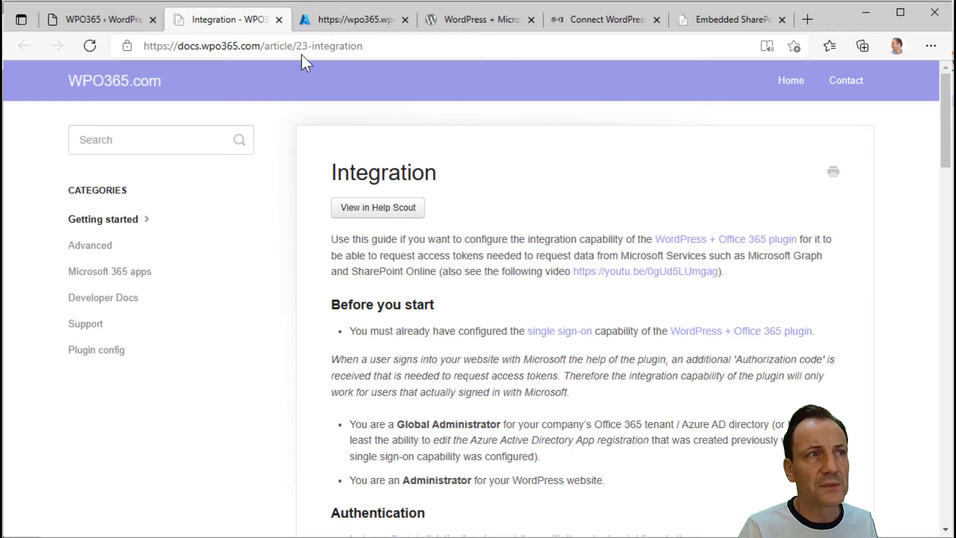
{"action": "left_click", "coordinate": [279, 19]}
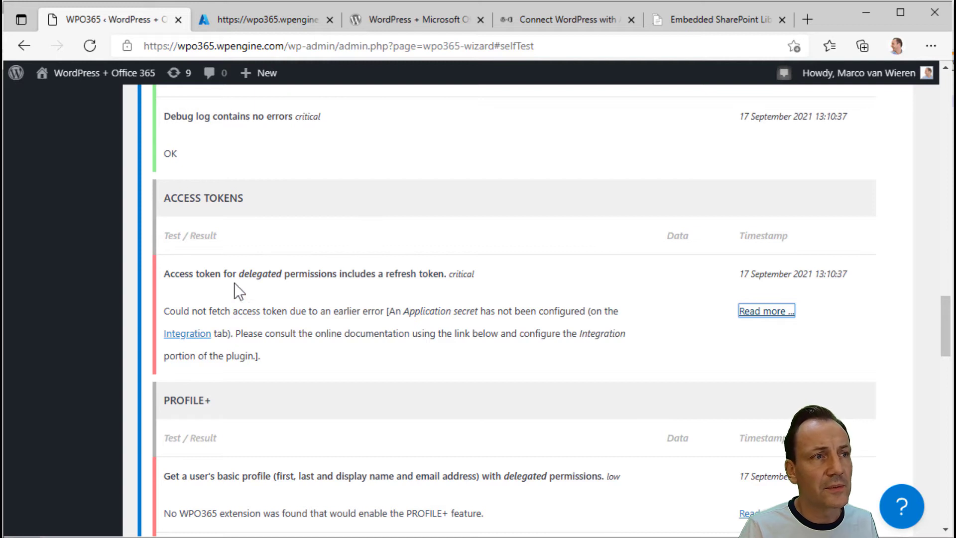
Create a client secret for the app registration in Azure Portal with its expiry set to 24 months.
{"action": "left_click", "coordinate": [259, 19]}
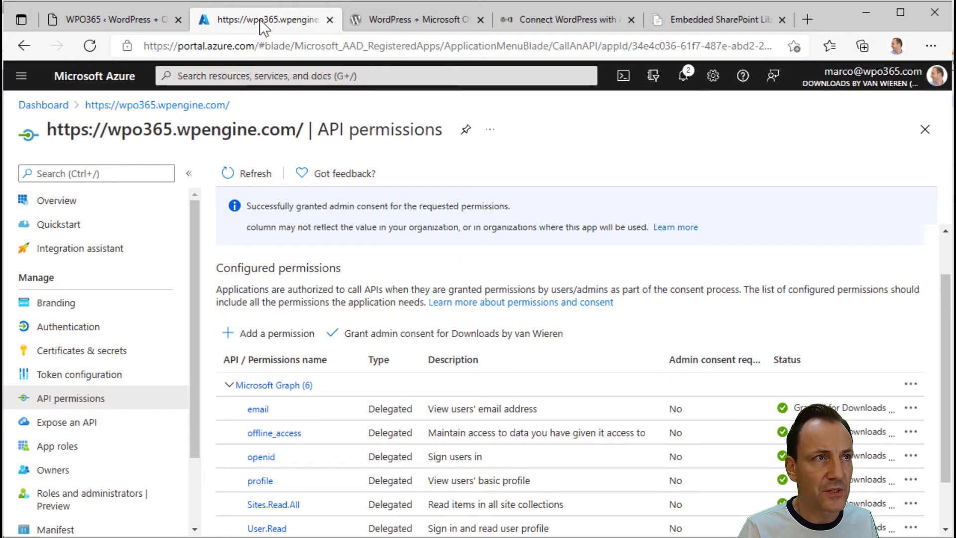
{"action": "left_click", "coordinate": [76, 352]}
{"action": "scroll", "coordinate": [422, 374], "scroll_direction": "down", "scroll_amount": 2}
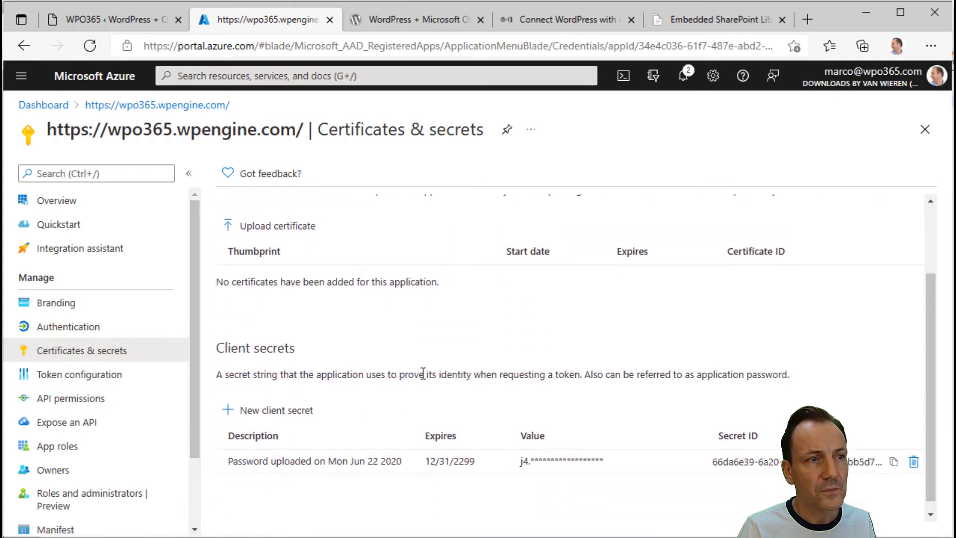
{"action": "left_click", "coordinate": [283, 401]}
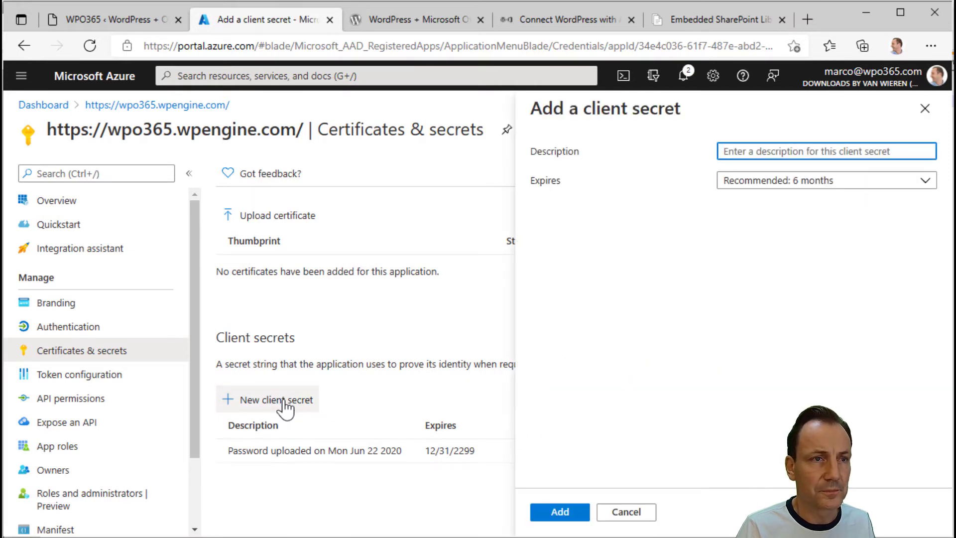
{"action": "left_click", "coordinate": [922, 191]}
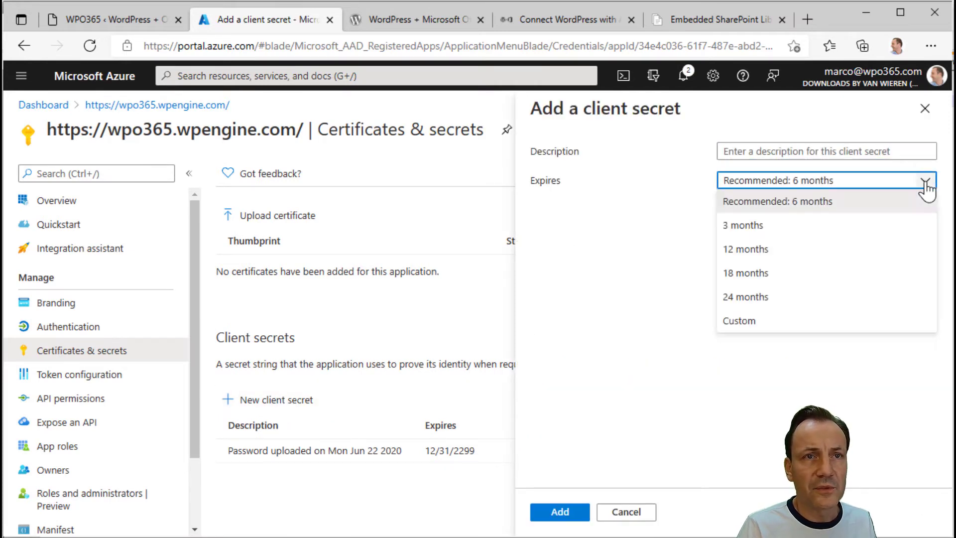
{"action": "left_click", "coordinate": [744, 300]}
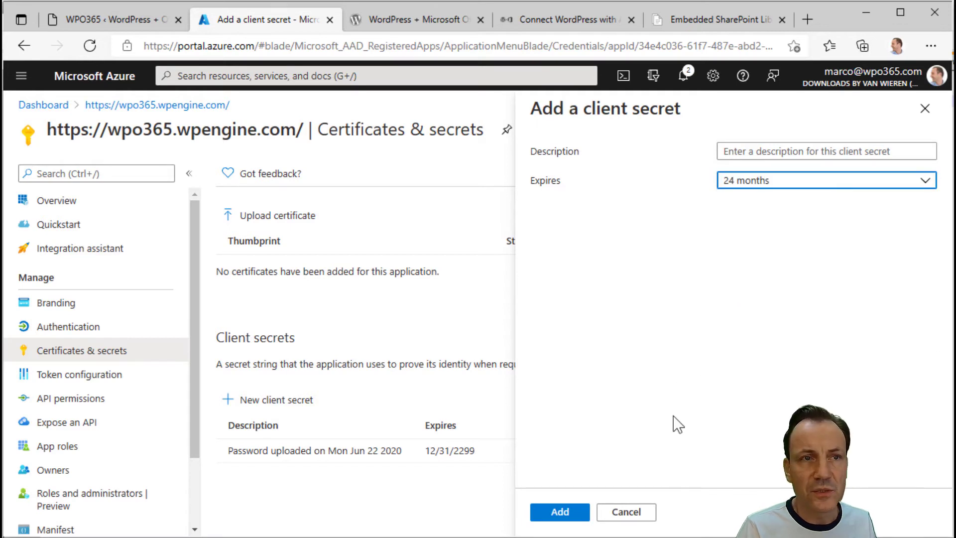
{"action": "left_click", "coordinate": [570, 513]}
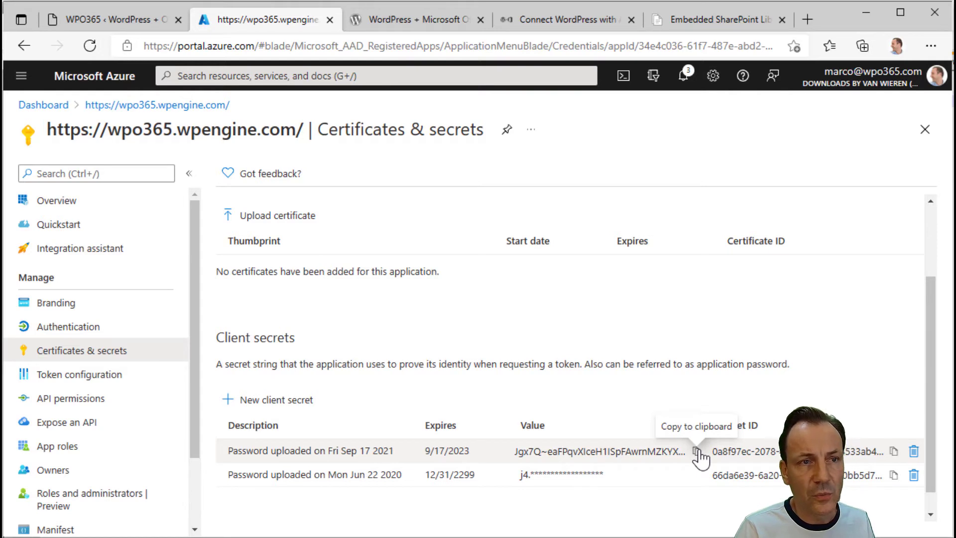
Copy the new client secret's value and paste it as the Application (client) secret for delegated access in the WPO365 integration settings.
{"action": "left_click", "coordinate": [697, 451]}
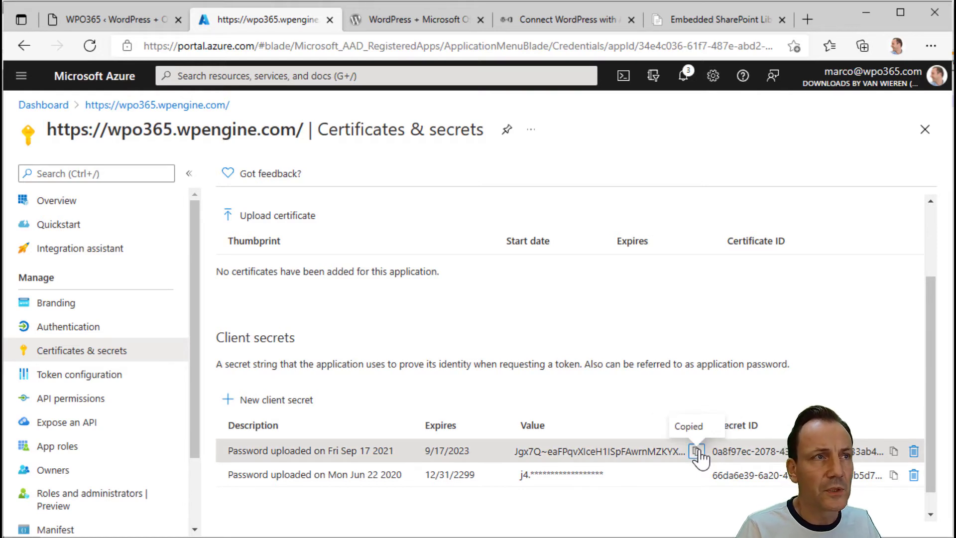
{"action": "left_click", "coordinate": [149, 25]}
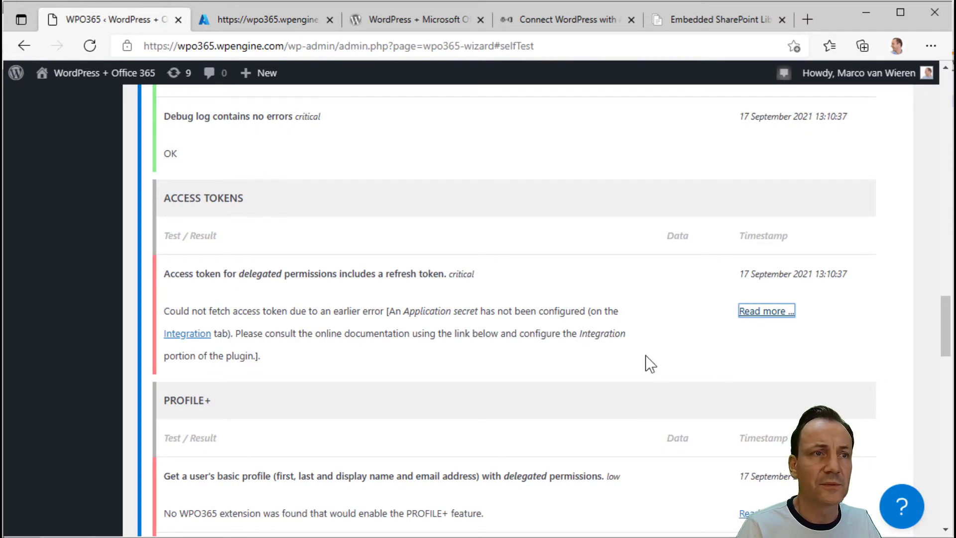
{"action": "scroll", "coordinate": [646, 355], "scroll_direction": "up", "scroll_amount": 15}
{"action": "scroll", "coordinate": [645, 354], "scroll_direction": "up", "scroll_amount": 15}
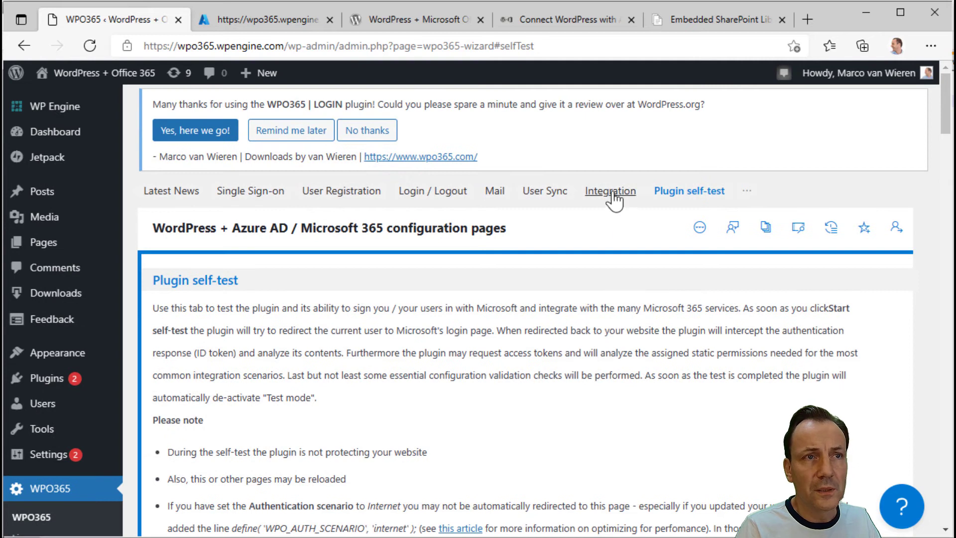
{"action": "left_click", "coordinate": [610, 192]}
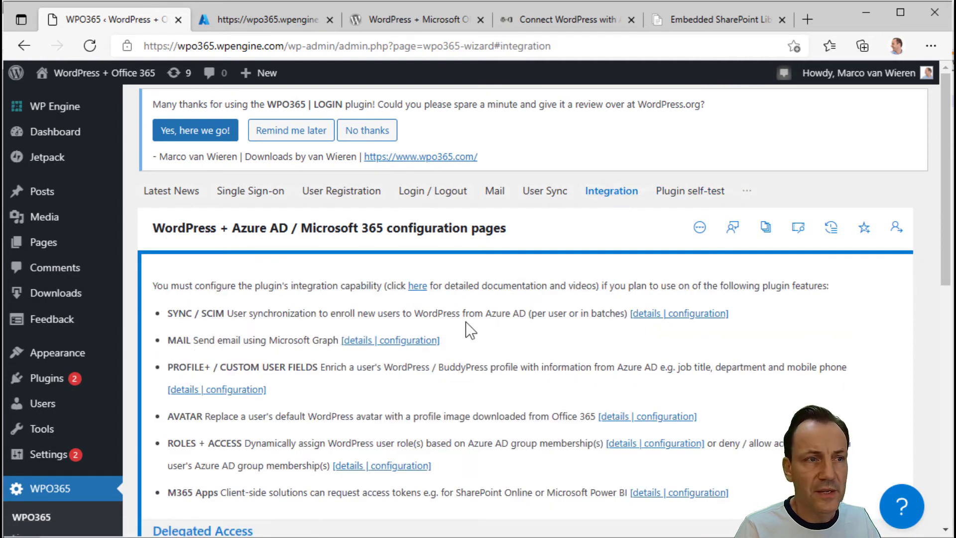
{"action": "scroll", "coordinate": [465, 321], "scroll_direction": "down", "scroll_amount": 5}
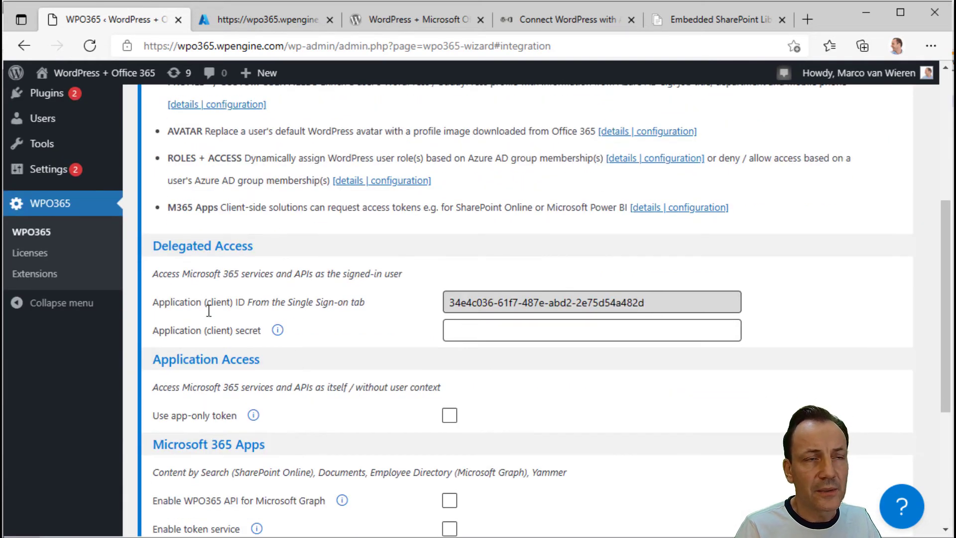
{"action": "left_click", "coordinate": [479, 331]}
{"action": "key", "text": "ctrl+v"}
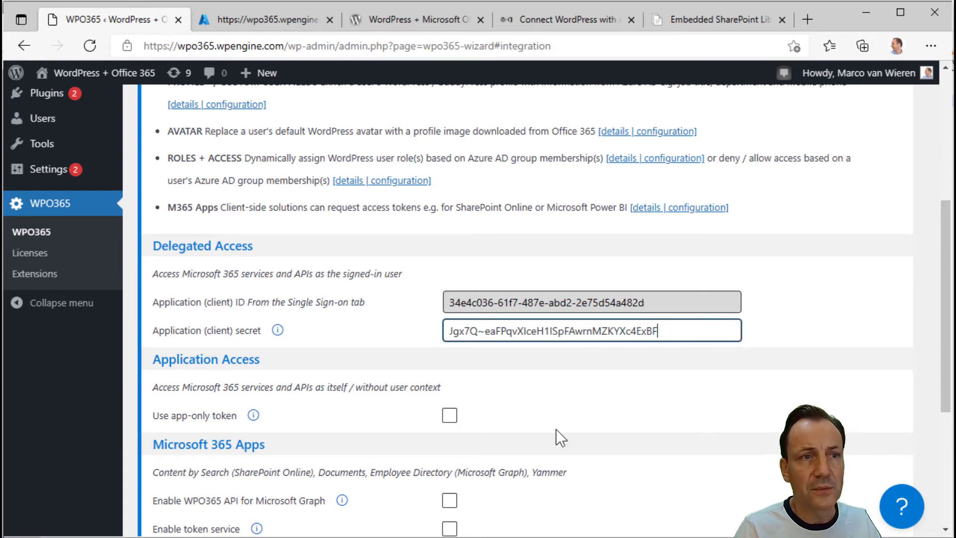
Save and test the integration configuration with Graph version v1.0, and return to the Plugin self-test page.
{"action": "scroll", "coordinate": [655, 398], "scroll_direction": "down", "scroll_amount": 5}
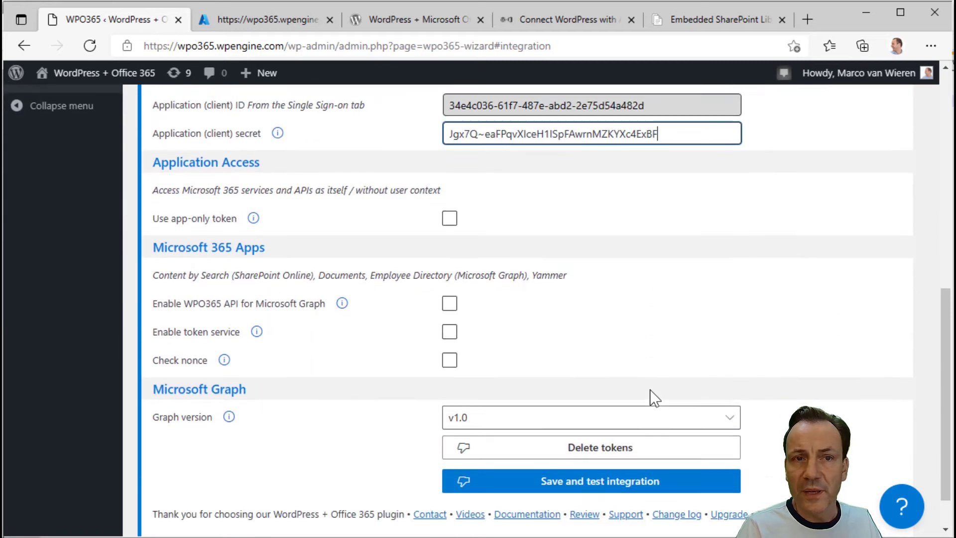
{"action": "left_click", "coordinate": [561, 436]}
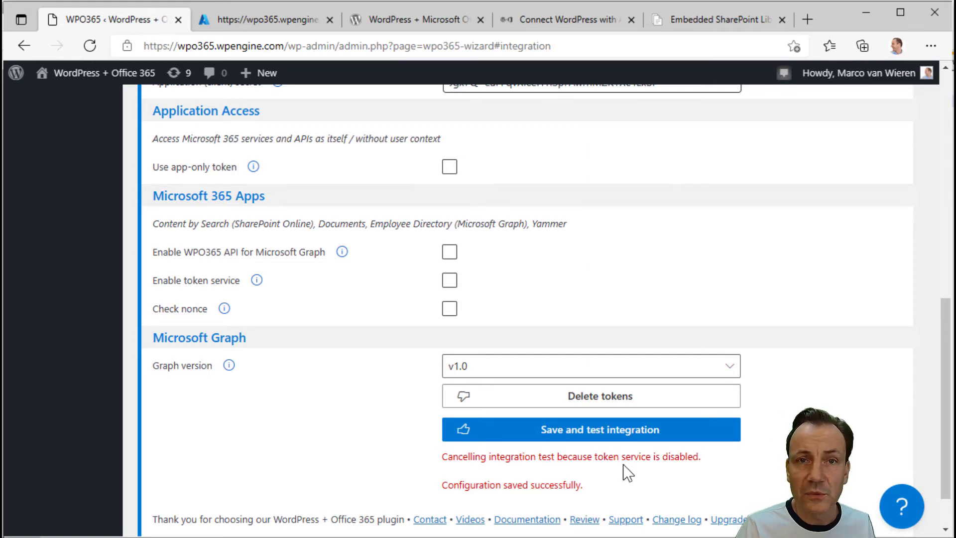
{"action": "scroll", "coordinate": [662, 456], "scroll_direction": "up", "scroll_amount": 2}
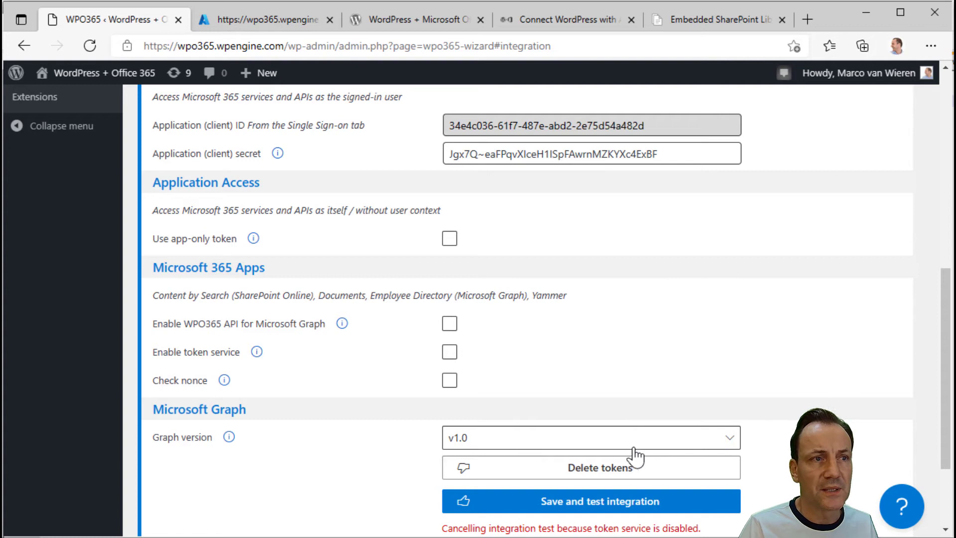
{"action": "scroll", "coordinate": [667, 480], "scroll_direction": "up", "scroll_amount": 10}
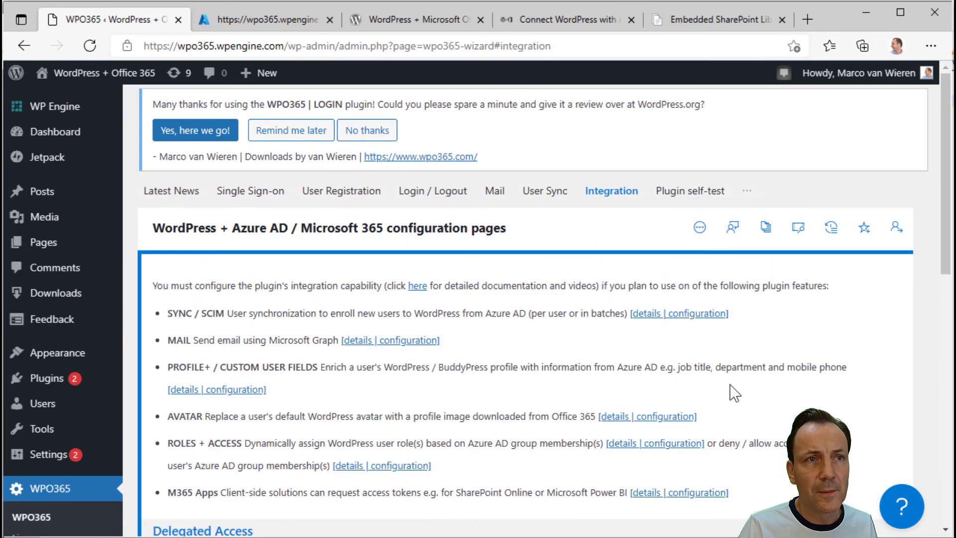
{"action": "left_click", "coordinate": [682, 192]}
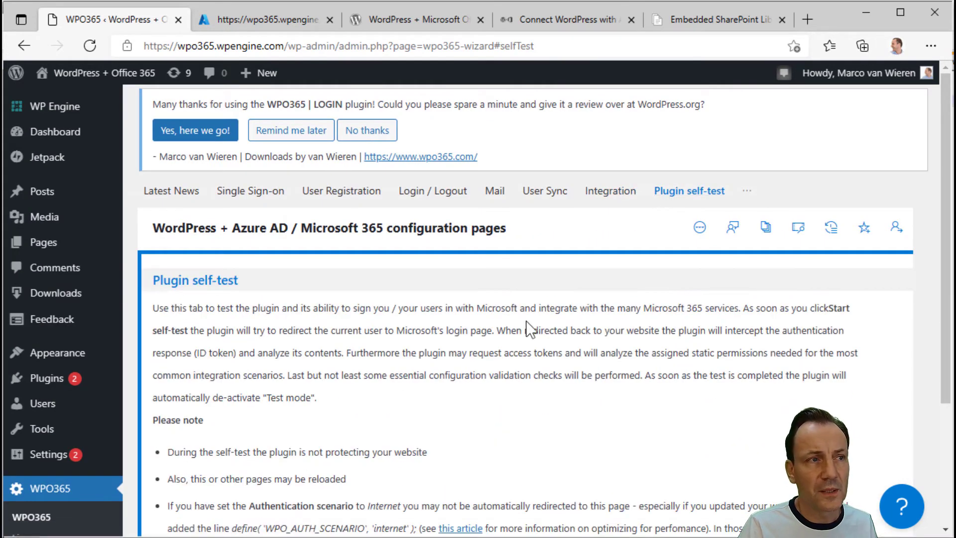
Start the plugin self-test again and sign in with the first listed Microsoft account.
{"action": "scroll", "coordinate": [531, 329], "scroll_direction": "down", "scroll_amount": 5}
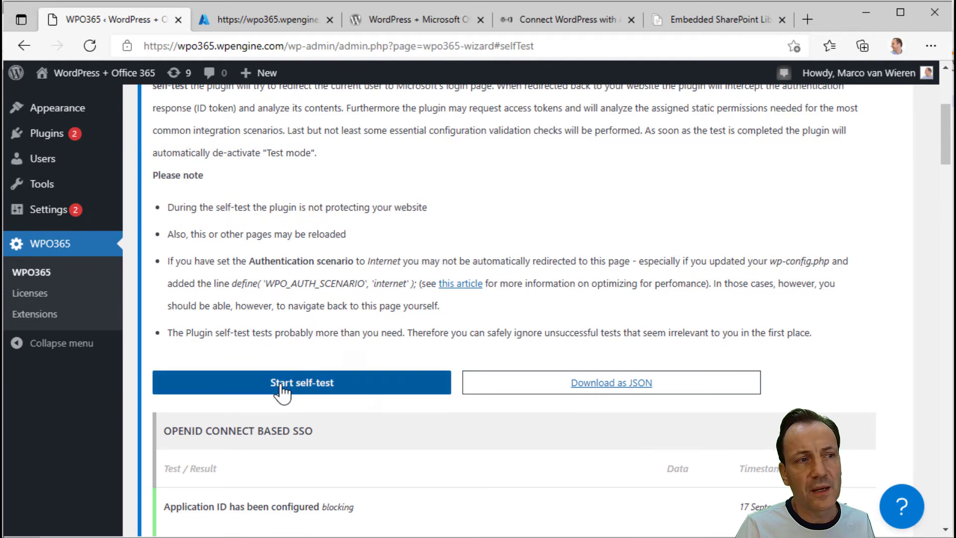
{"action": "left_click", "coordinate": [281, 385]}
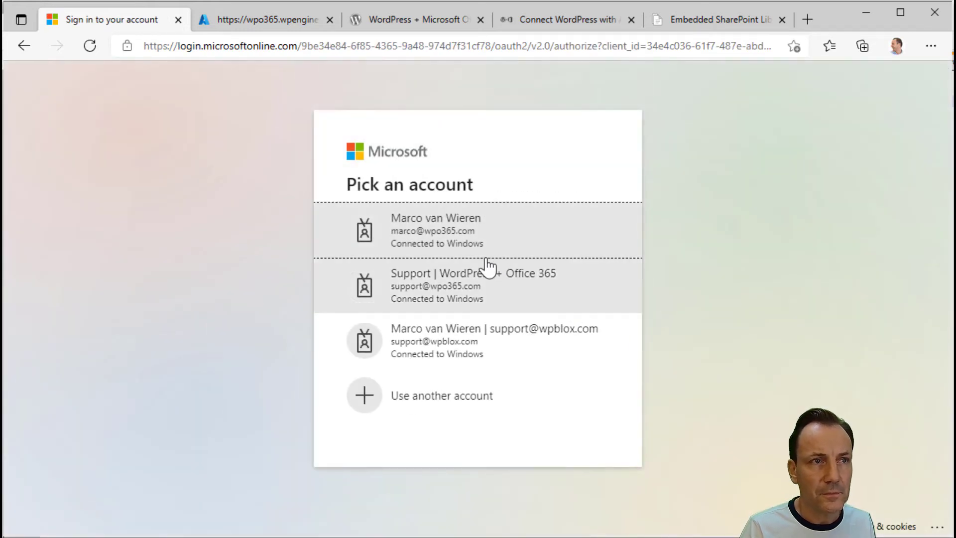
{"action": "left_click", "coordinate": [478, 242]}
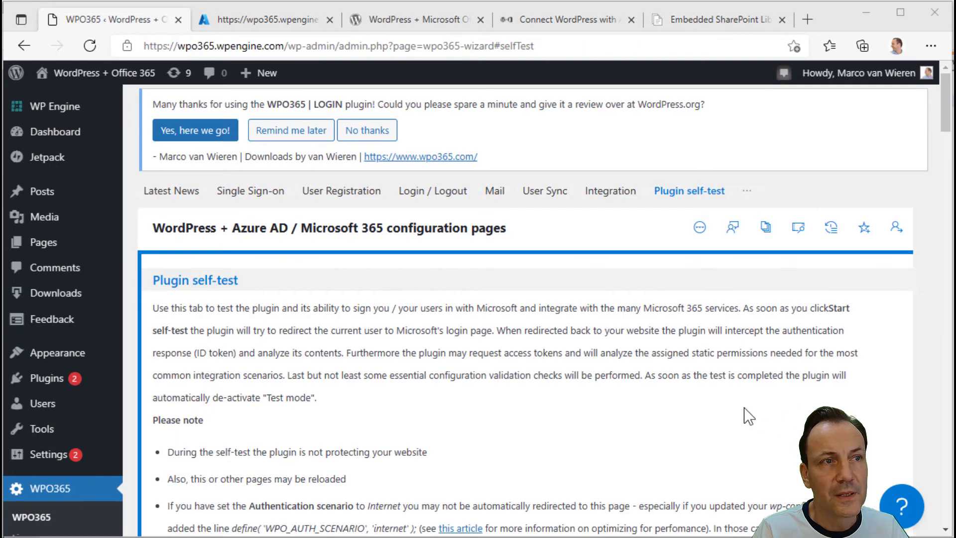
Review the self-test results from Access Tokens to M365 Apps, including the response data for getting SharePoint / OneDrive files with delegated permissions.
{"action": "scroll", "coordinate": [725, 399], "scroll_direction": "down", "scroll_amount": 15}
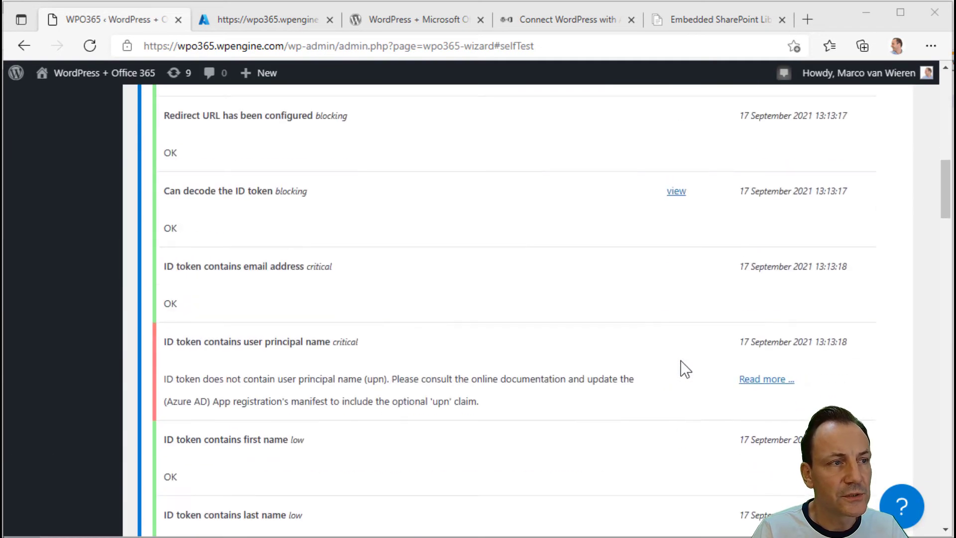
{"action": "scroll", "coordinate": [685, 368], "scroll_direction": "down", "scroll_amount": 20}
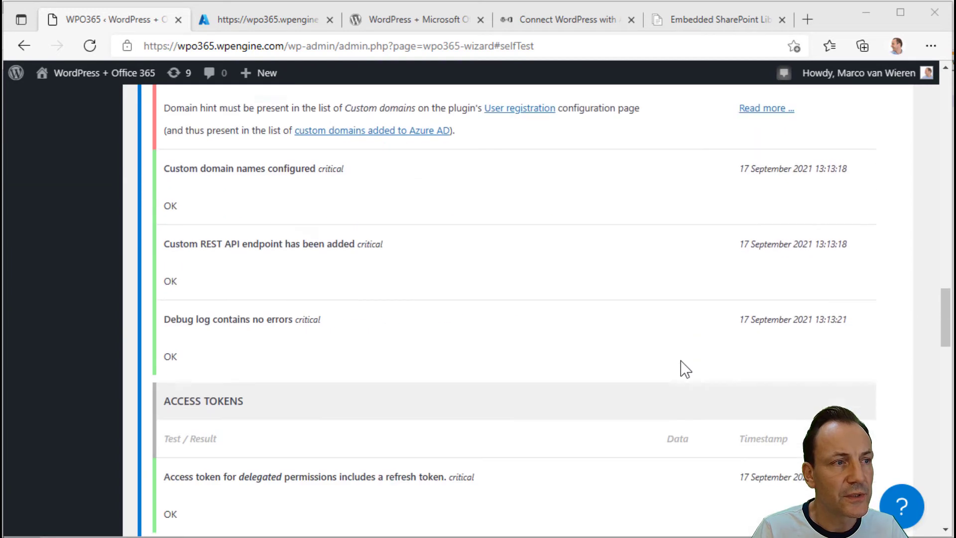
{"action": "scroll", "coordinate": [685, 369], "scroll_direction": "down", "scroll_amount": 3}
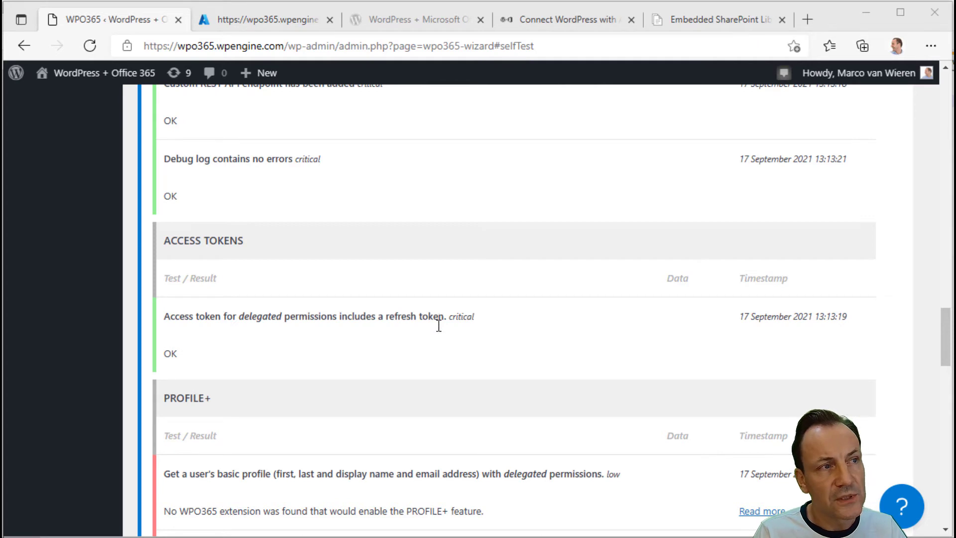
{"action": "scroll", "coordinate": [437, 329], "scroll_direction": "down", "scroll_amount": 15}
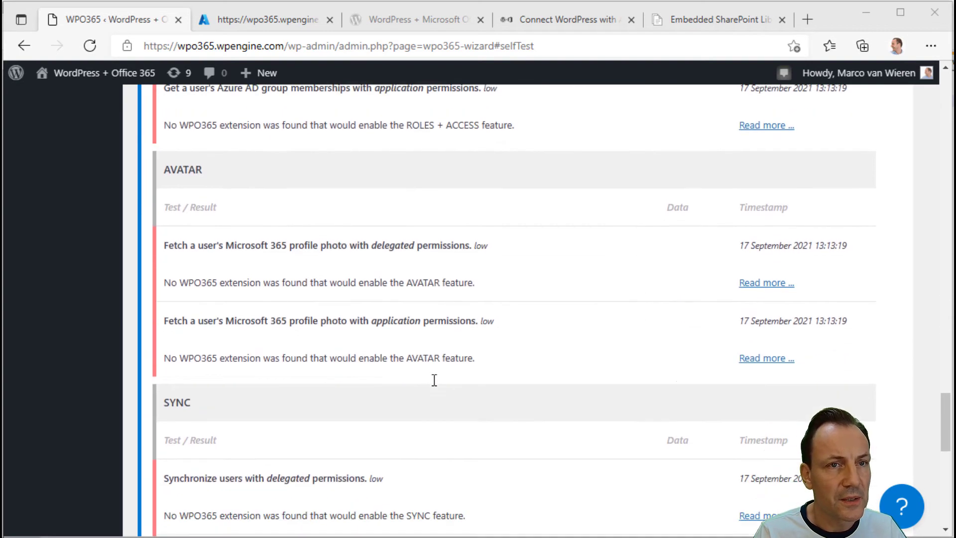
{"action": "scroll", "coordinate": [434, 380], "scroll_direction": "down", "scroll_amount": 6}
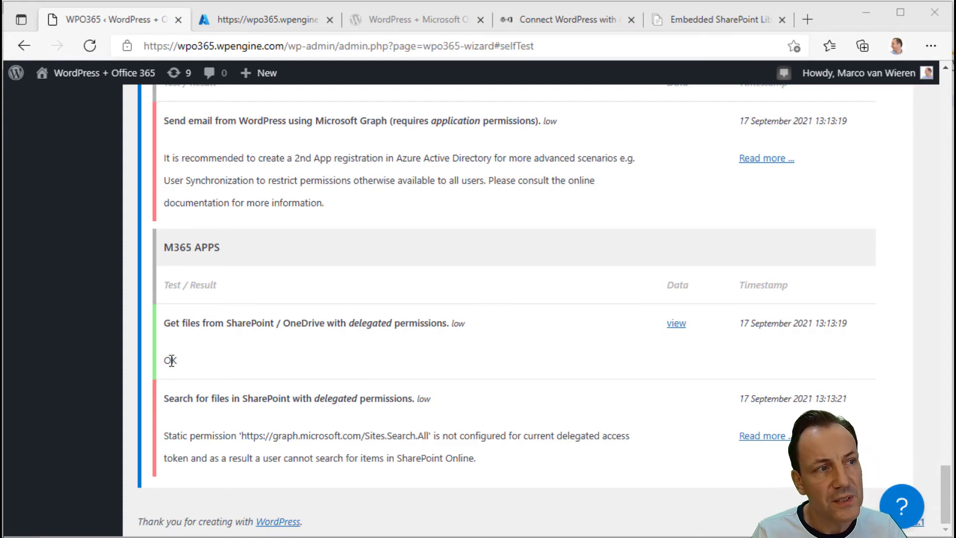
{"action": "left_click", "coordinate": [675, 327]}
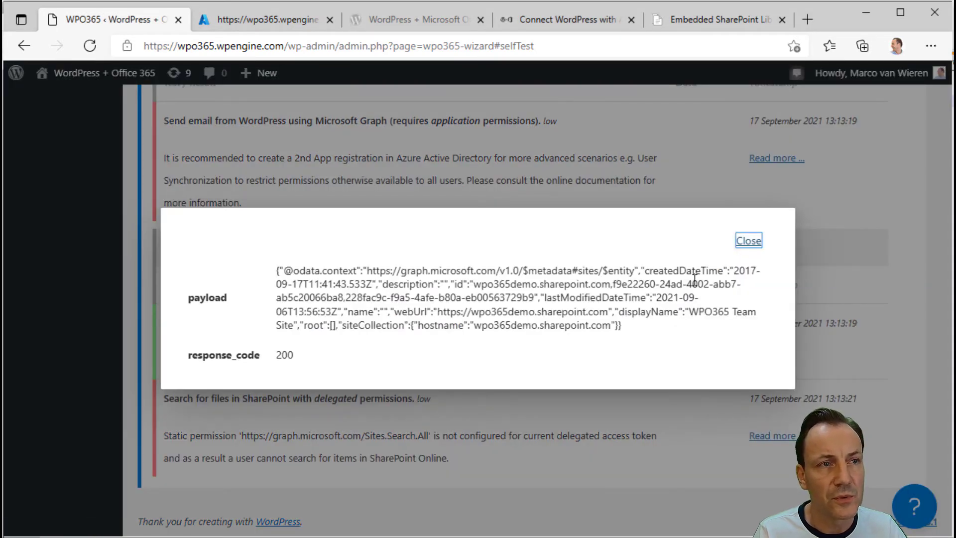
{"action": "left_click", "coordinate": [748, 241]}
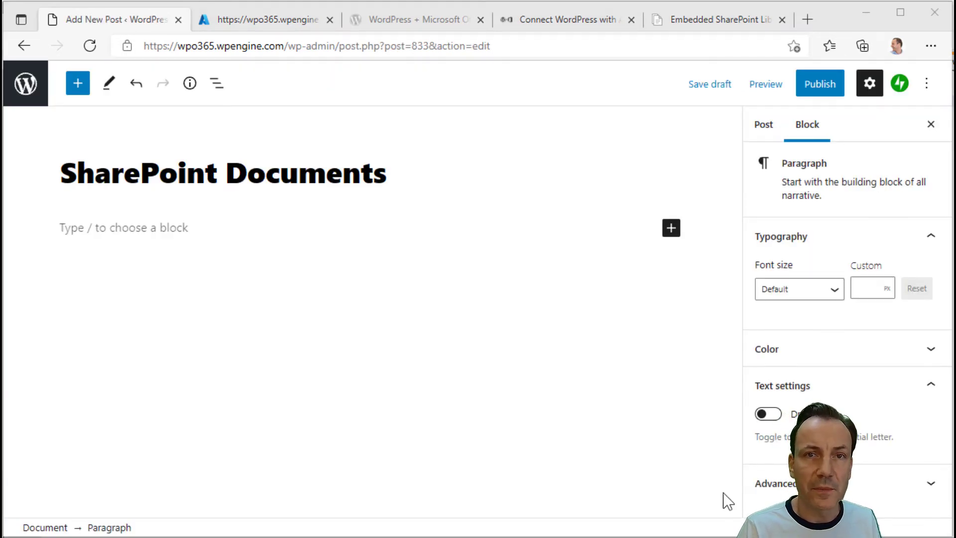
Add a Documents | BASIC block to the SharePoint Documents post and save the draft after running the block's connection test.
{"action": "left_click", "coordinate": [670, 229]}
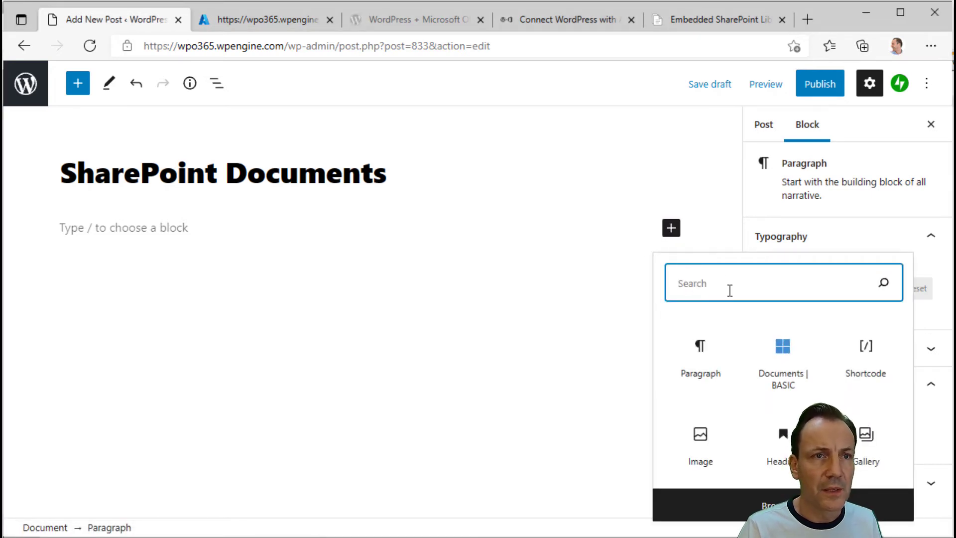
{"action": "left_click", "coordinate": [783, 353]}
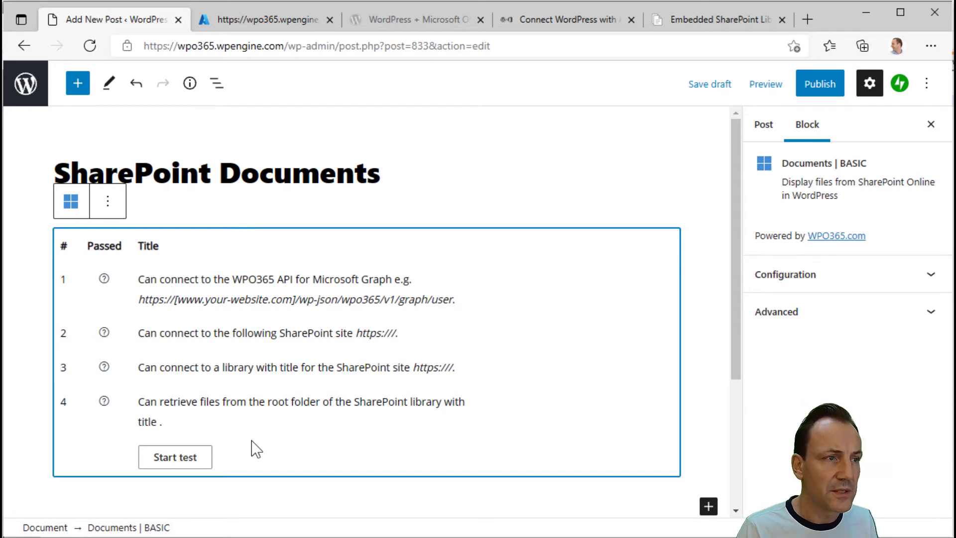
{"action": "left_click", "coordinate": [184, 464]}
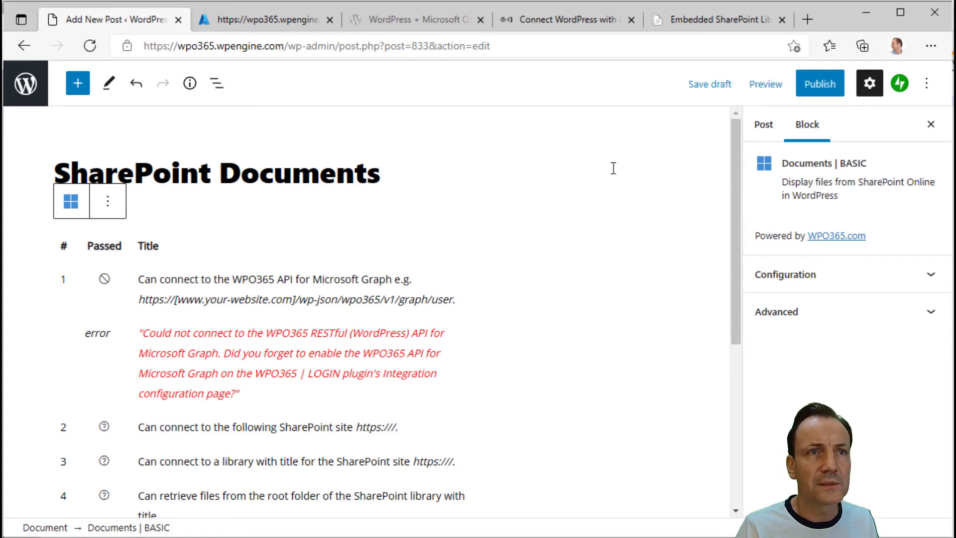
{"action": "left_click", "coordinate": [717, 89]}
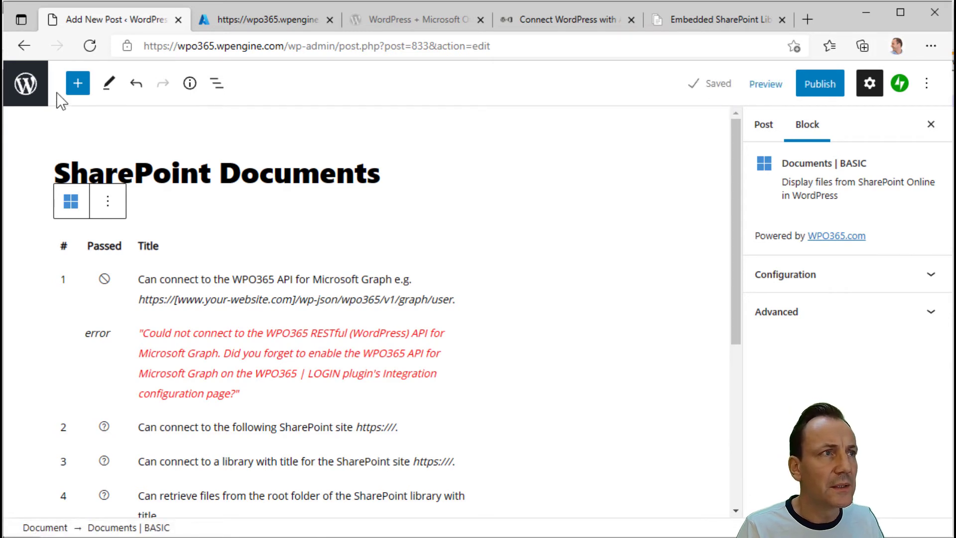
Open the WPO365 integration settings in a separate browser tab and enable the WPO365 API for Microsoft Graph.
{"action": "right_click", "coordinate": [27, 85]}
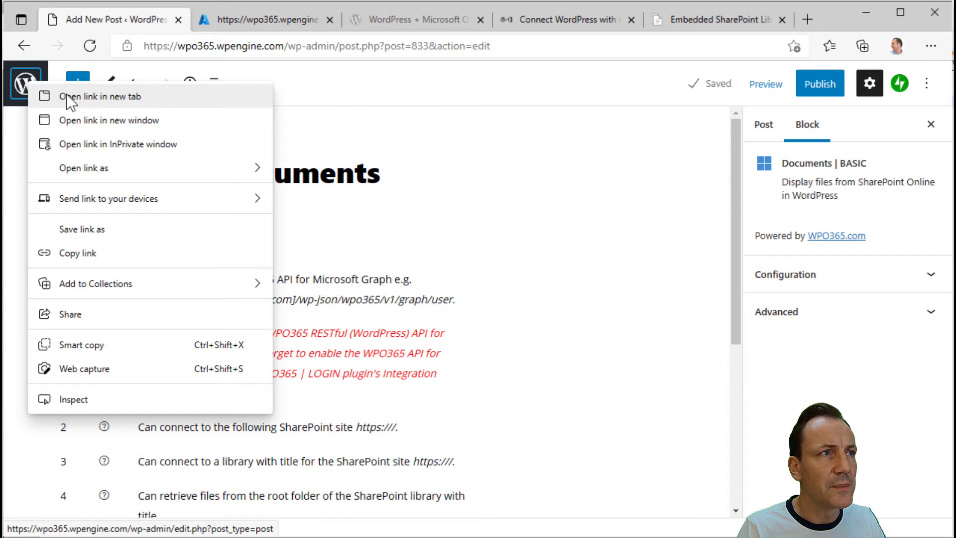
{"action": "left_click", "coordinate": [69, 95]}
{"action": "left_click", "coordinate": [220, 15]}
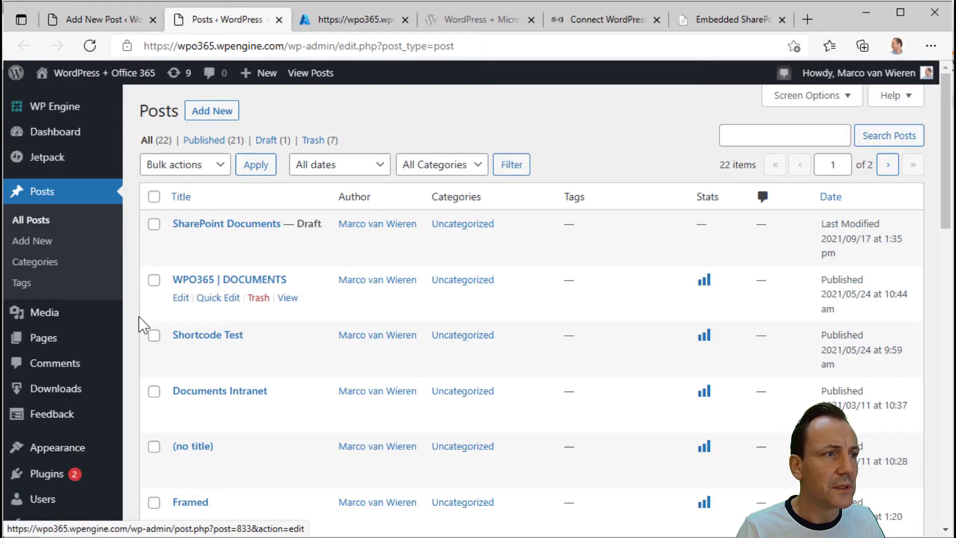
{"action": "scroll", "coordinate": [50, 394], "scroll_direction": "down", "scroll_amount": 5}
{"action": "mouse_move", "coordinate": [51, 493]}
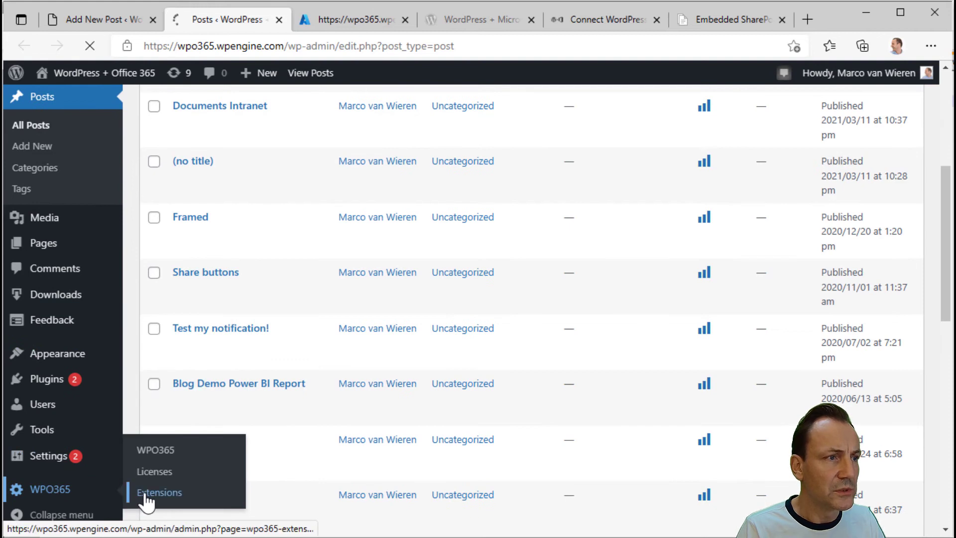
{"action": "left_click", "coordinate": [152, 452]}
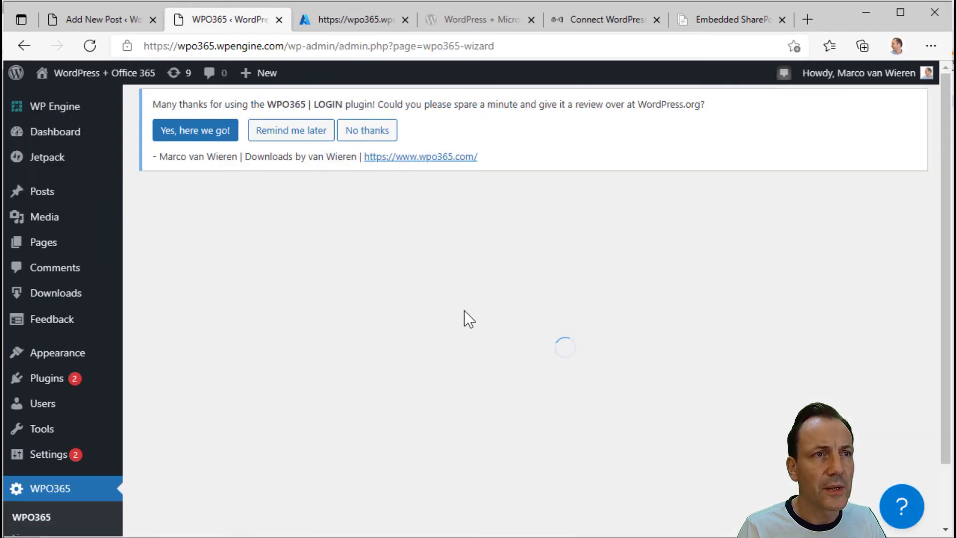
{"action": "left_click", "coordinate": [619, 196]}
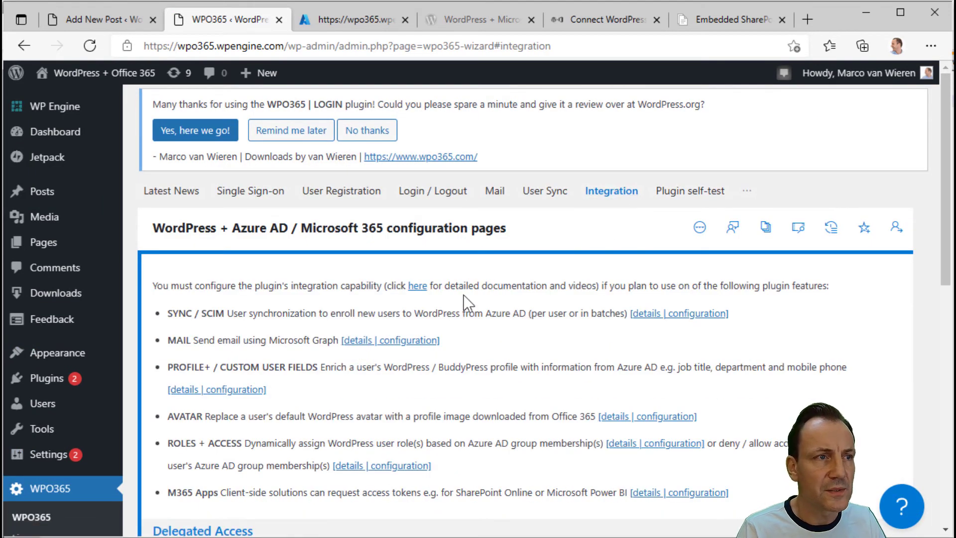
{"action": "scroll", "coordinate": [463, 299], "scroll_direction": "down", "scroll_amount": 8}
{"action": "scroll", "coordinate": [461, 305], "scroll_direction": "down", "scroll_amount": 1}
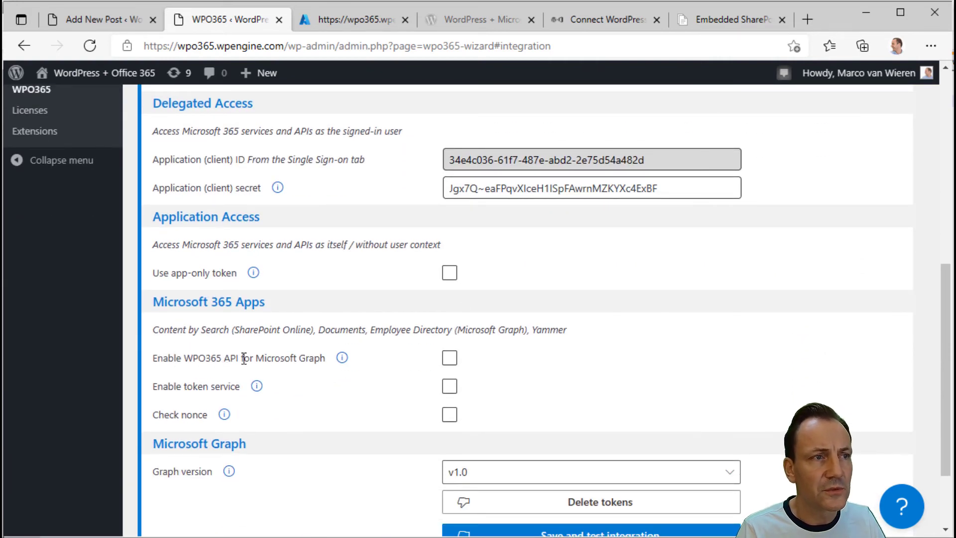
{"action": "left_click", "coordinate": [451, 359]}
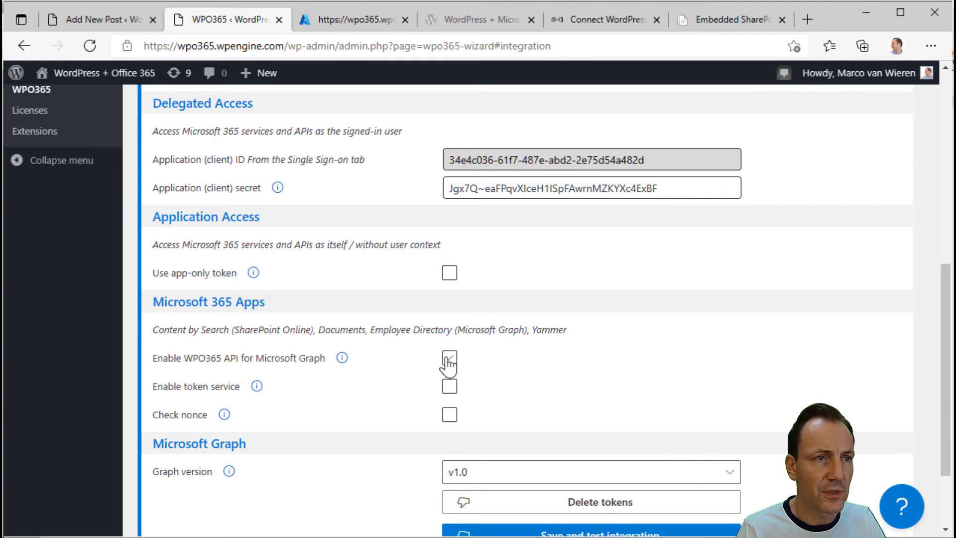
{"action": "left_click", "coordinate": [450, 358]}
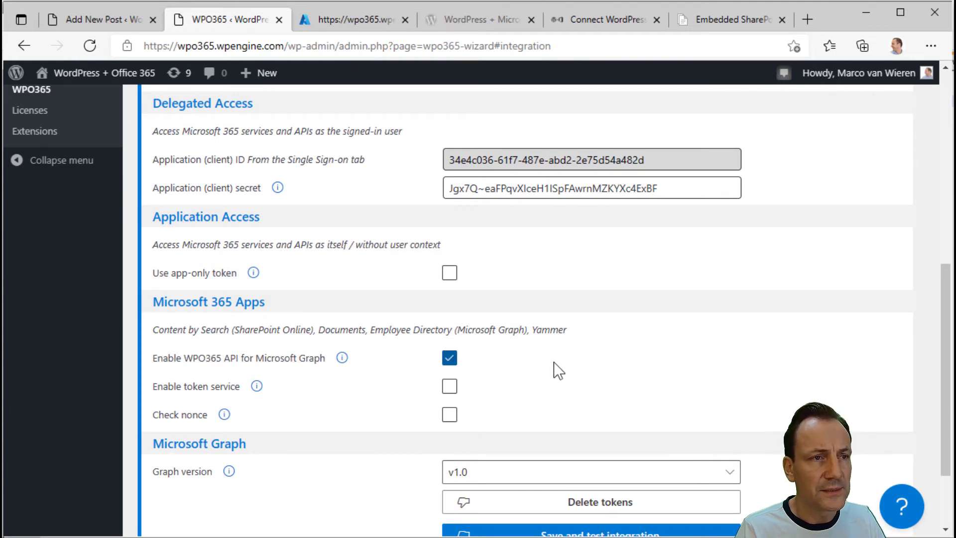
Set the Graph version to beta, and save and test the integration configuration.
{"action": "scroll", "coordinate": [554, 362], "scroll_direction": "down", "scroll_amount": 1}
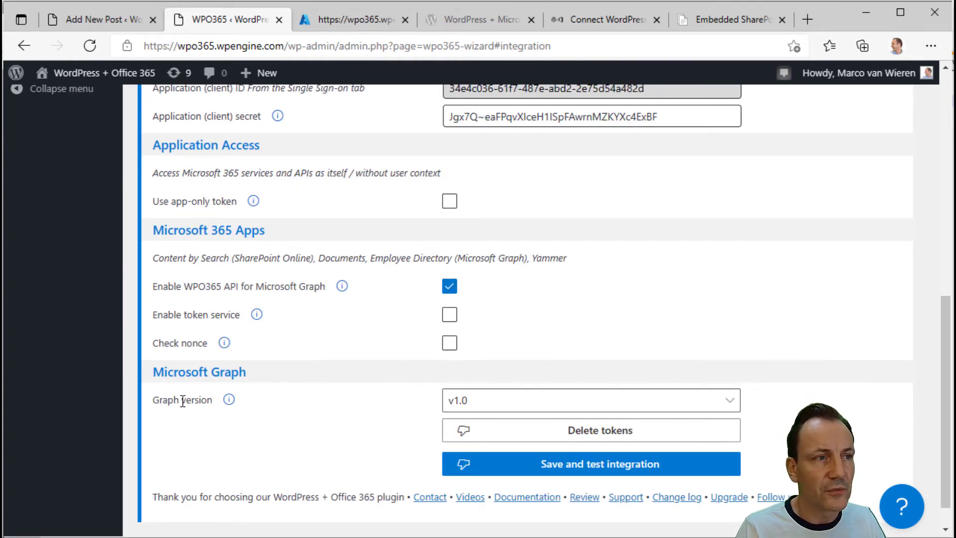
{"action": "left_click", "coordinate": [732, 402]}
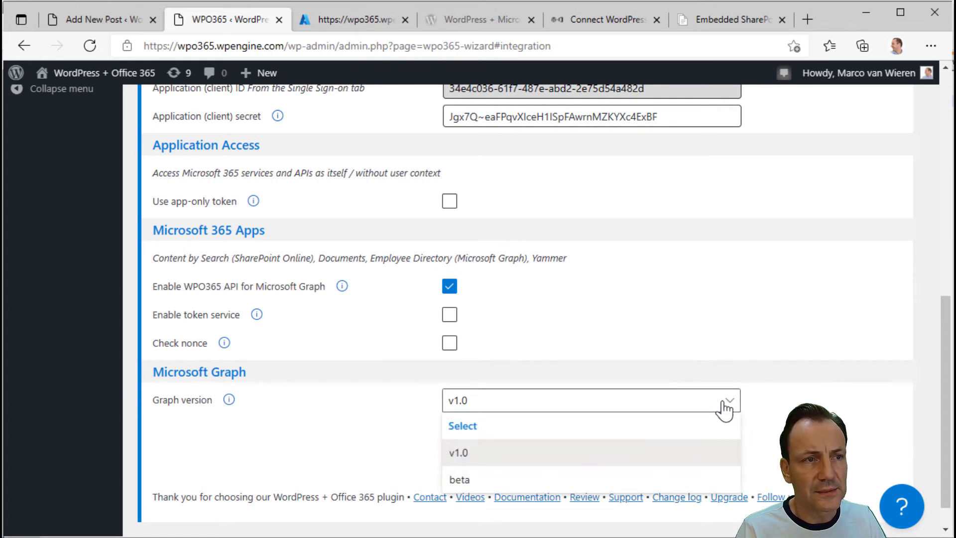
{"action": "left_click", "coordinate": [496, 480]}
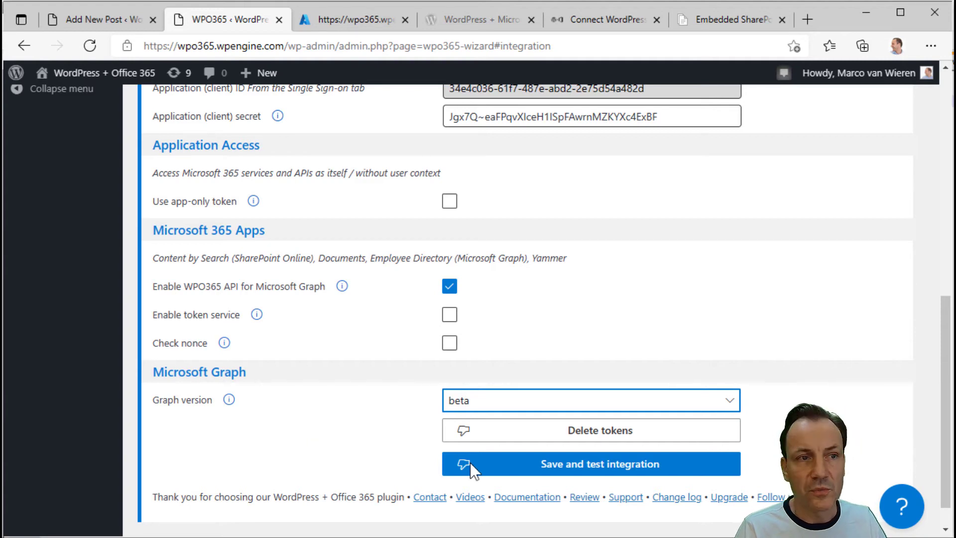
{"action": "left_click", "coordinate": [588, 471]}
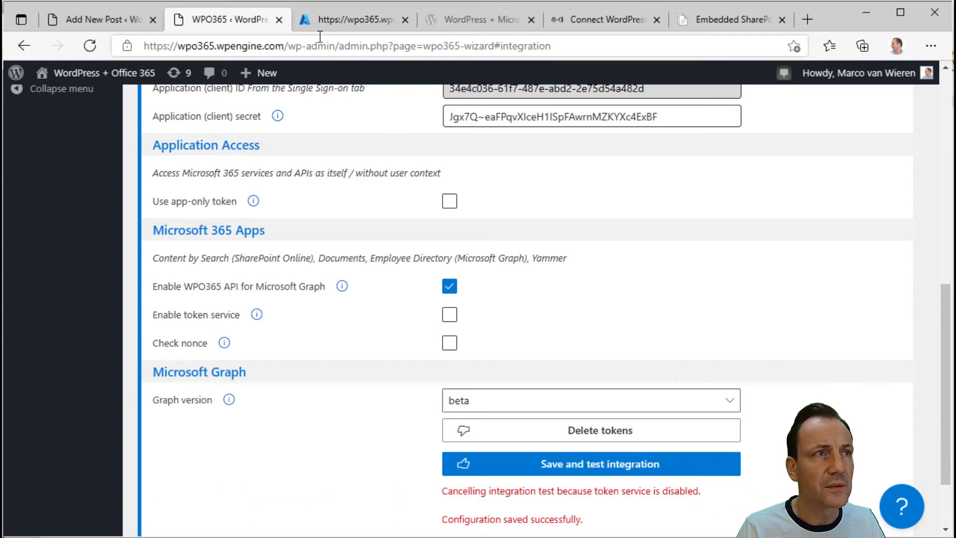
Return to the SharePoint Documents post, reload the editor, and rerun the Documents block's connection test.
{"action": "left_click", "coordinate": [279, 20]}
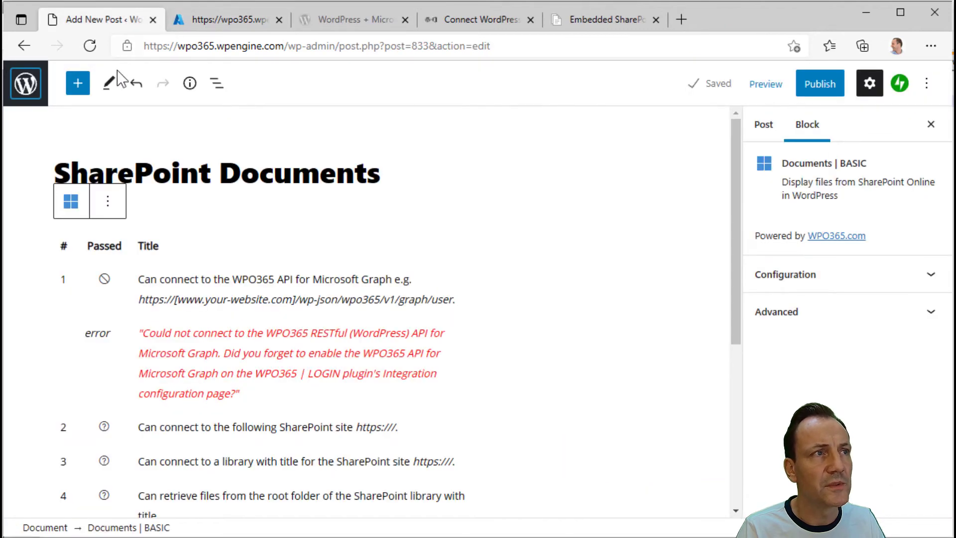
{"action": "left_click", "coordinate": [89, 49]}
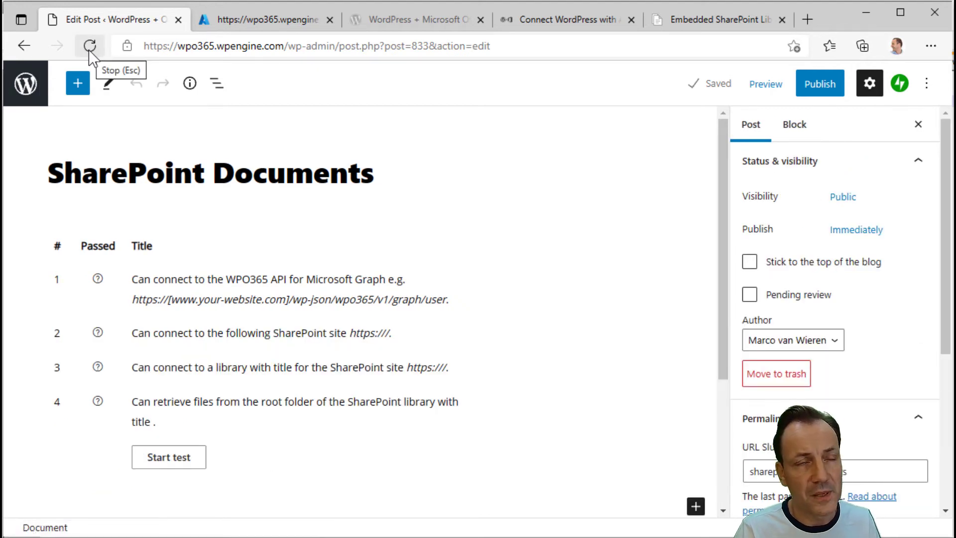
{"action": "left_click", "coordinate": [170, 458]}
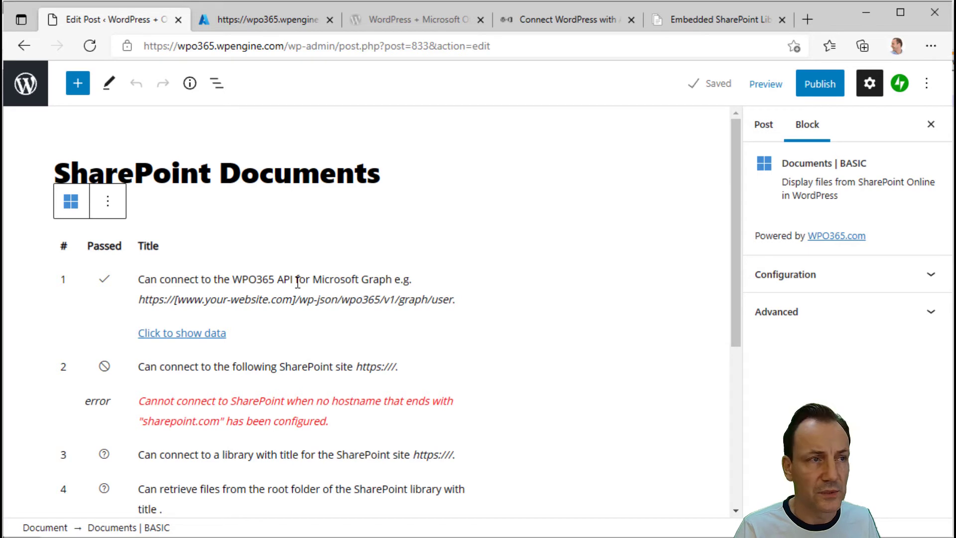
Inspect the data returned by the WPO365 API test and the SharePoint site URL used by the second connection test.
{"action": "left_click", "coordinate": [196, 334]}
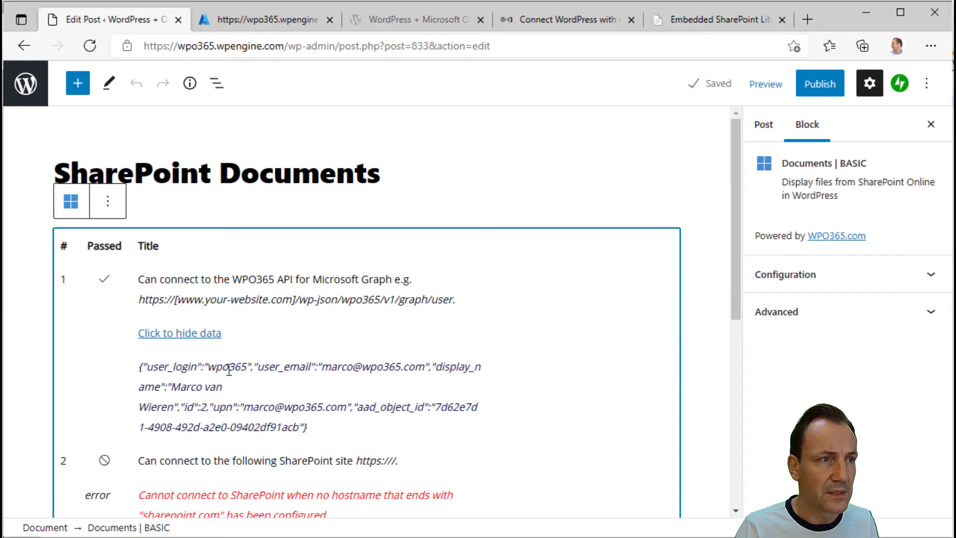
{"action": "scroll", "coordinate": [299, 346], "scroll_direction": "down", "scroll_amount": 3}
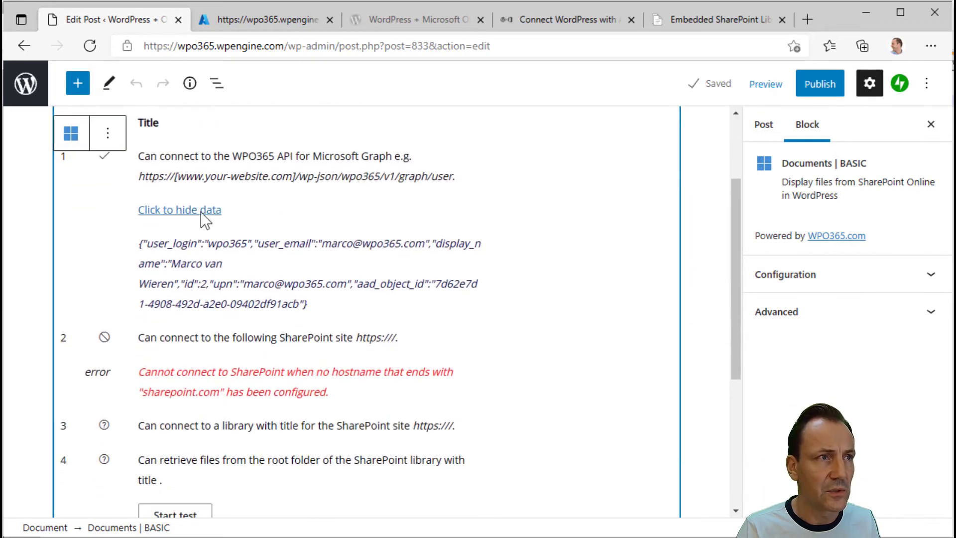
{"action": "left_click", "coordinate": [202, 220]}
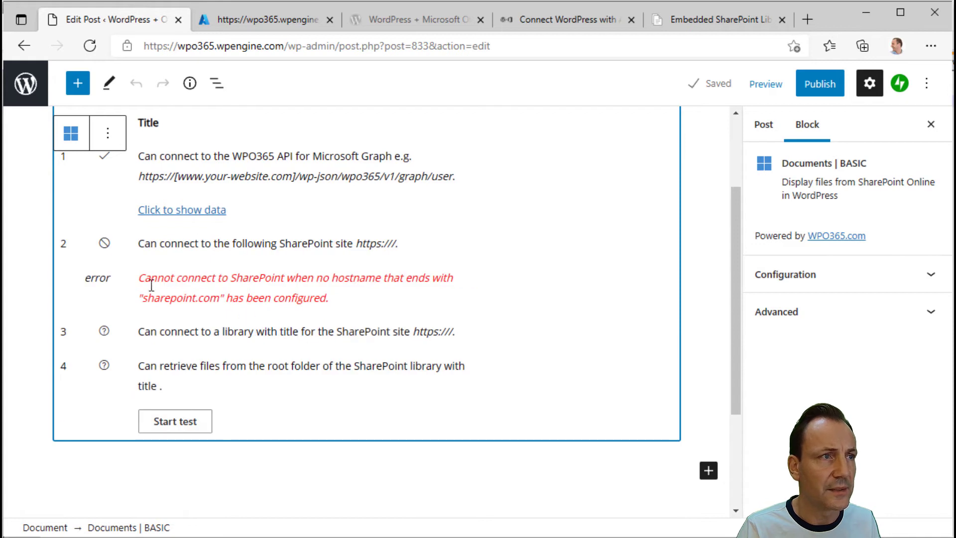
{"action": "scroll", "coordinate": [142, 246], "scroll_direction": "up", "scroll_amount": 1}
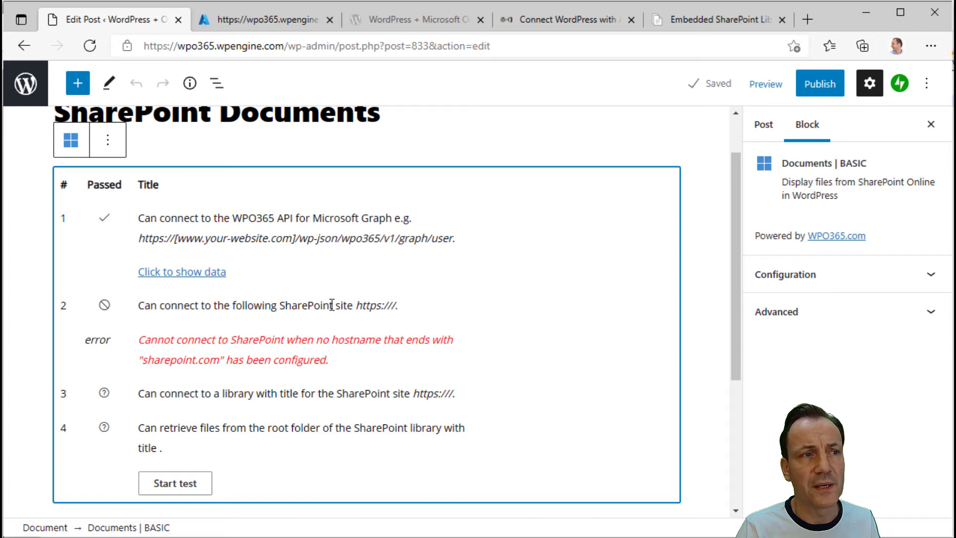
{"action": "left_click_drag", "start_coordinate": [354, 307], "coordinate": [397, 307]}
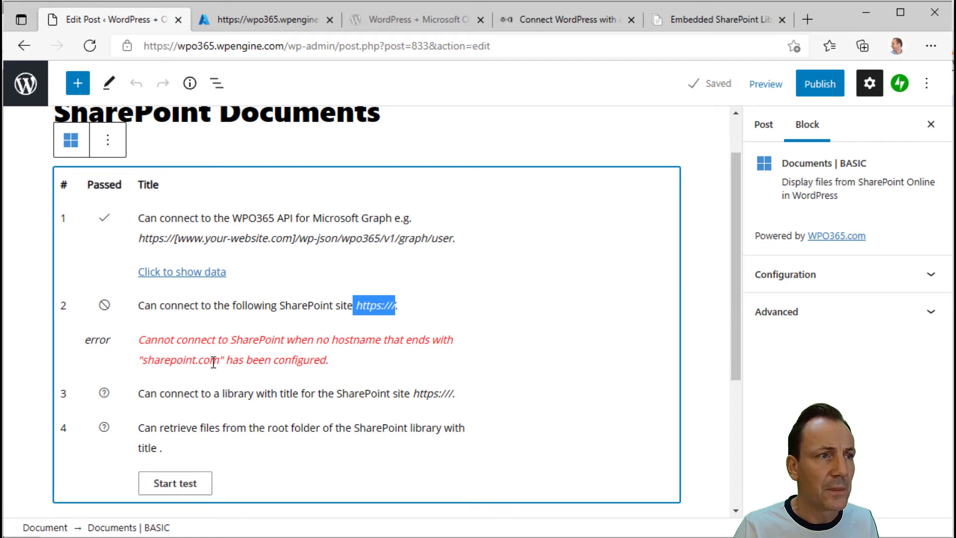
Open the Documents block's configuration settings, try to switch the datasource to OneDrive, and dismiss the upgrade offer.
{"action": "left_click", "coordinate": [852, 288]}
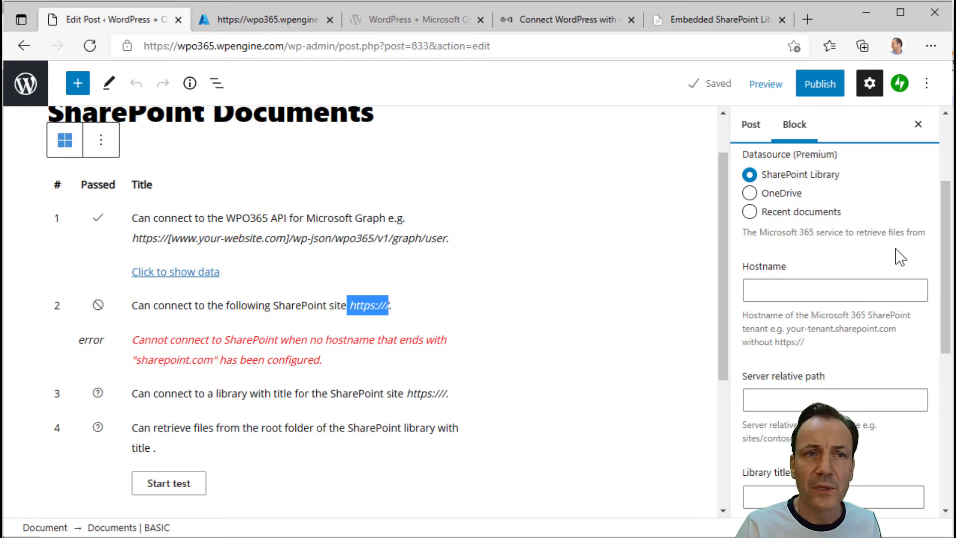
{"action": "left_click", "coordinate": [767, 194]}
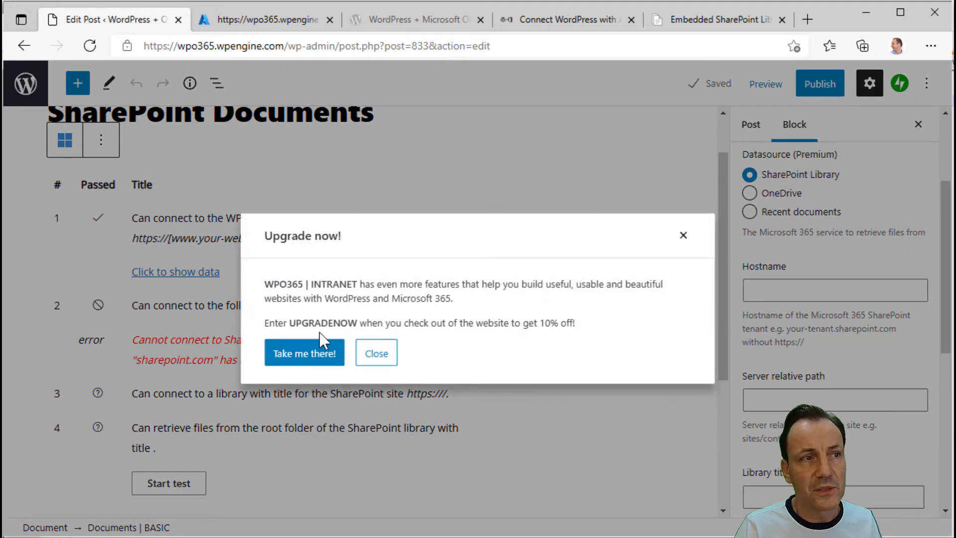
{"action": "left_click", "coordinate": [376, 354]}
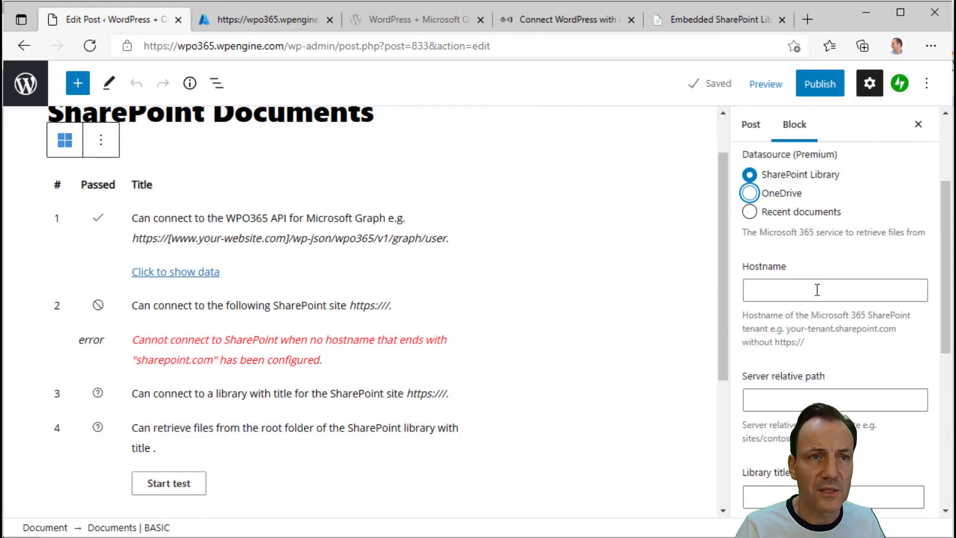
Set the Documents block's hostname to wpo365demo.sharepoint.com and its server relative path to sites/contoso.
{"action": "left_click", "coordinate": [816, 289]}
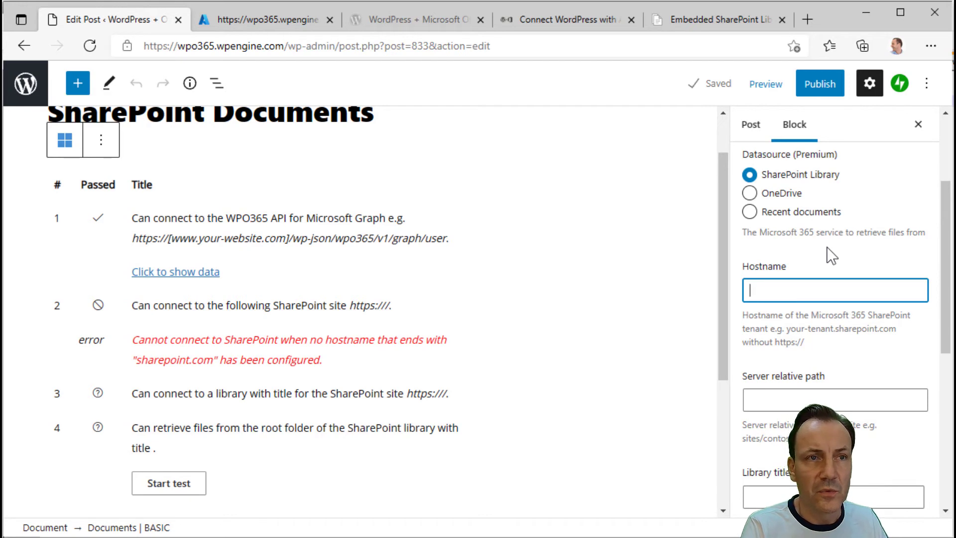
{"action": "type", "text": "wpo365"}
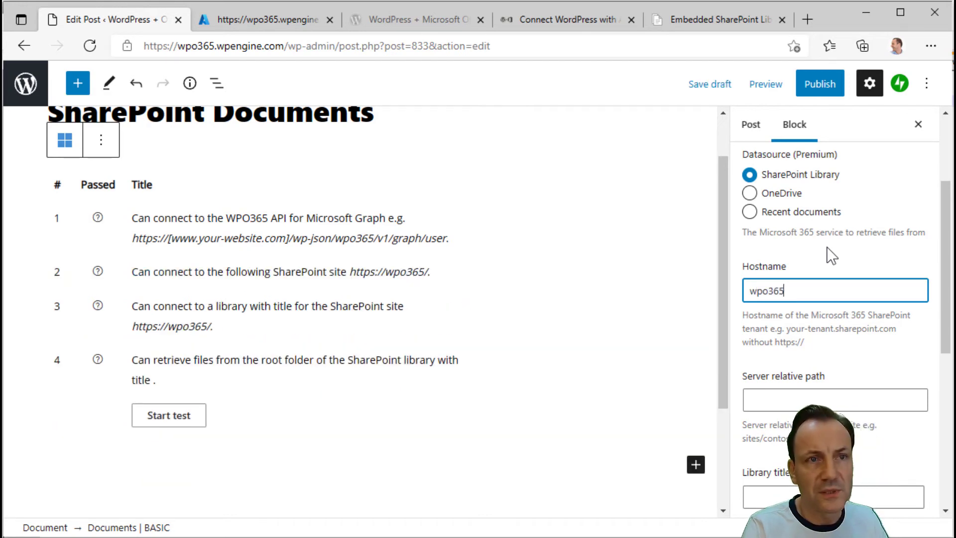
{"action": "type", "text": "demo.sharepoint.com"}
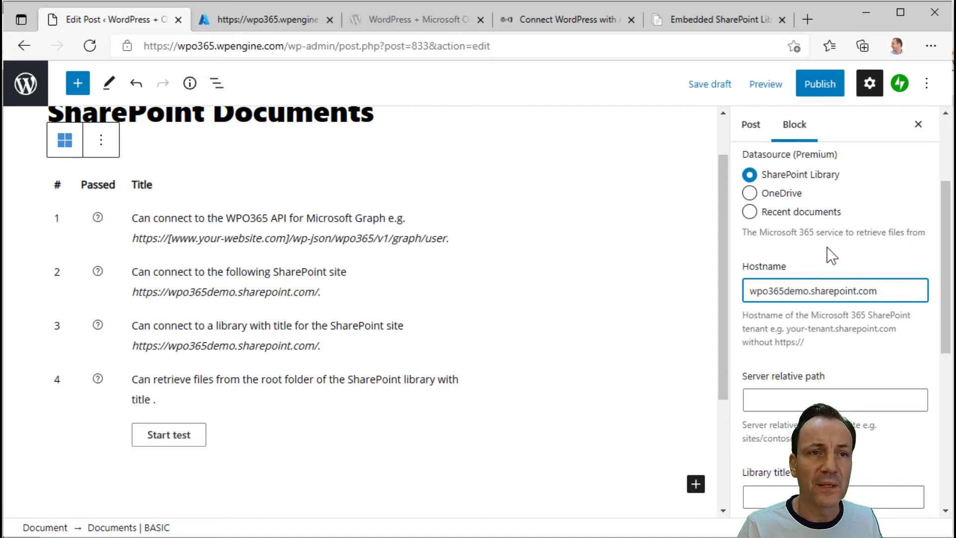
{"action": "left_click", "coordinate": [779, 403]}
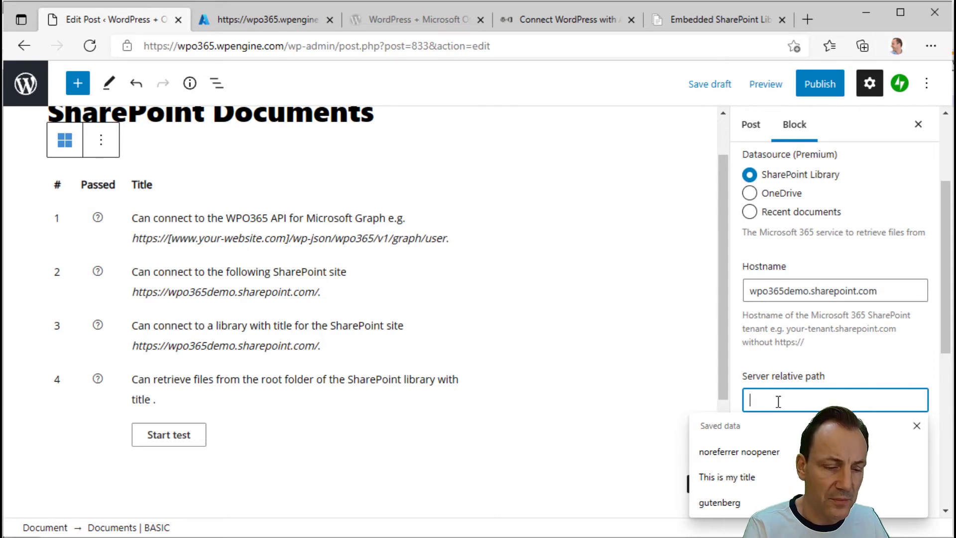
{"action": "type", "text": "sites/"}
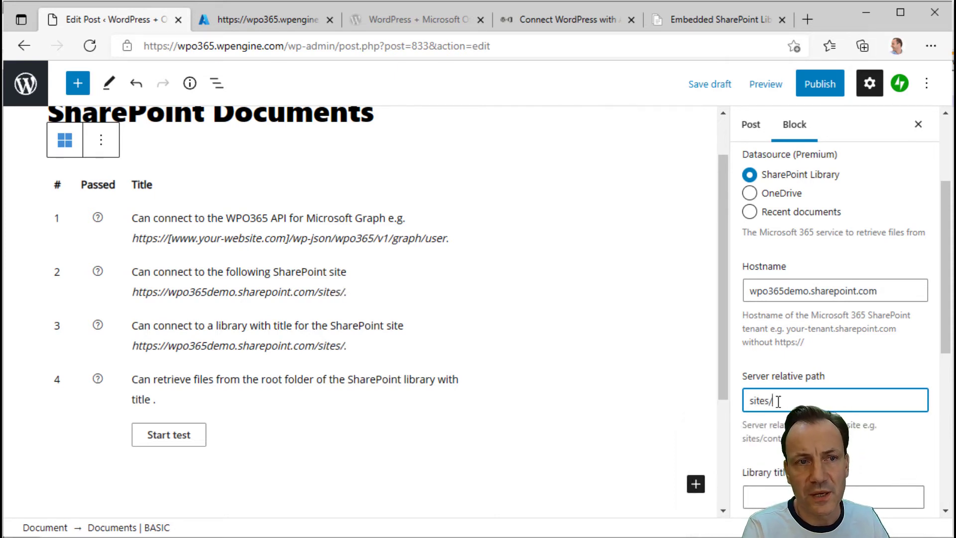
{"action": "type", "text": "contoso"}
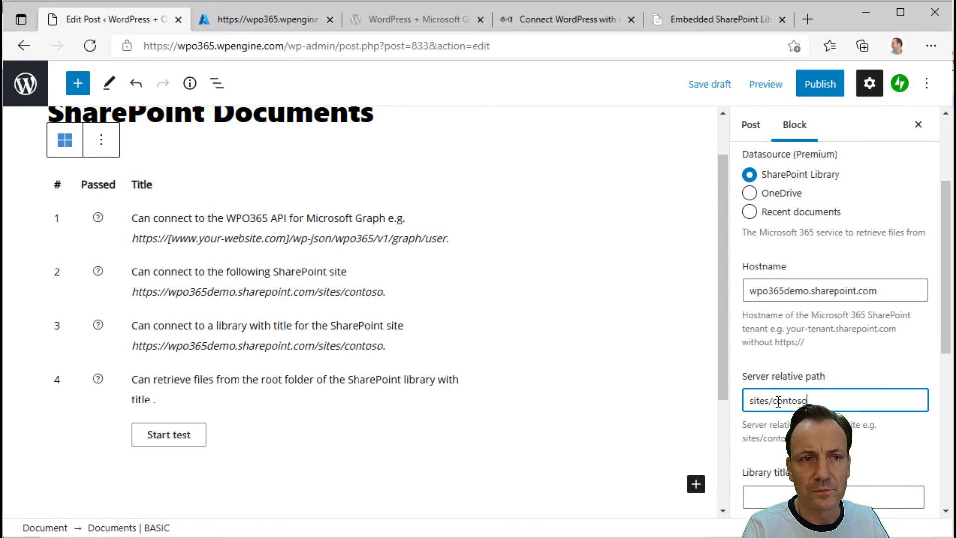
Set the Documents block's library title to Documents.
{"action": "left_click", "coordinate": [819, 497]}
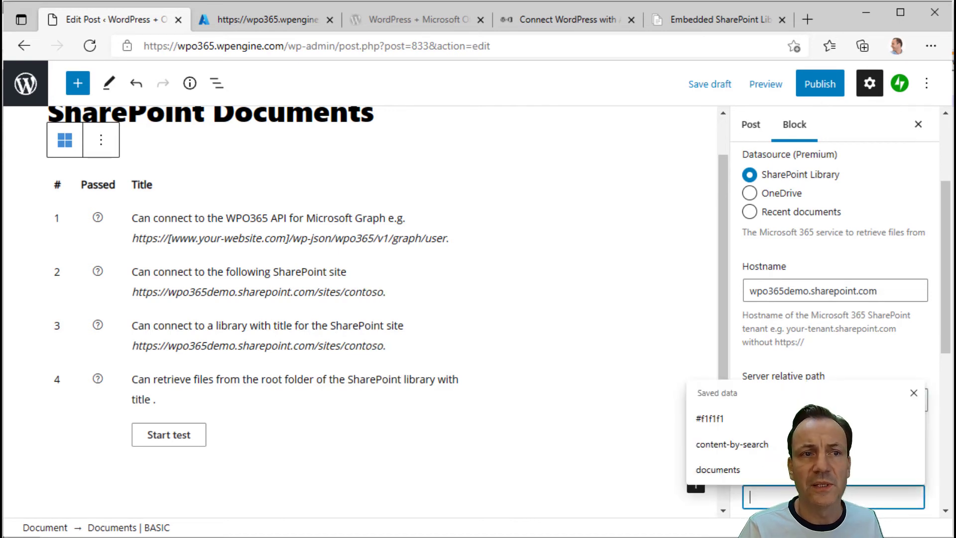
{"action": "left_click", "coordinate": [823, 346]}
{"action": "left_click", "coordinate": [791, 497]}
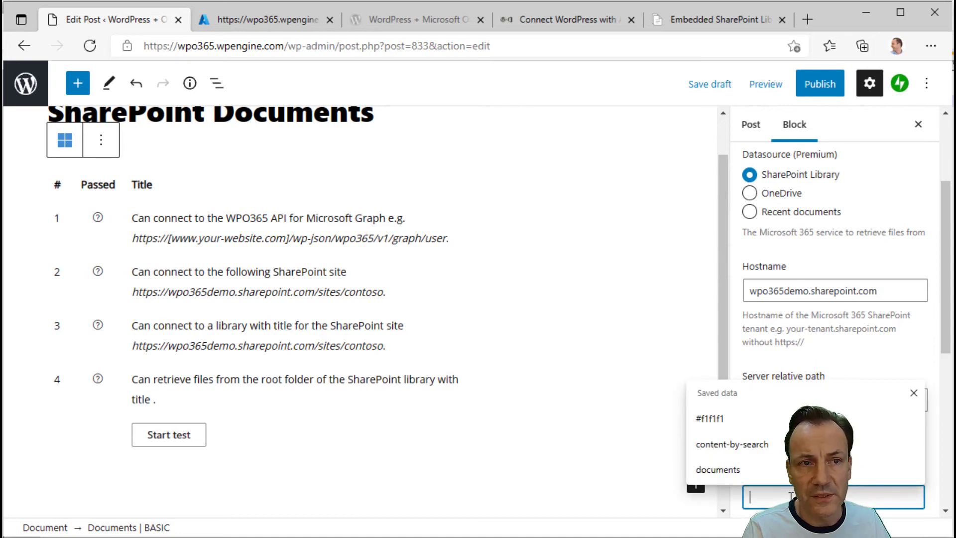
{"action": "type", "text": "Document"}
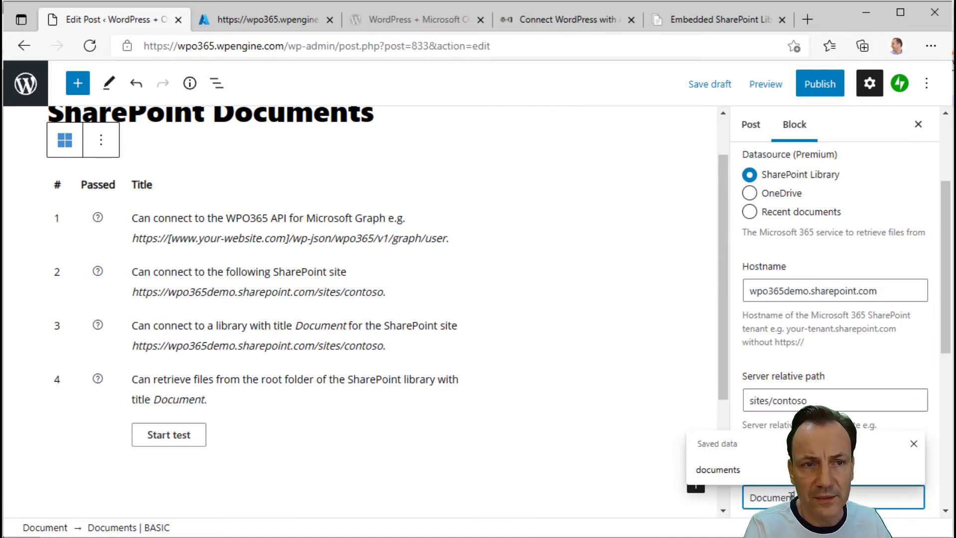
{"action": "type", "text": "s"}
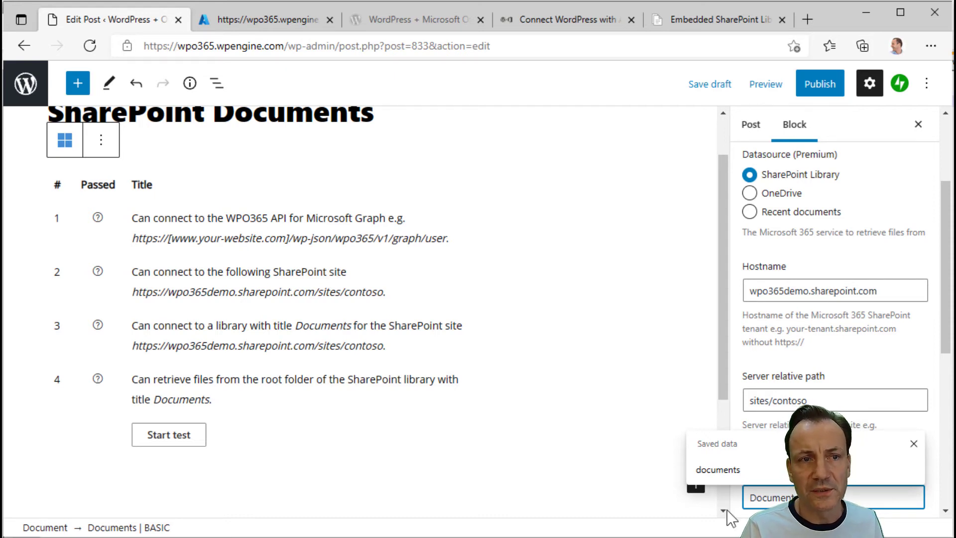
{"action": "left_click", "coordinate": [750, 405]}
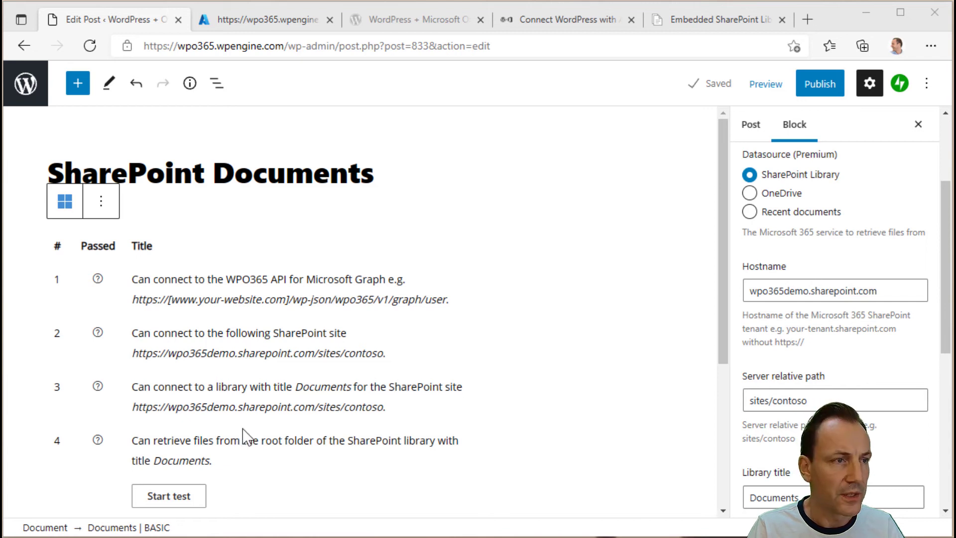
Run the Documents block's connection test with the configured site and library, and publish the SharePoint Documents post.
{"action": "left_click", "coordinate": [169, 497]}
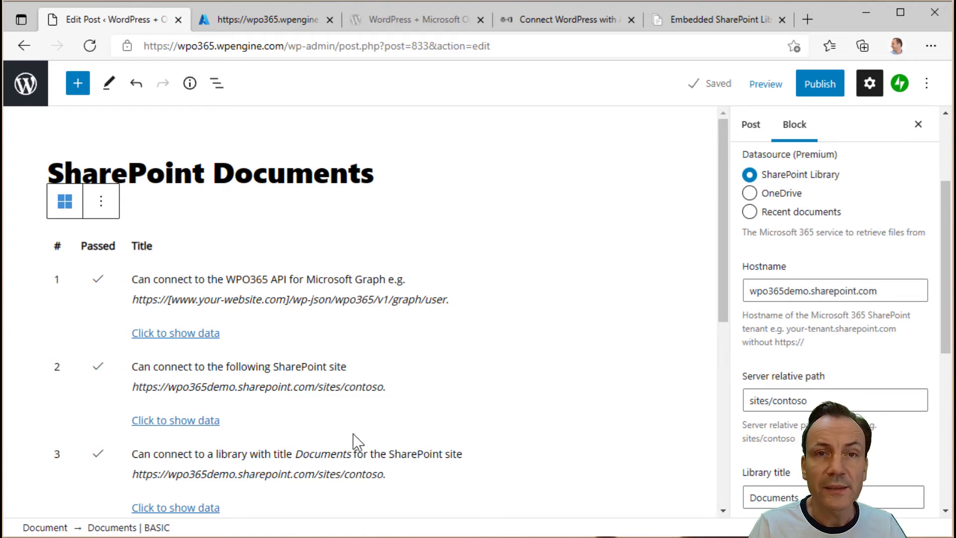
{"action": "scroll", "coordinate": [351, 454], "scroll_direction": "down", "scroll_amount": 3}
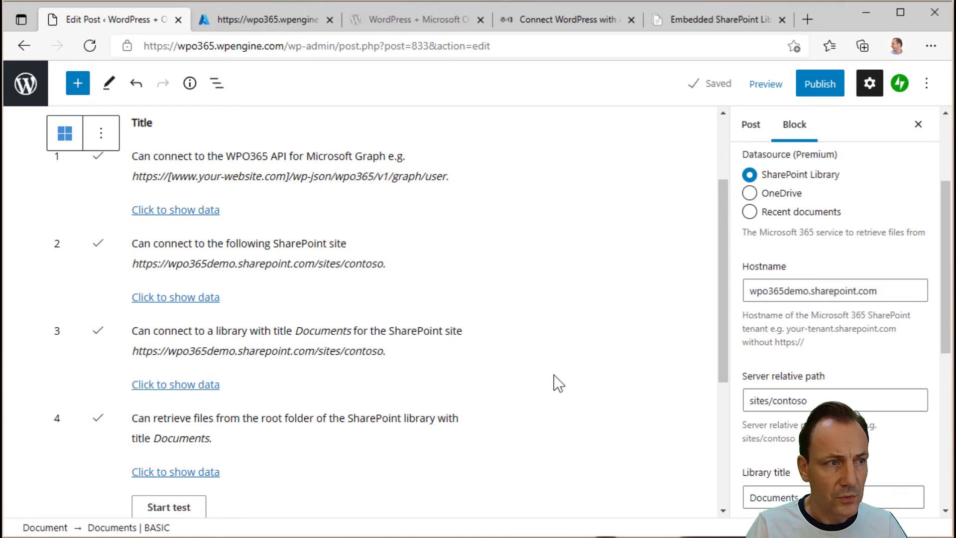
{"action": "left_click", "coordinate": [820, 90]}
{"action": "left_click", "coordinate": [795, 85]}
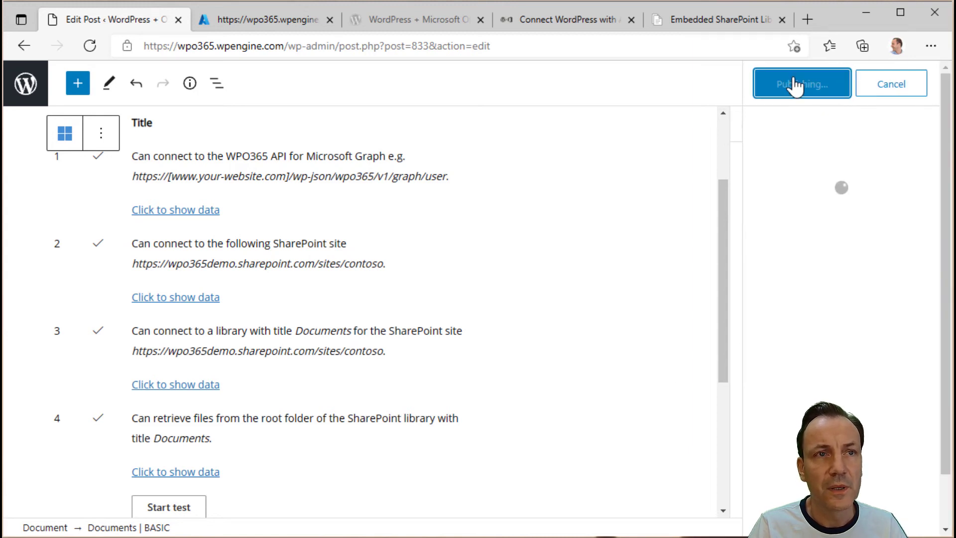
View the published SharePoint Documents post and look through the embedded library's file list.
{"action": "left_click", "coordinate": [800, 249]}
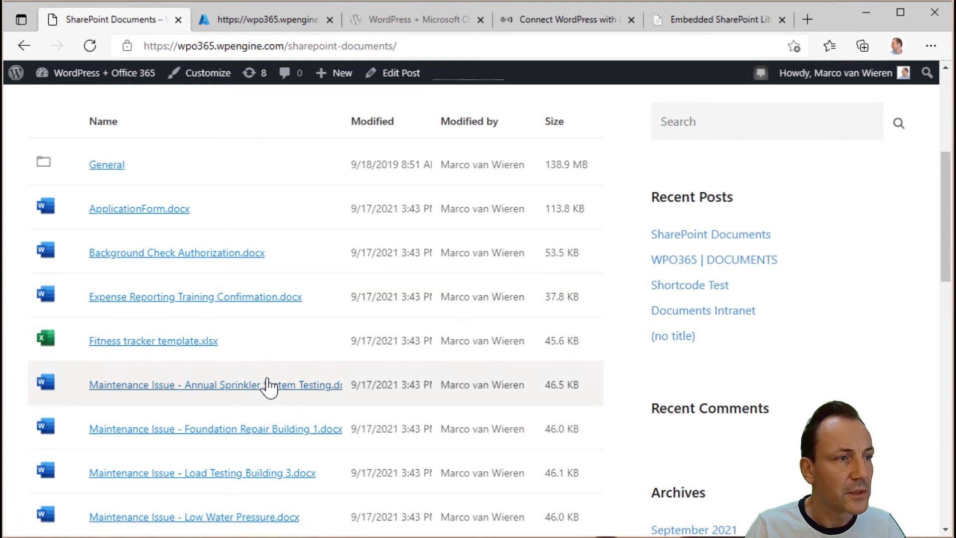
{"action": "scroll", "coordinate": [269, 387], "scroll_direction": "down", "scroll_amount": 4}
{"action": "scroll", "coordinate": [266, 386], "scroll_direction": "up", "scroll_amount": 9}
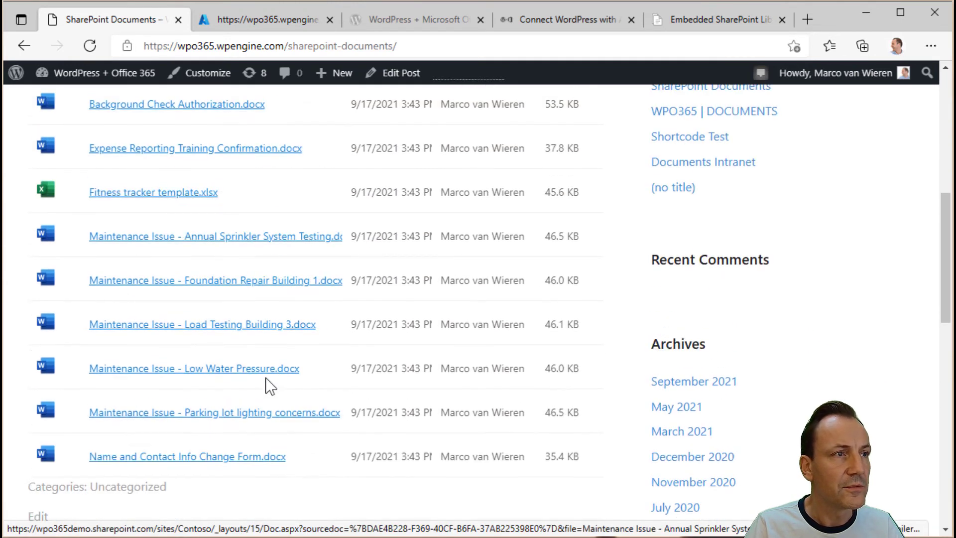
Open ApplicationForm.docx and the General folder from the embedded library, returning to the published post after each.
{"action": "left_click", "coordinate": [155, 354]}
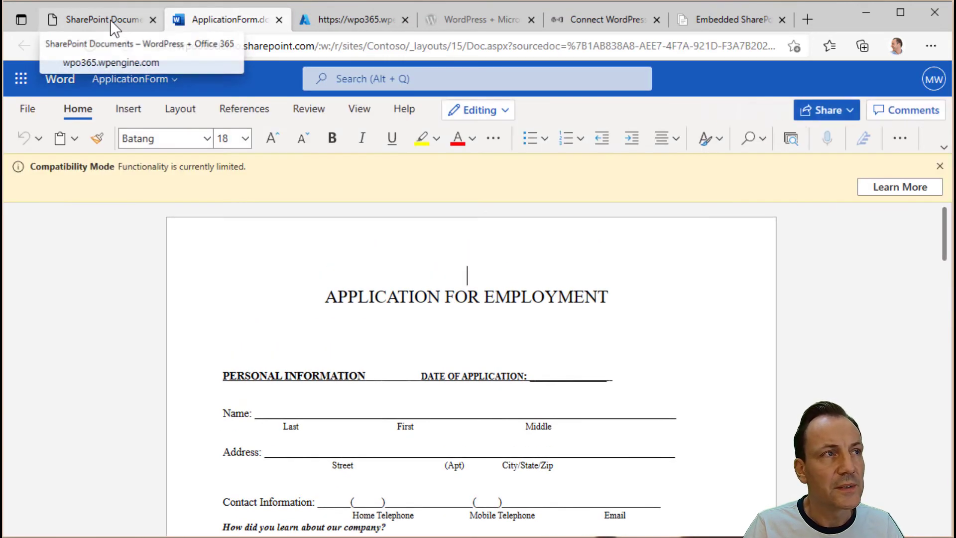
{"action": "left_click", "coordinate": [110, 20]}
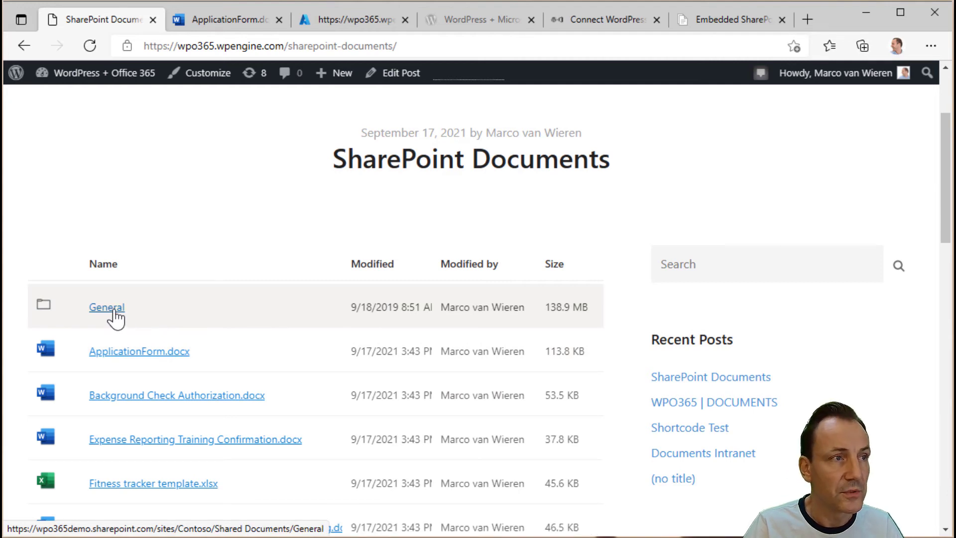
{"action": "left_click", "coordinate": [116, 318]}
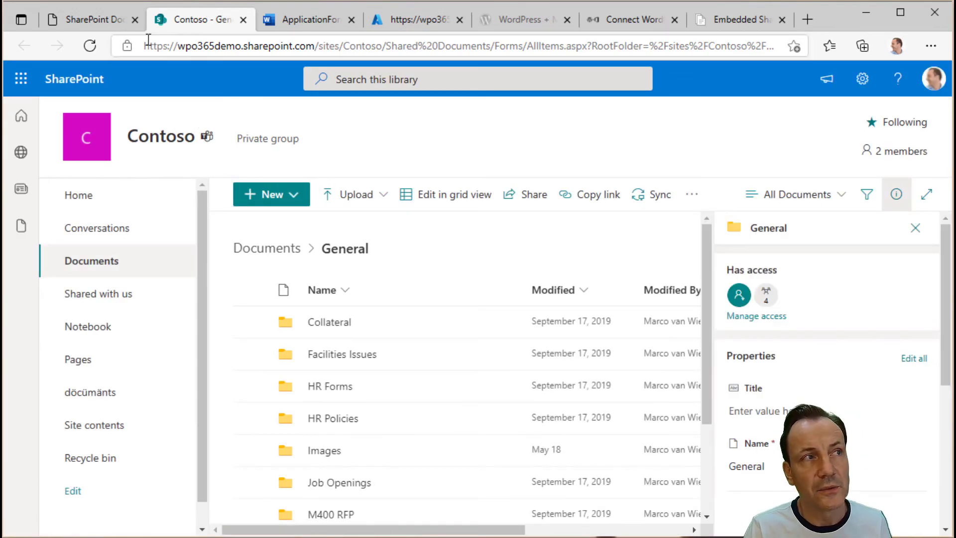
{"action": "left_click", "coordinate": [95, 22]}
{"action": "scroll", "coordinate": [220, 324], "scroll_direction": "down", "scroll_amount": 8}
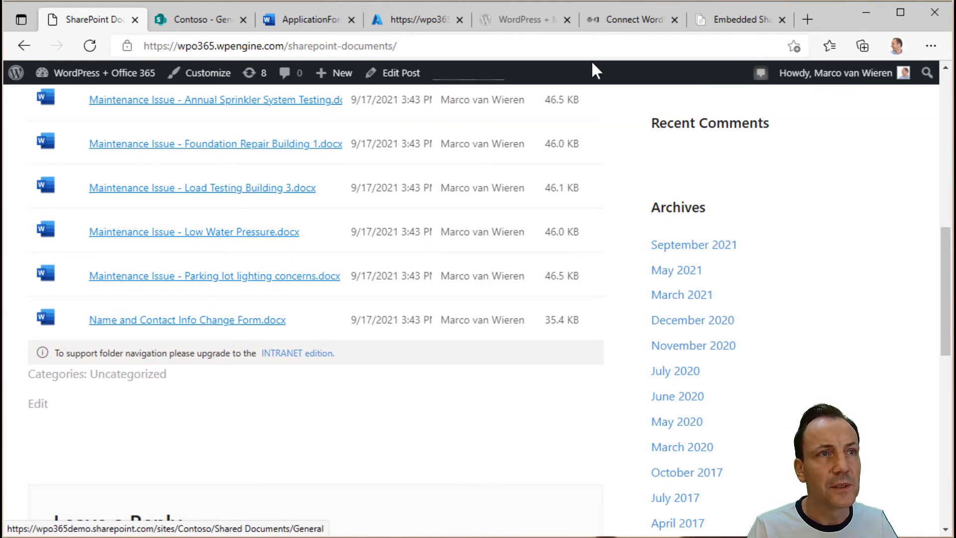
Switch to the WPO365.com website and look up the Gutenberg Blocks for M365 section on its Features page.
{"action": "left_click", "coordinate": [619, 23]}
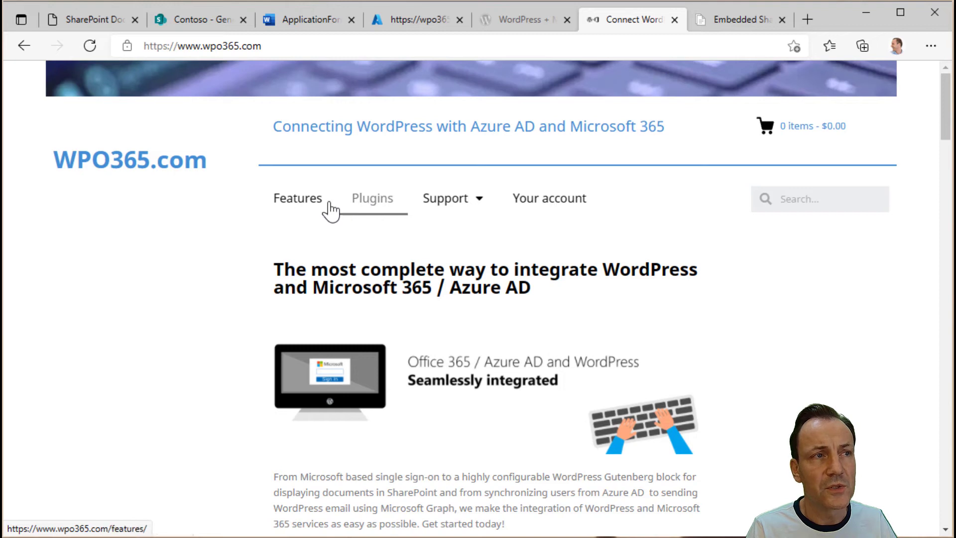
{"action": "left_click", "coordinate": [309, 208]}
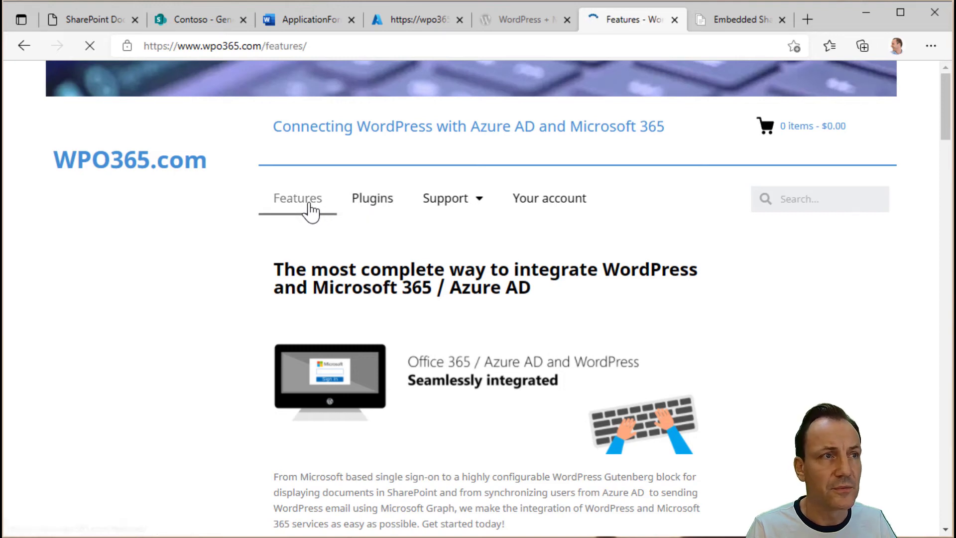
{"action": "scroll", "coordinate": [389, 284], "scroll_direction": "down", "scroll_amount": 7}
{"action": "scroll", "coordinate": [388, 284], "scroll_direction": "down", "scroll_amount": 20}
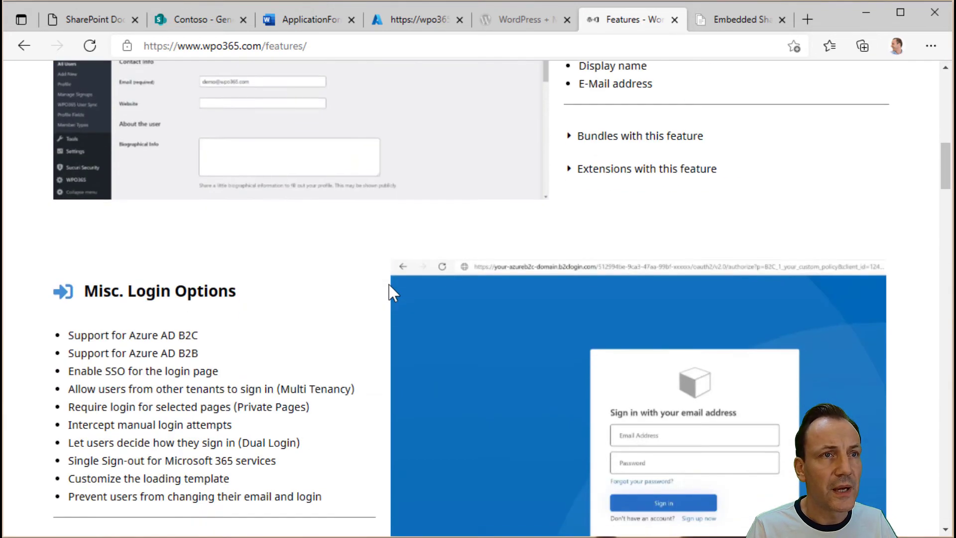
{"action": "scroll", "coordinate": [393, 293], "scroll_direction": "down", "scroll_amount": 15}
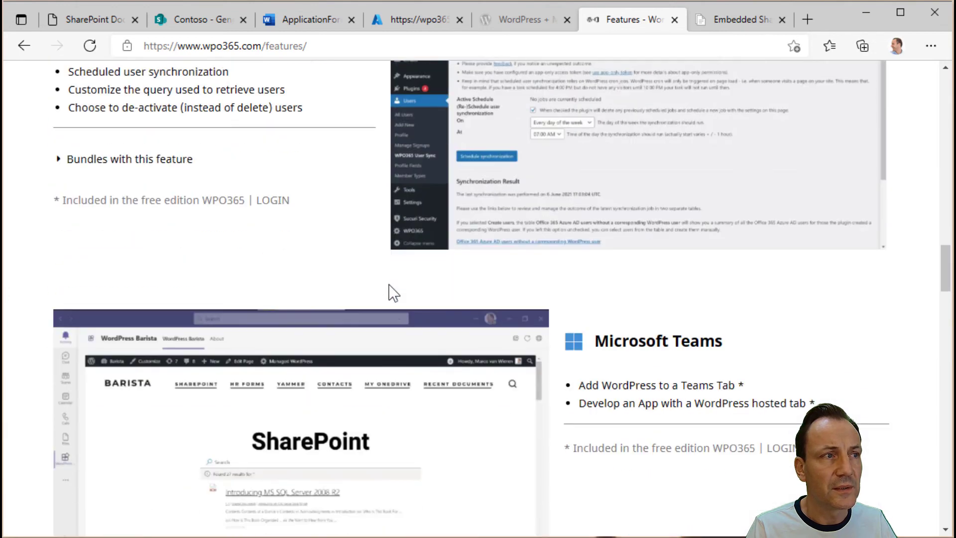
{"action": "scroll", "coordinate": [394, 293], "scroll_direction": "down", "scroll_amount": 15}
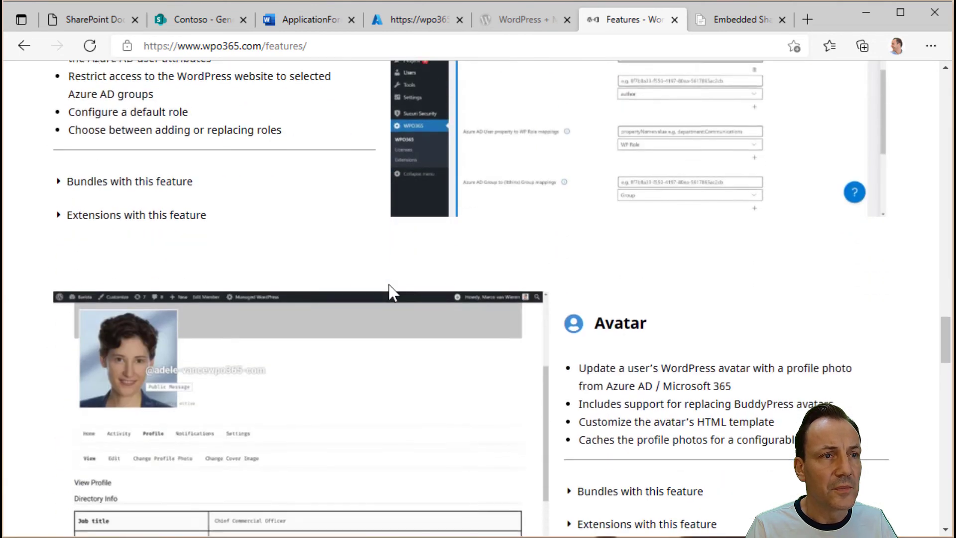
{"action": "scroll", "coordinate": [389, 287], "scroll_direction": "down", "scroll_amount": 2}
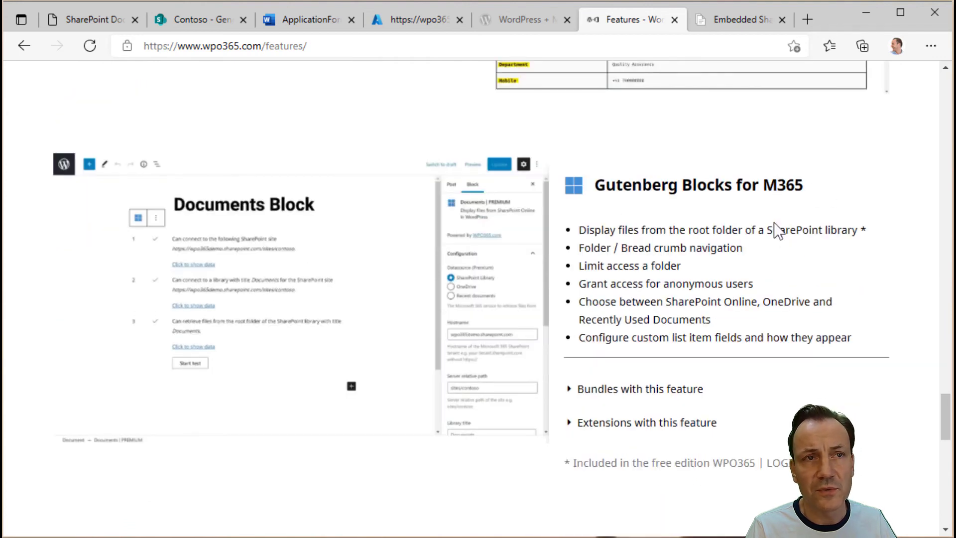
Show the bundles and extensions that include the Gutenberg Blocks for M365 feature.
{"action": "left_click", "coordinate": [609, 398]}
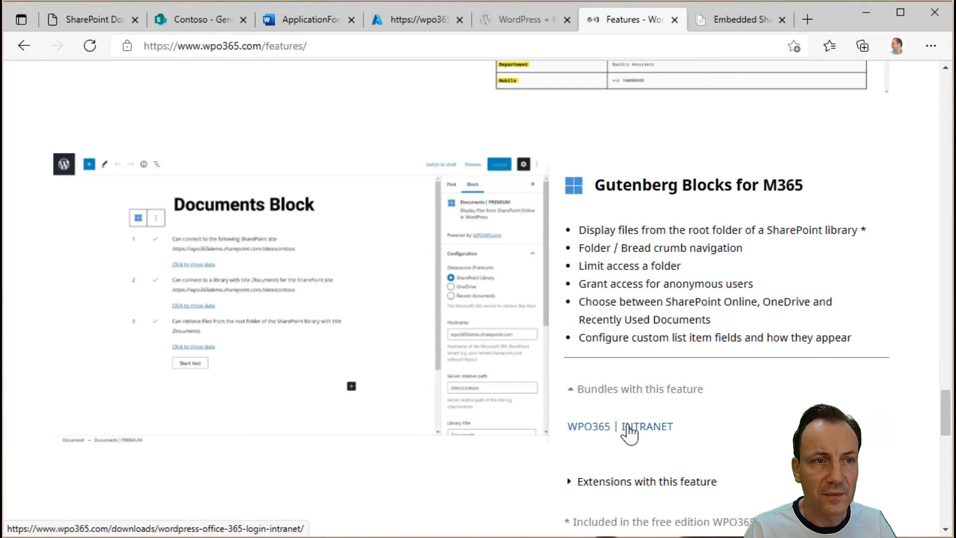
{"action": "scroll", "coordinate": [629, 434], "scroll_direction": "down", "scroll_amount": 1}
{"action": "left_click", "coordinate": [580, 411]}
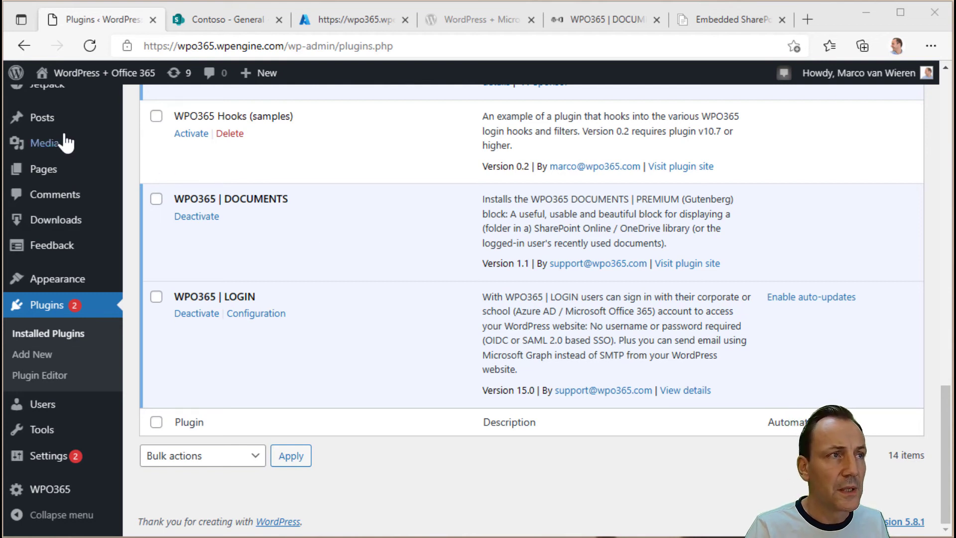
Go to the WordPress posts list and open the SharePoint Documents post for editing.
{"action": "mouse_move", "coordinate": [37, 124]}
{"action": "left_click", "coordinate": [186, 130]}
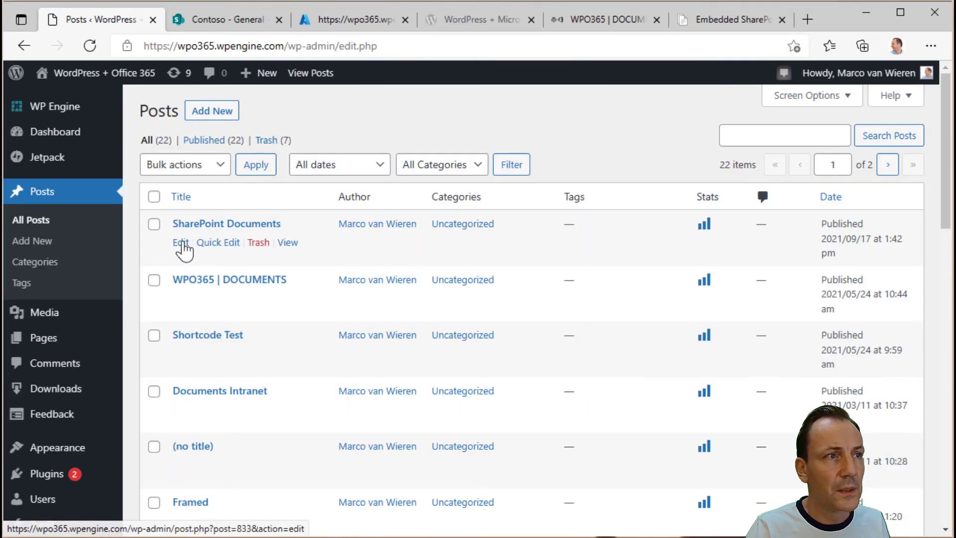
{"action": "left_click", "coordinate": [180, 244]}
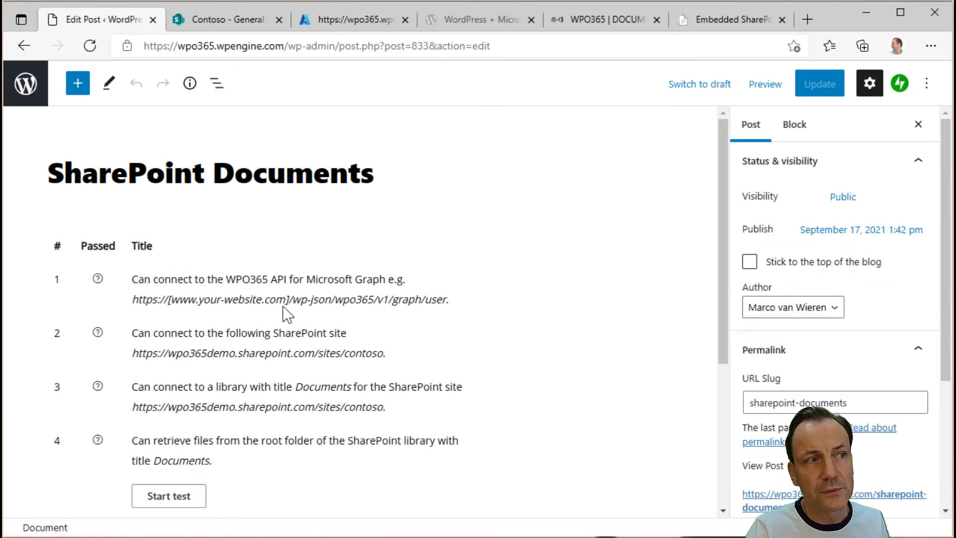
Replace the Documents | BASIC block in the post with a Documents | PREMIUM block and start its connection test.
{"action": "left_click", "coordinate": [284, 306]}
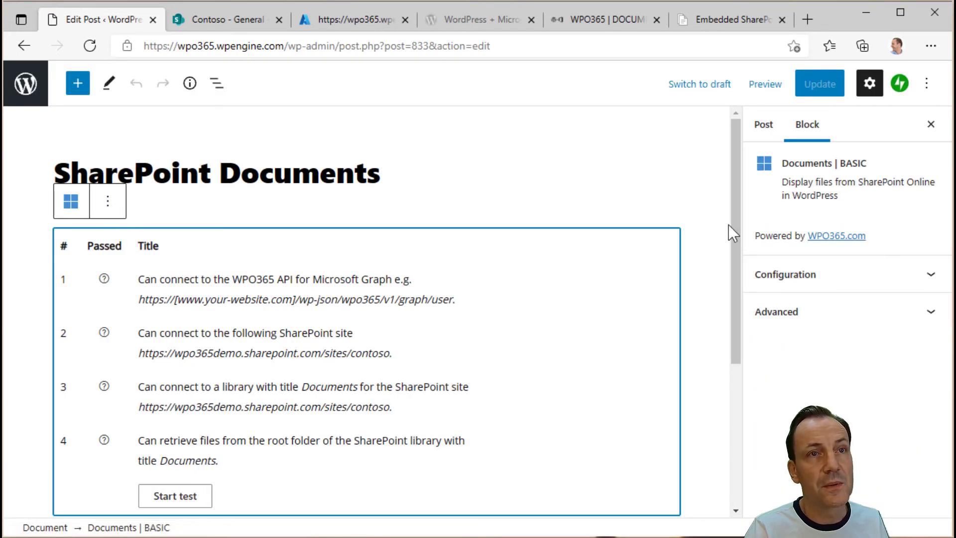
{"action": "left_click", "coordinate": [110, 205]}
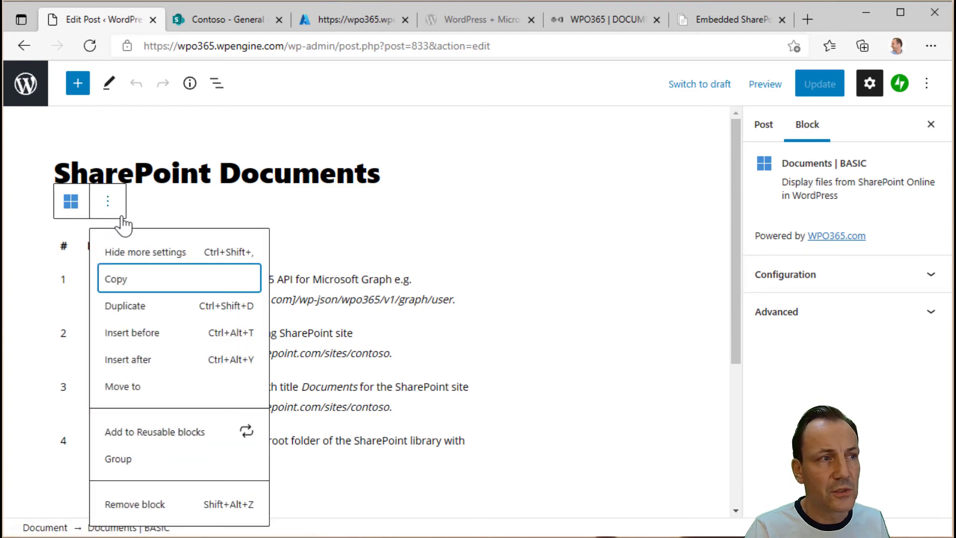
{"action": "left_click", "coordinate": [156, 503]}
{"action": "left_click", "coordinate": [671, 230]}
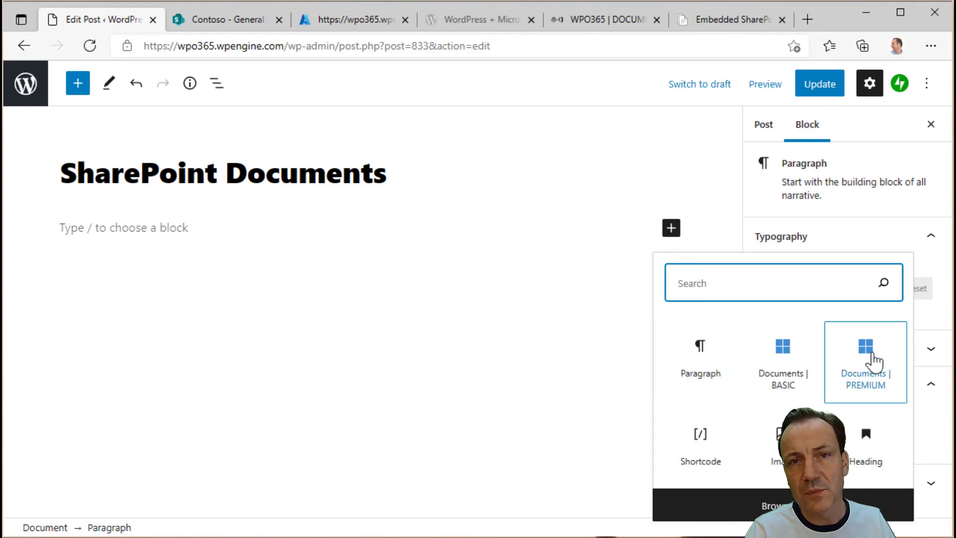
{"action": "left_click", "coordinate": [875, 360]}
{"action": "left_click", "coordinate": [200, 458]}
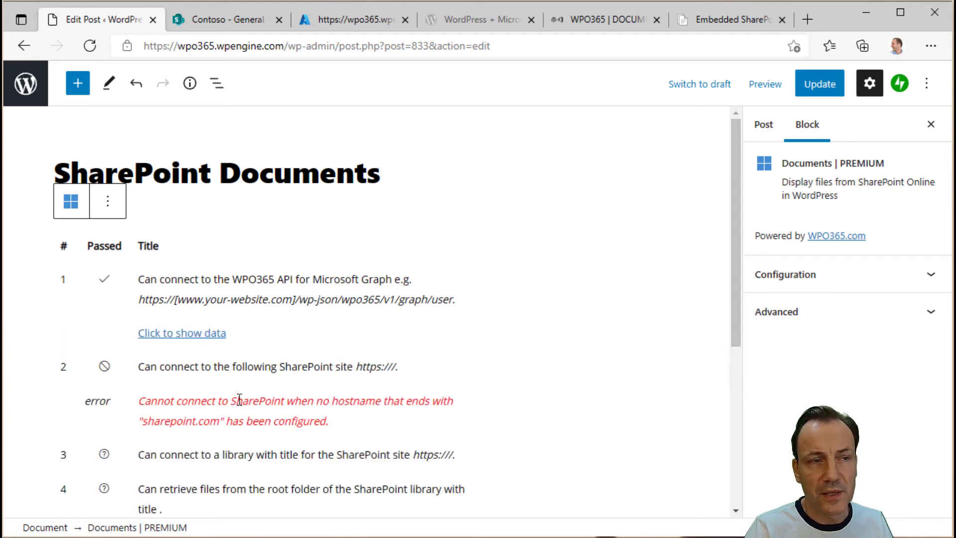
Configure the premium block with hostname wpo365demo.sharepoint.com, server relative path sites/contoso and library title Documents.
{"action": "left_click", "coordinate": [847, 282]}
{"action": "left_click", "coordinate": [804, 291]}
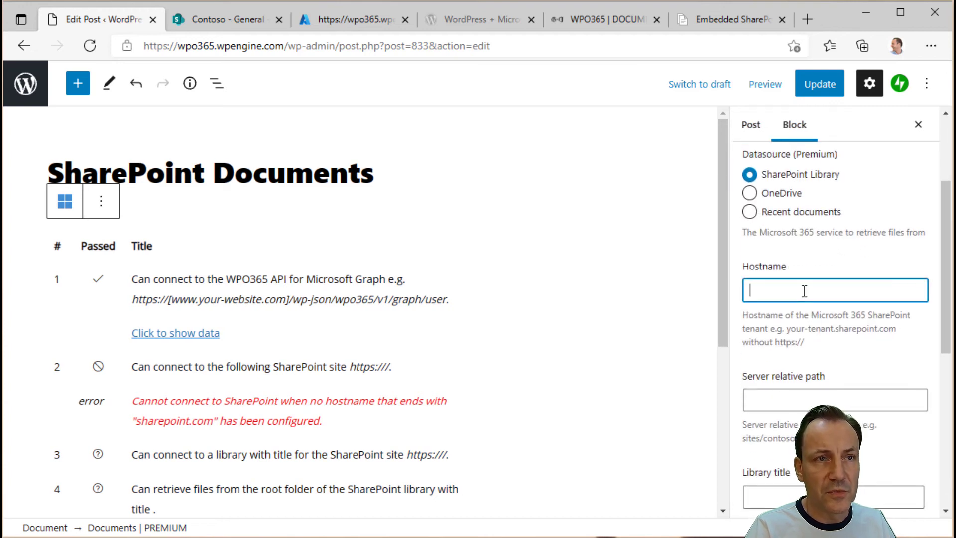
{"action": "type", "text": "wpo"}
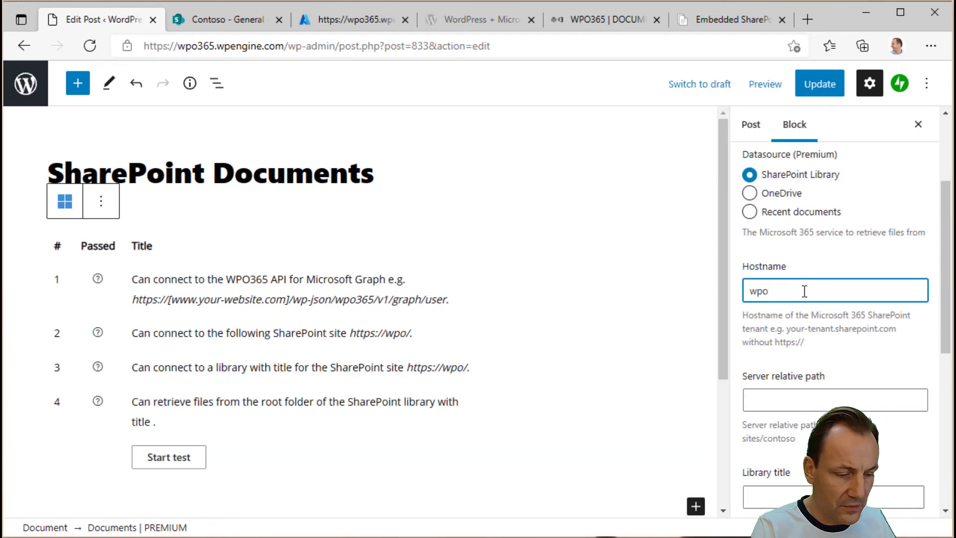
{"action": "type", "text": "365demo"}
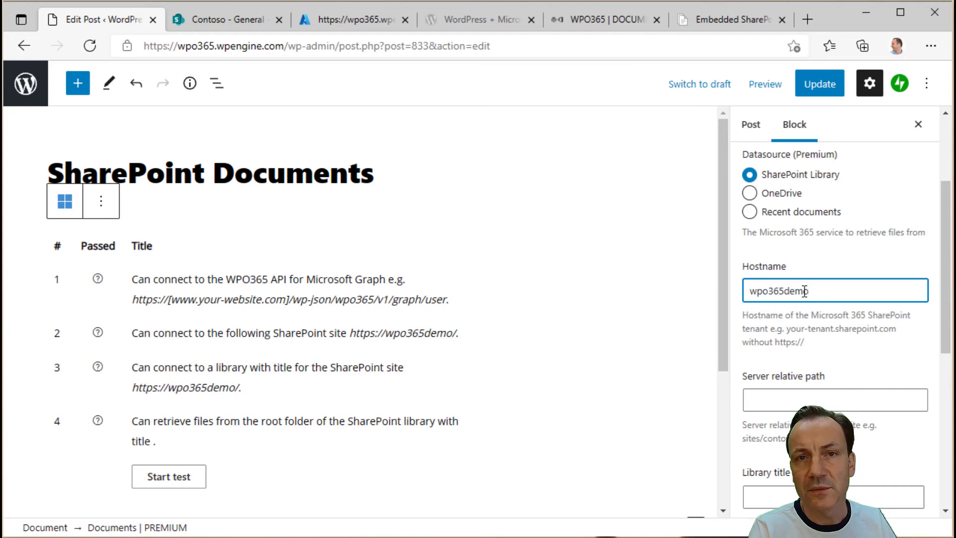
{"action": "type", "text": ".sharepoint.com"}
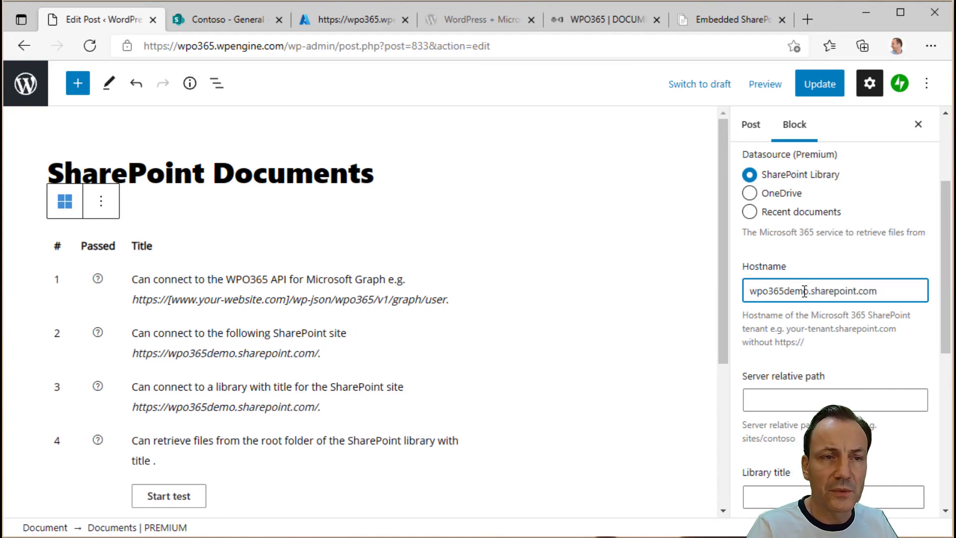
{"action": "left_click", "coordinate": [795, 401]}
{"action": "type", "text": "sites/contoso"}
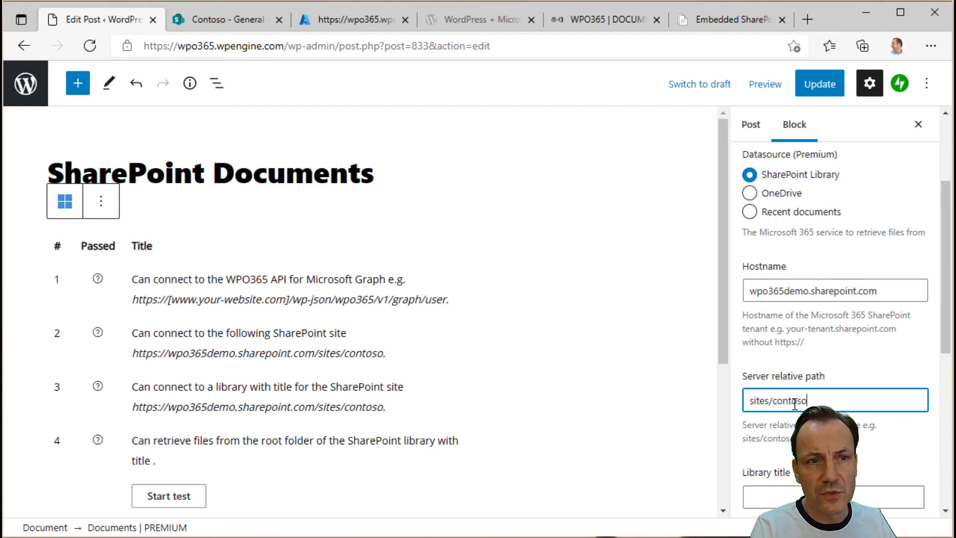
{"action": "left_click", "coordinate": [772, 490]}
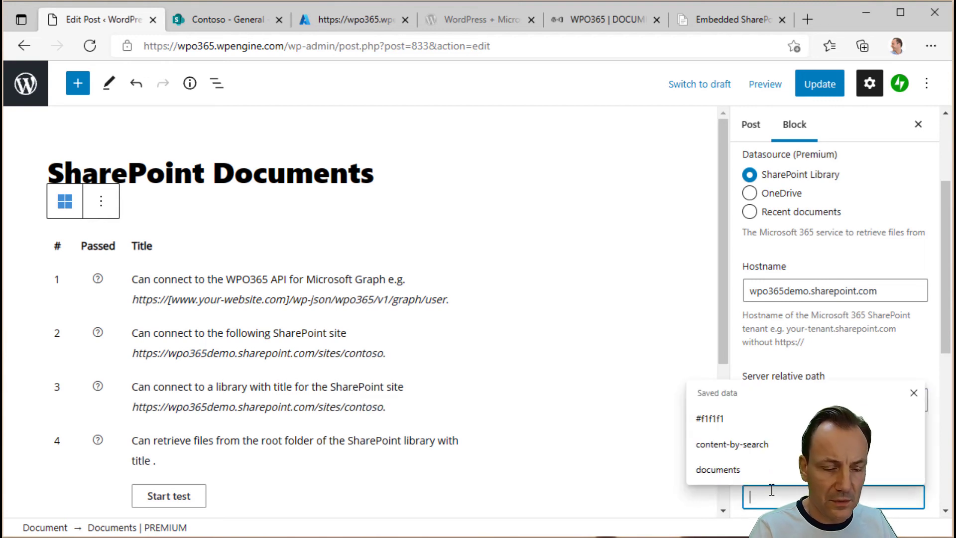
{"action": "type", "text": "Documents"}
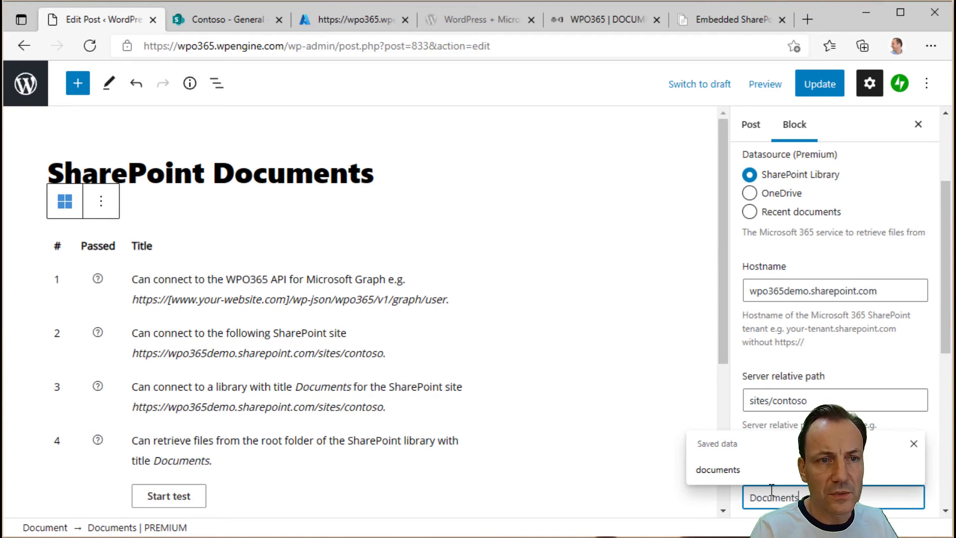
Run the connection test on the configured block, update the post and view the published page.
{"action": "left_click", "coordinate": [183, 497]}
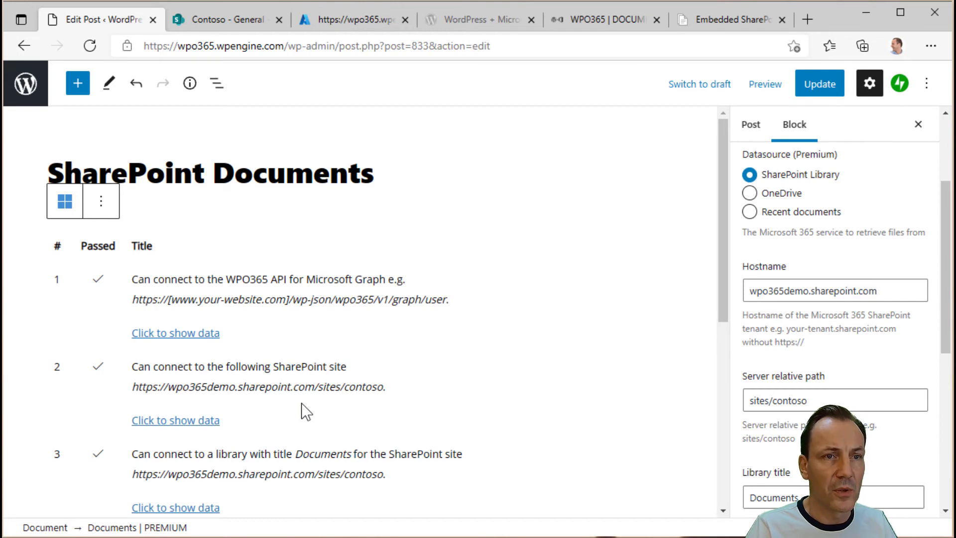
{"action": "left_click", "coordinate": [822, 88]}
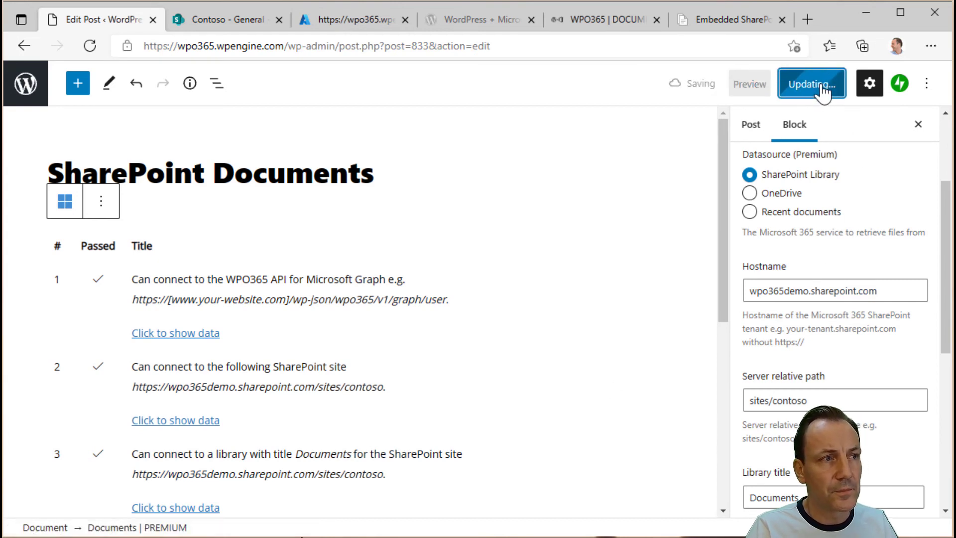
{"action": "left_click", "coordinate": [130, 490]}
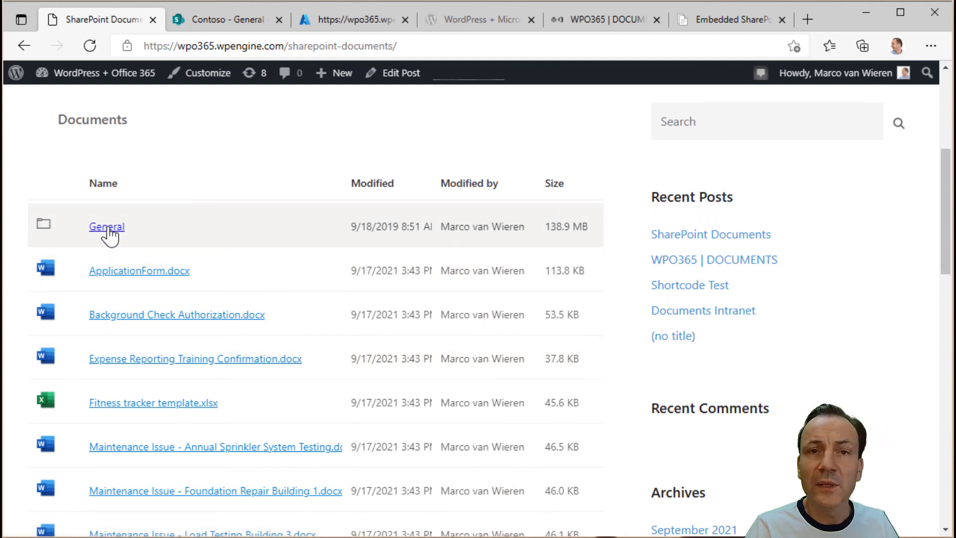
Browse the embedded library through the General folder into HR Forms and go back to General using the breadcrumb.
{"action": "left_click", "coordinate": [107, 227]}
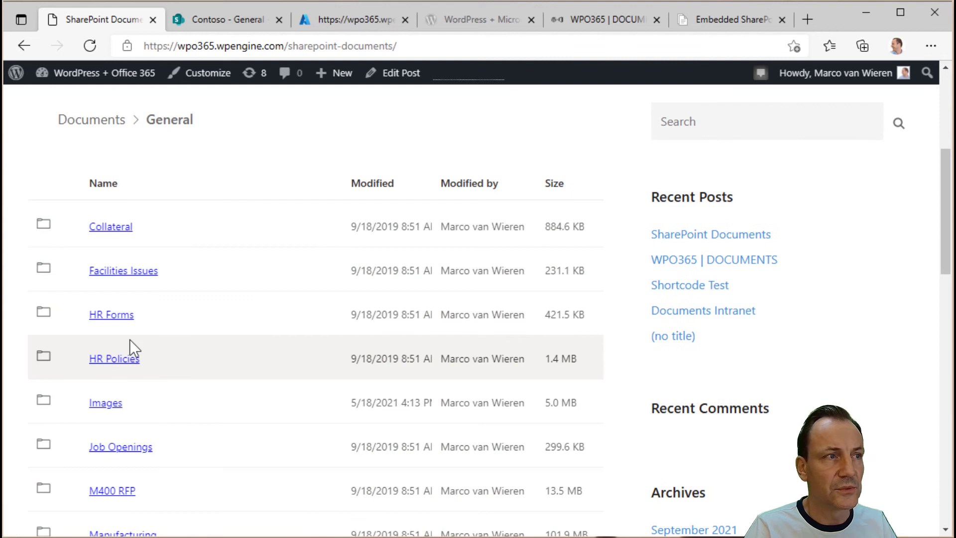
{"action": "left_click", "coordinate": [114, 317]}
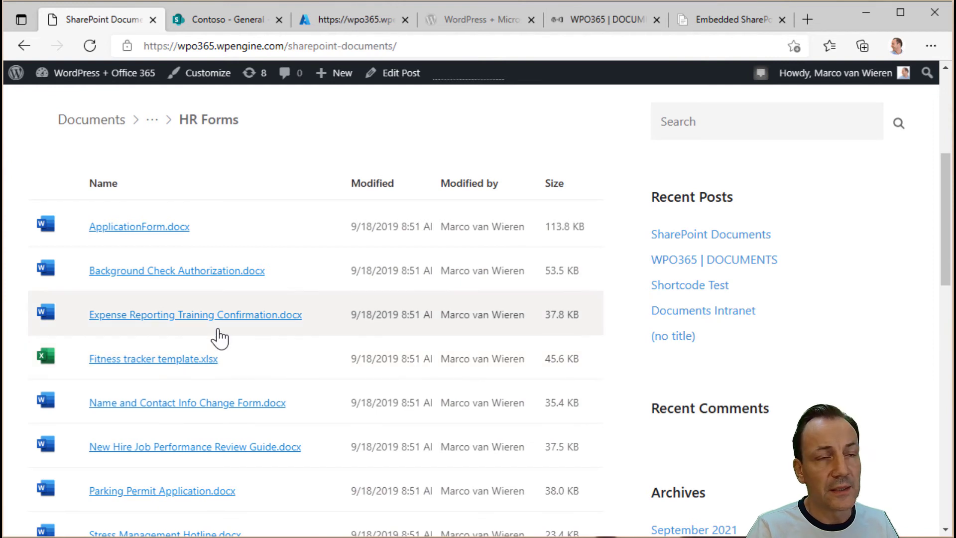
{"action": "left_click", "coordinate": [154, 128]}
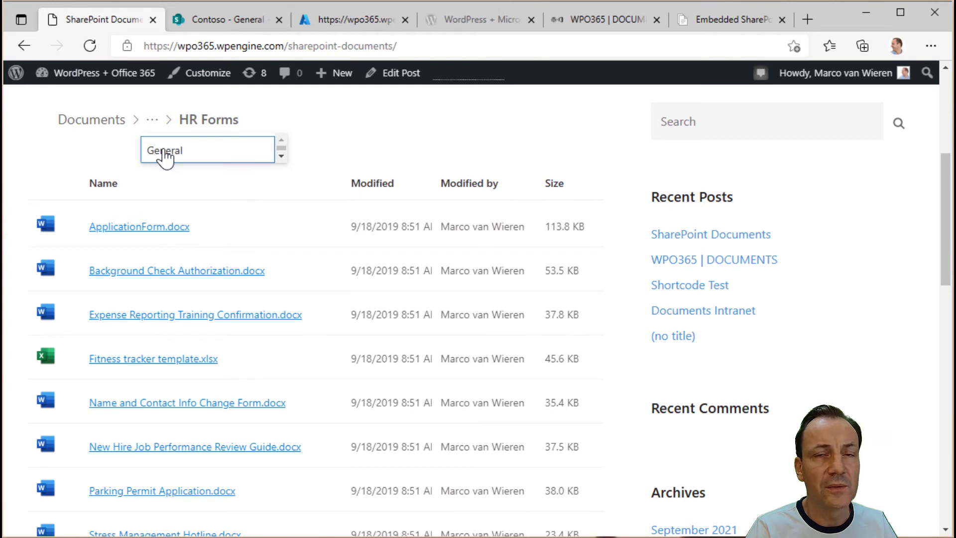
{"action": "left_click", "coordinate": [165, 152]}
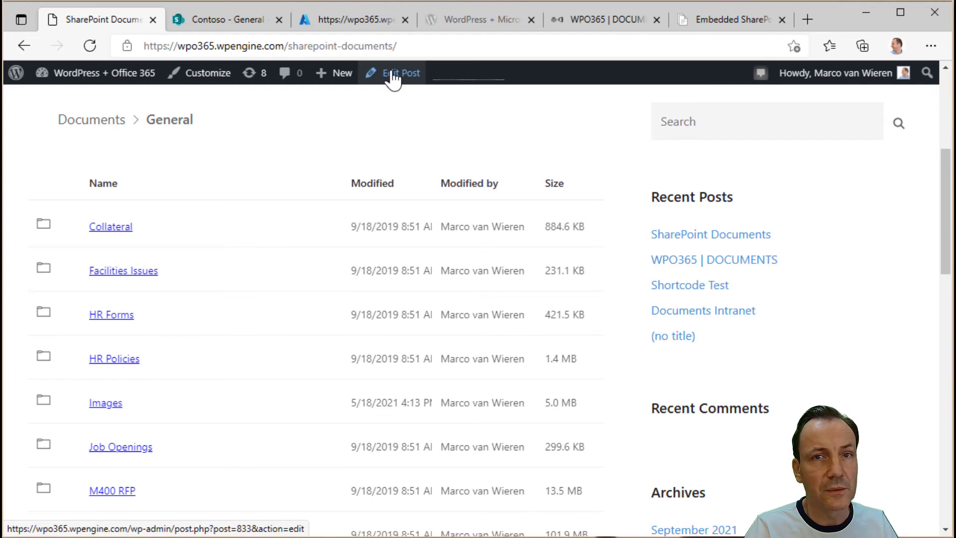
Edit the post and set the premium block's folder to General/HR Forms, checking the path against the Contoso SharePoint library.
{"action": "left_click", "coordinate": [392, 73]}
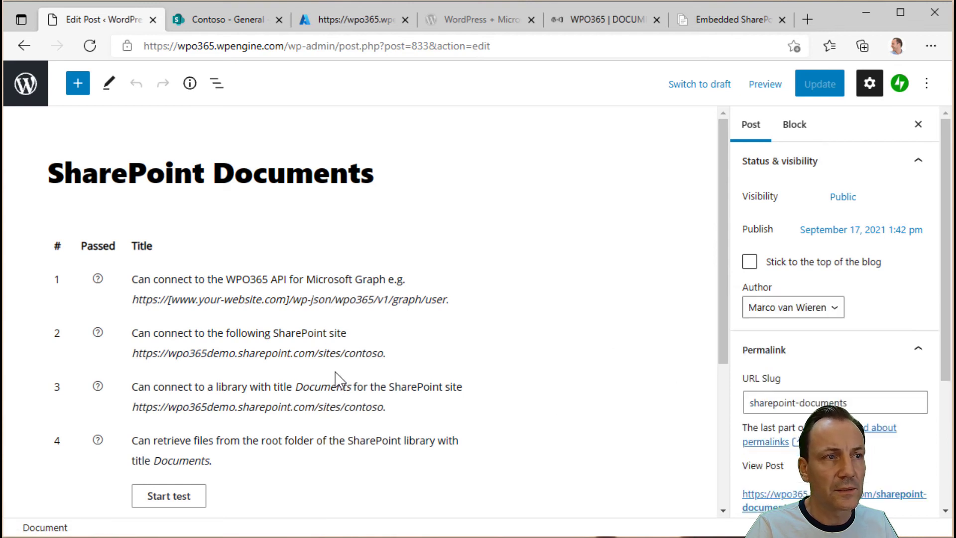
{"action": "left_click", "coordinate": [339, 387]}
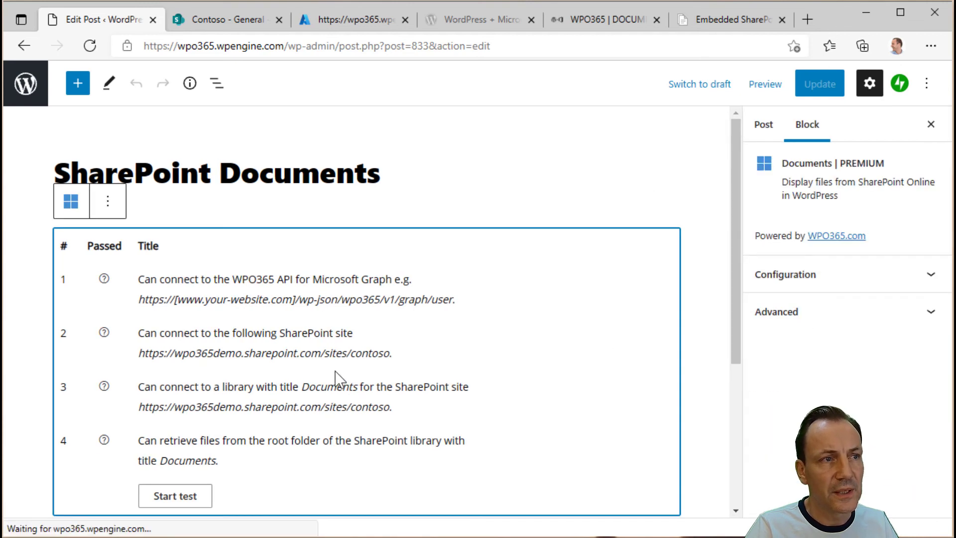
{"action": "left_click", "coordinate": [817, 281]}
{"action": "scroll", "coordinate": [851, 314], "scroll_direction": "down", "scroll_amount": 6}
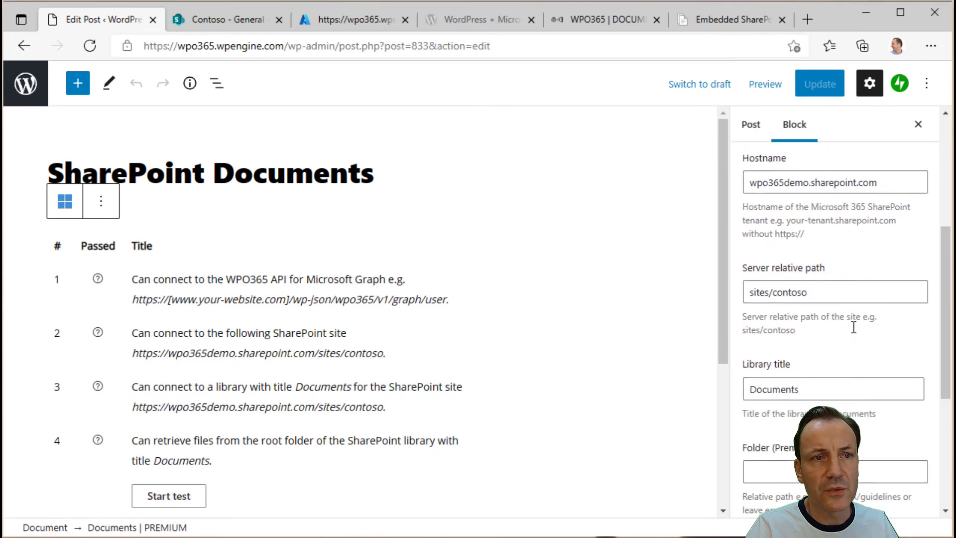
{"action": "left_click", "coordinate": [813, 396]}
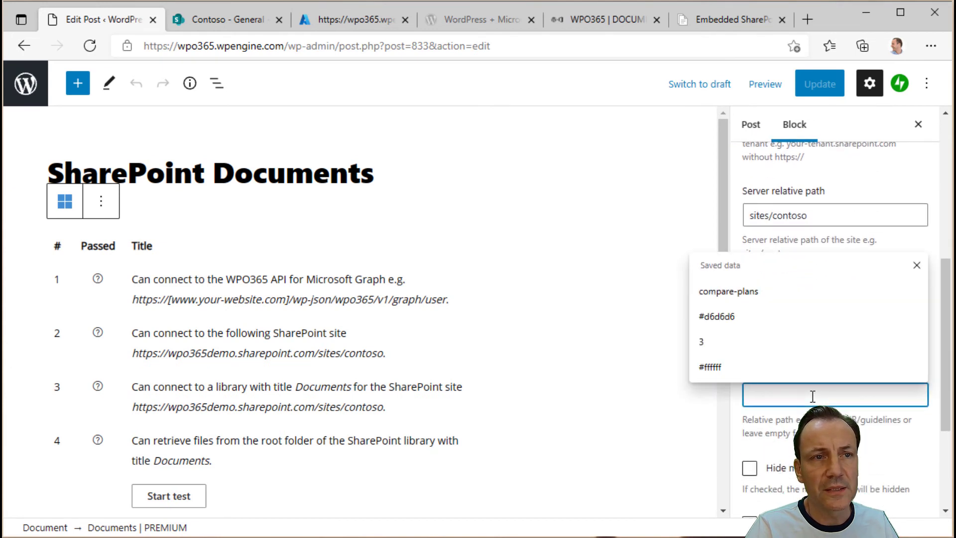
{"action": "type", "text": "Ge"}
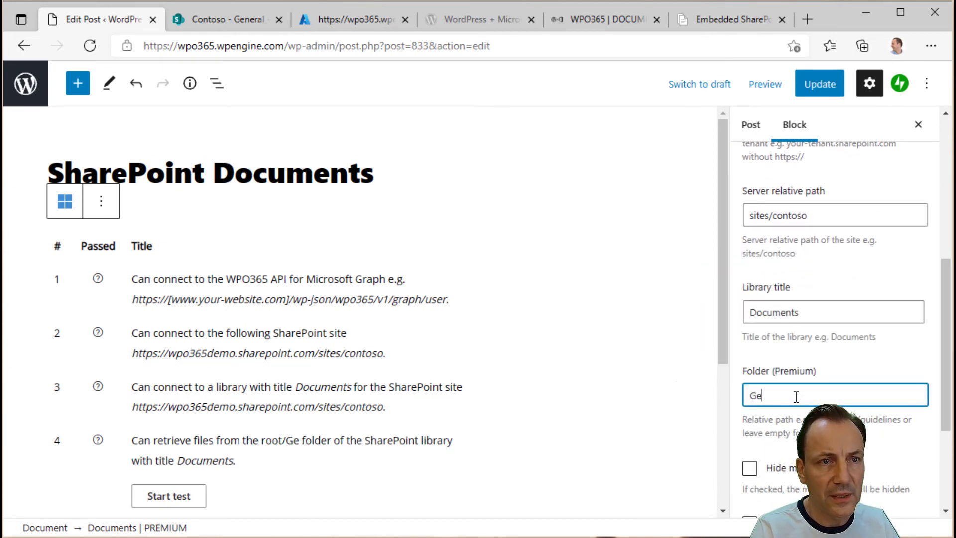
{"action": "type", "text": "neral"}
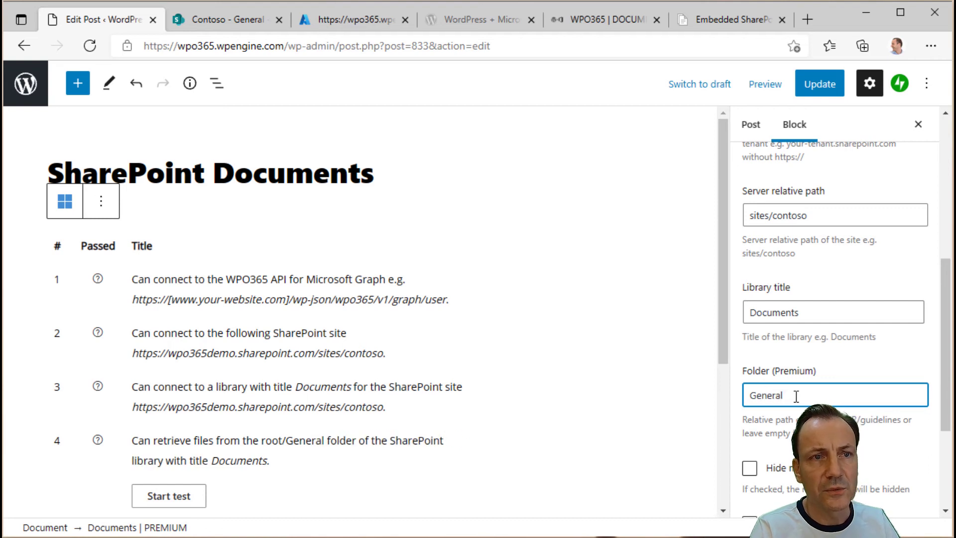
{"action": "type", "text": "/HR Forms"}
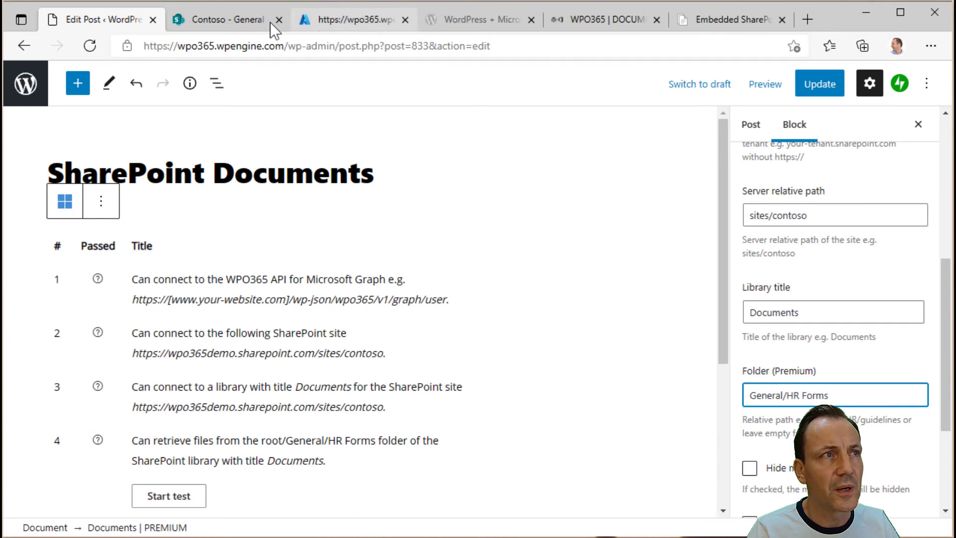
{"action": "left_click", "coordinate": [233, 22]}
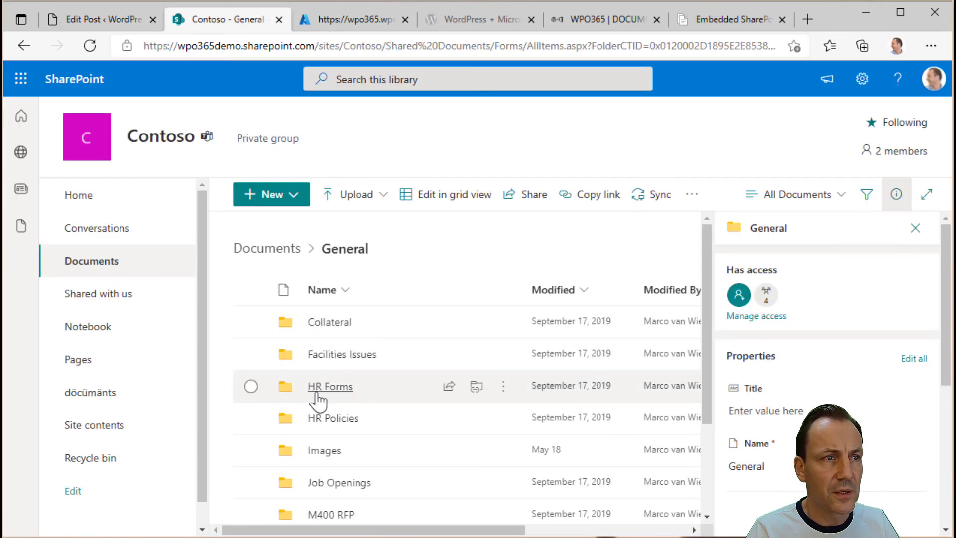
{"action": "left_click", "coordinate": [113, 23]}
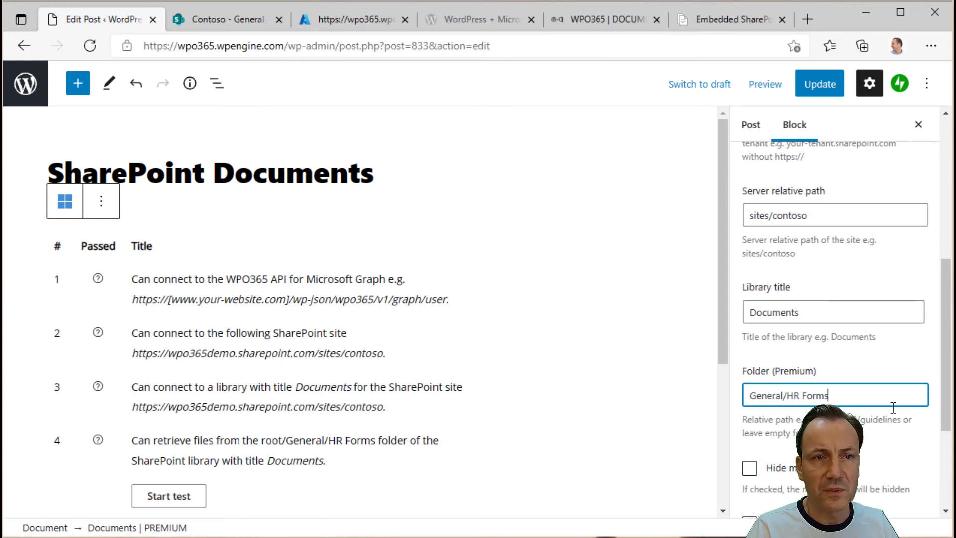
Update the post and review the embedded HR Forms file list on the published page.
{"action": "left_click", "coordinate": [818, 90]}
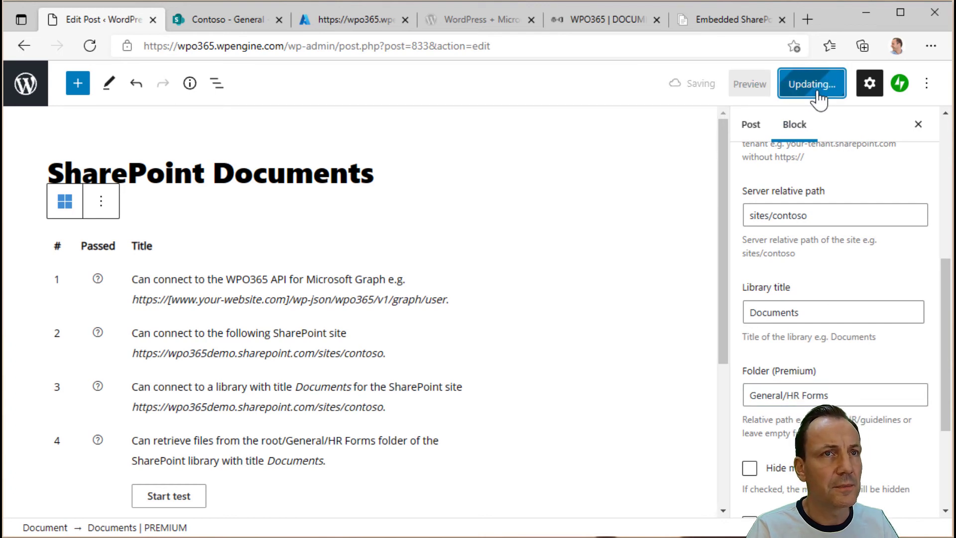
{"action": "left_click", "coordinate": [138, 494]}
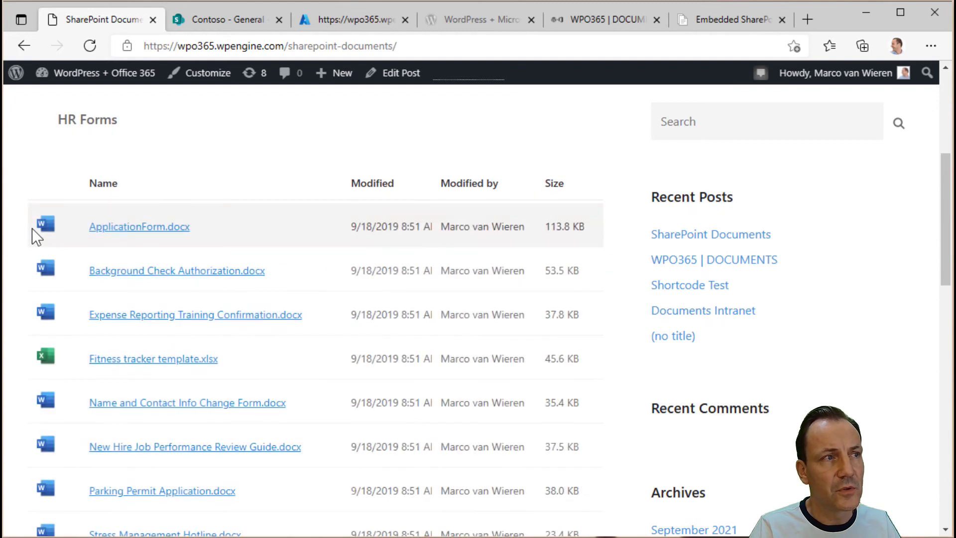
{"action": "scroll", "coordinate": [187, 319], "scroll_direction": "down", "scroll_amount": 6}
{"action": "scroll", "coordinate": [189, 359], "scroll_direction": "up", "scroll_amount": 3}
{"action": "scroll", "coordinate": [187, 351], "scroll_direction": "up", "scroll_amount": 5}
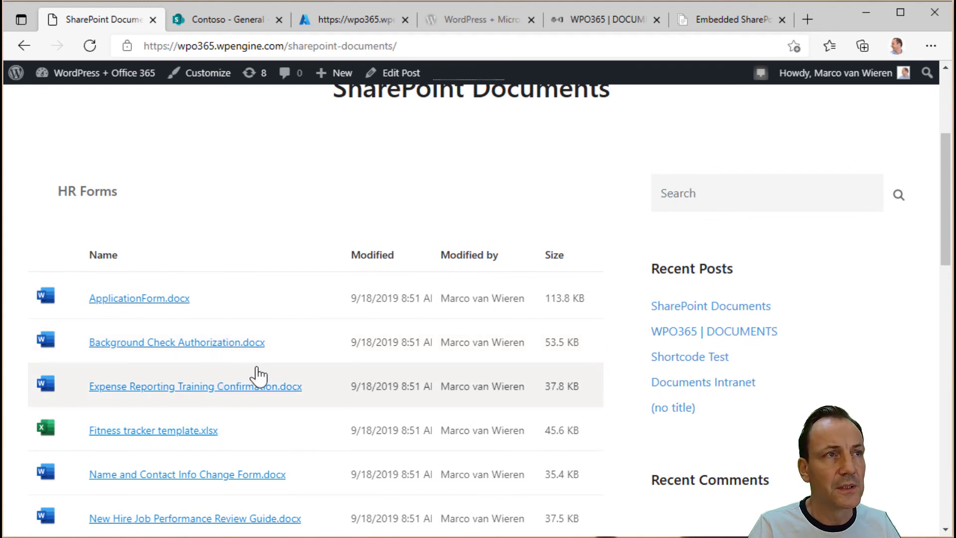
Reopen the post for editing and allow anonymous users in the Documents | PREMIUM block's configuration.
{"action": "left_click", "coordinate": [403, 79]}
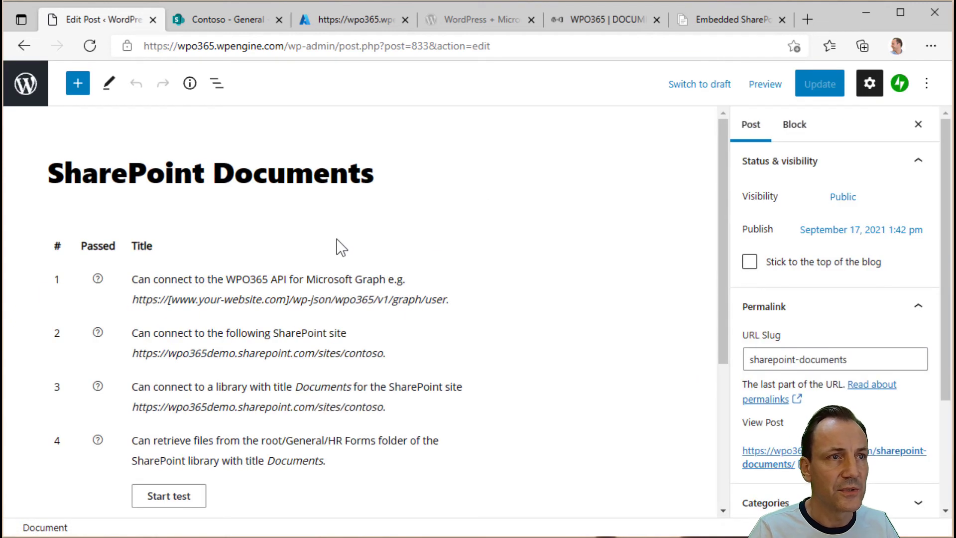
{"action": "left_click", "coordinate": [318, 321]}
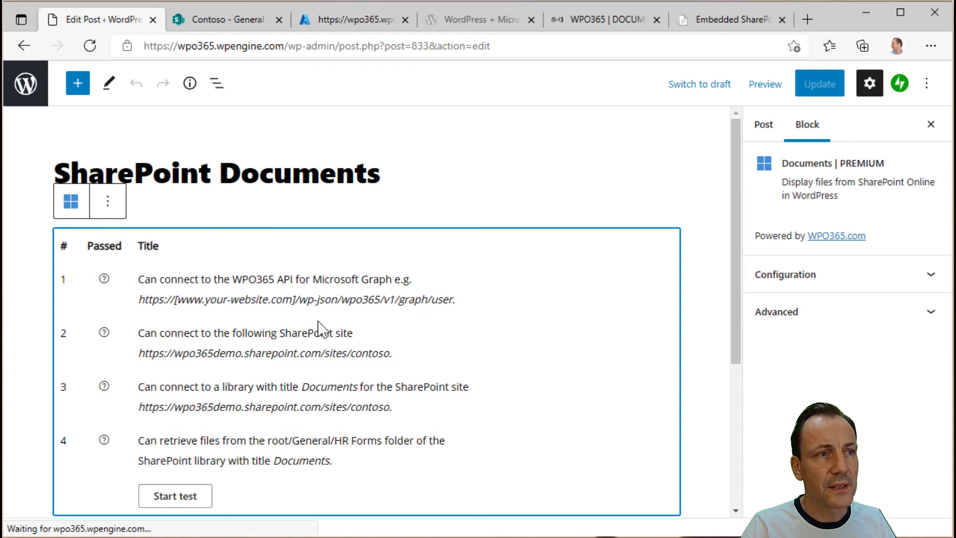
{"action": "left_click", "coordinate": [865, 288]}
{"action": "scroll", "coordinate": [896, 288], "scroll_direction": "down", "scroll_amount": 2}
{"action": "left_click_drag", "start_coordinate": [945, 305], "coordinate": [946, 453]}
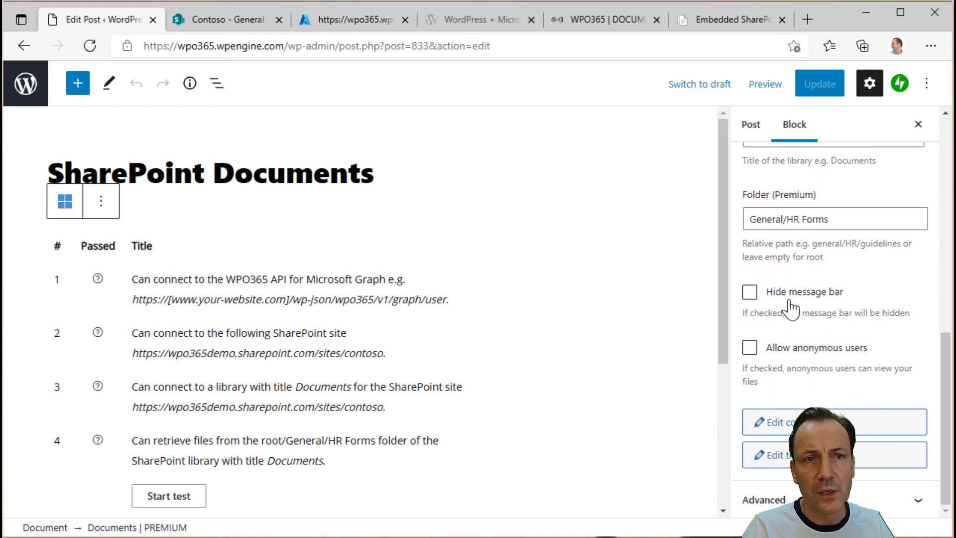
{"action": "left_click", "coordinate": [750, 347]}
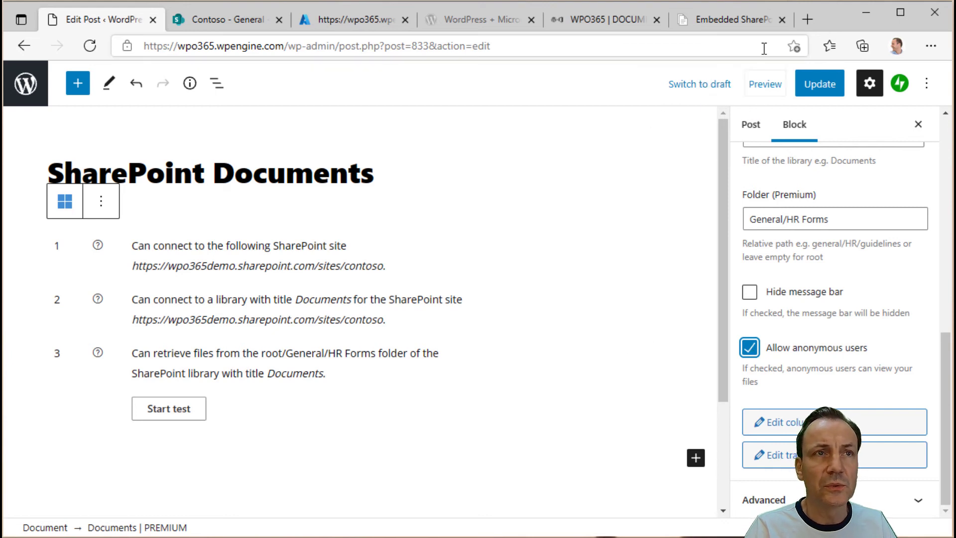
Read the documentation's app registration instructions for the "Allow anonymous users" scenario, including the Sites.Selected application permission.
{"action": "left_click", "coordinate": [736, 19]}
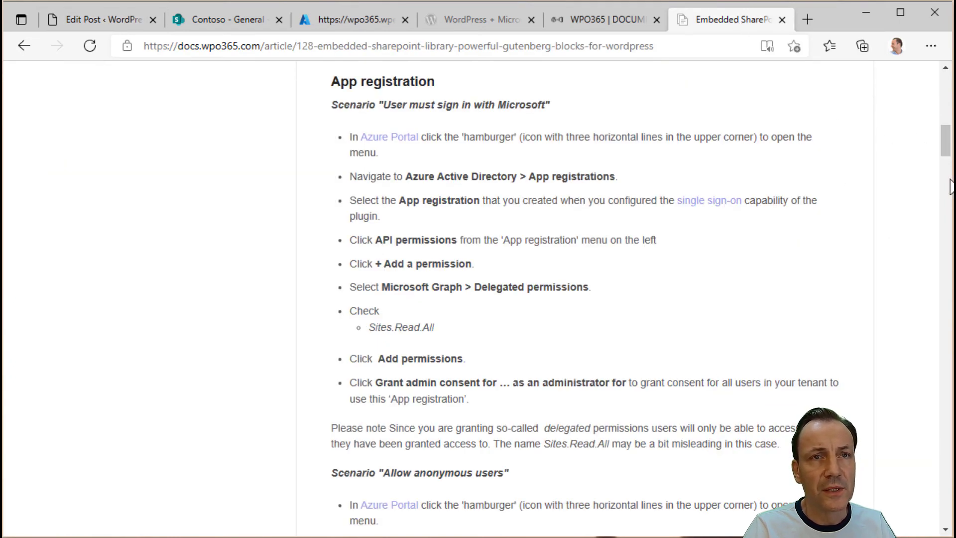
{"action": "scroll", "coordinate": [946, 147], "scroll_direction": "down", "scroll_amount": 2}
{"action": "mouse_move", "coordinate": [946, 154]}
{"action": "left_mouse_down"}
{"action": "mouse_move", "coordinate": [947, 196]}
{"action": "mouse_move", "coordinate": [947, 170]}
{"action": "left_mouse_up"}
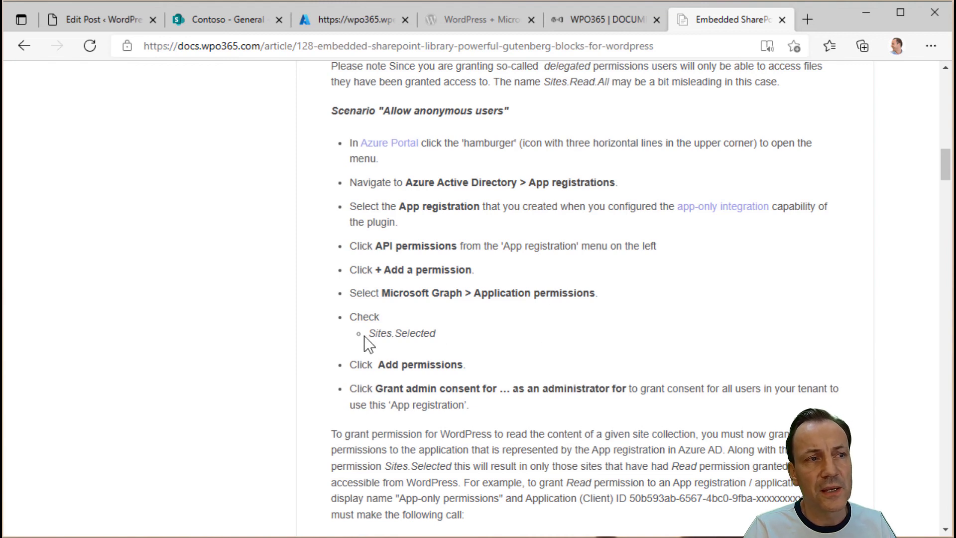
{"action": "left_click_drag", "start_coordinate": [369, 334], "coordinate": [438, 333]}
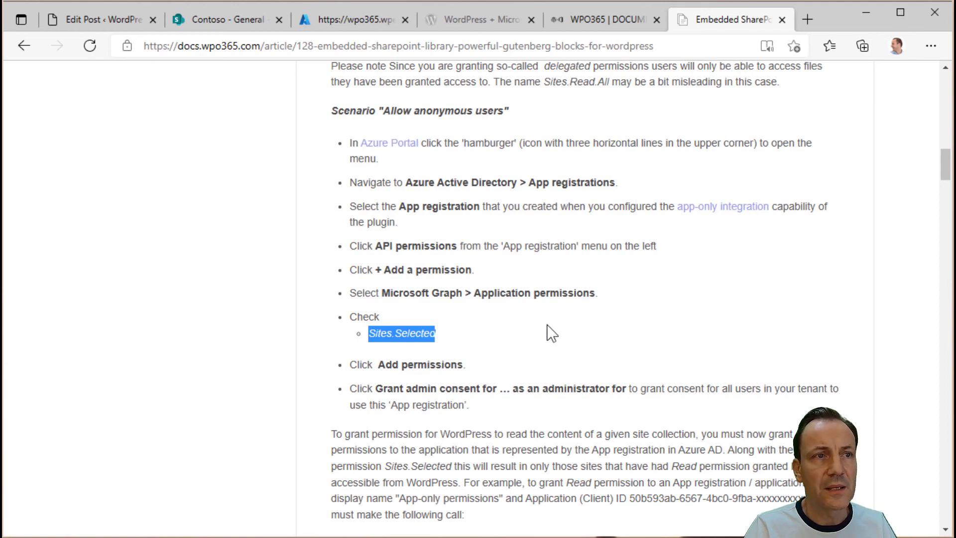
{"action": "double_click", "coordinate": [511, 298]}
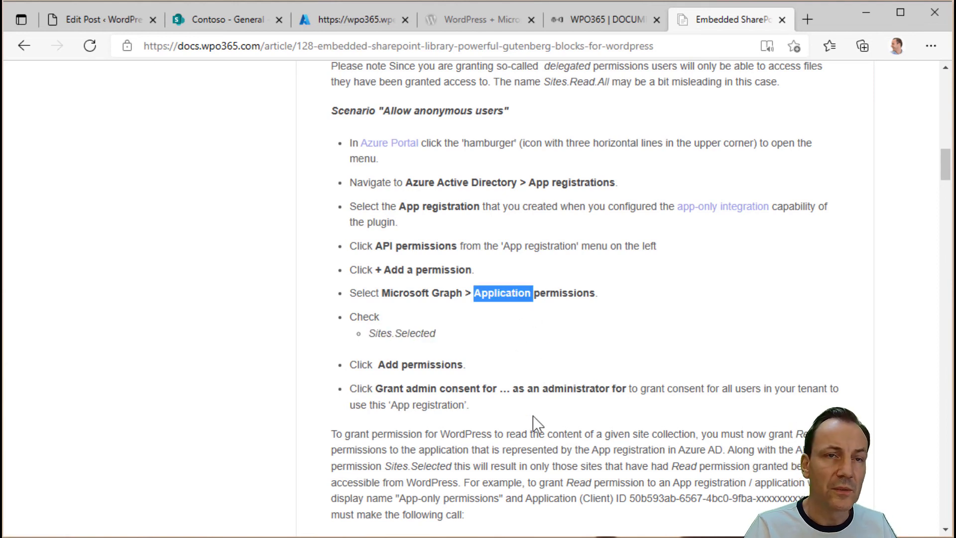
{"action": "left_click", "coordinate": [448, 329]}
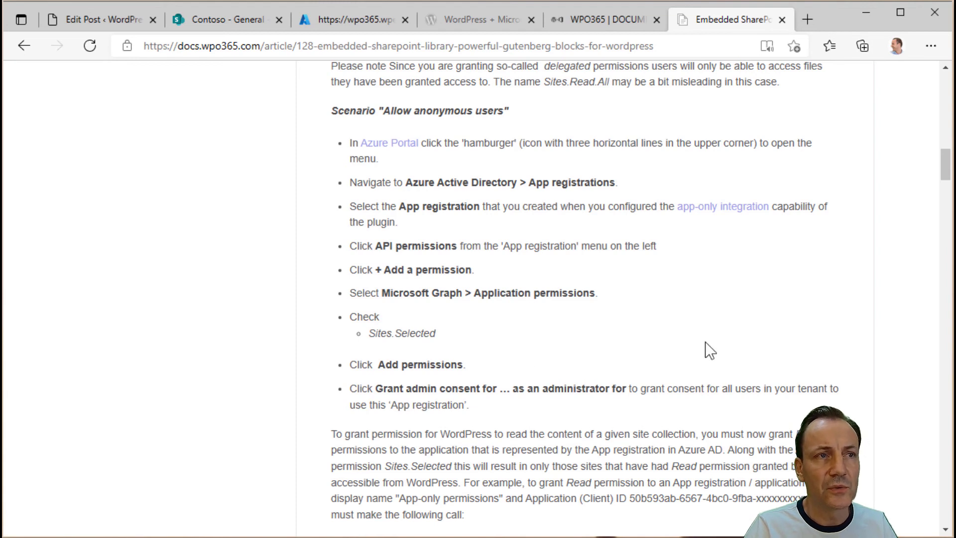
Examine the documentation's Microsoft Graph calls and Graph Explorer examples for granting Read permission on a SharePoint site.
{"action": "scroll", "coordinate": [599, 354], "scroll_direction": "down", "scroll_amount": 4}
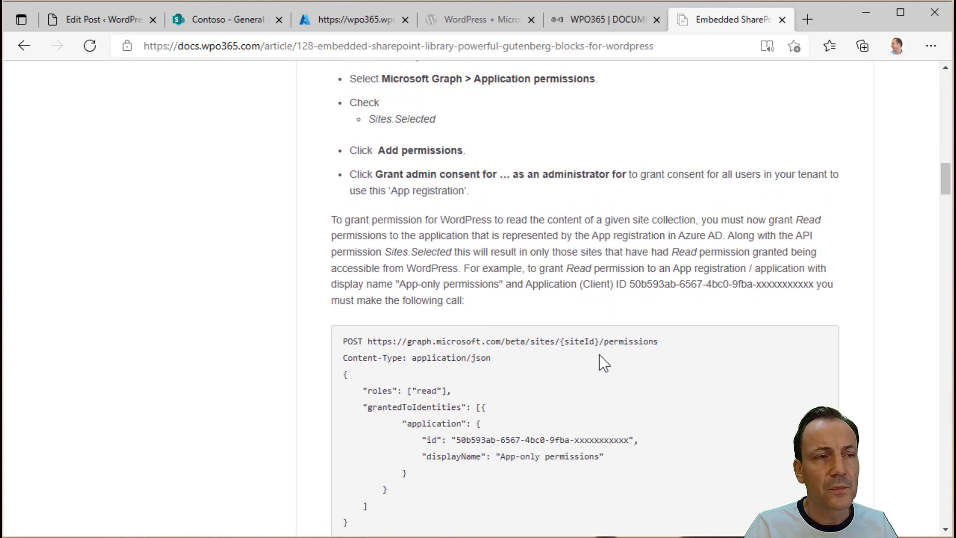
{"action": "scroll", "coordinate": [599, 354], "scroll_direction": "down", "scroll_amount": 3}
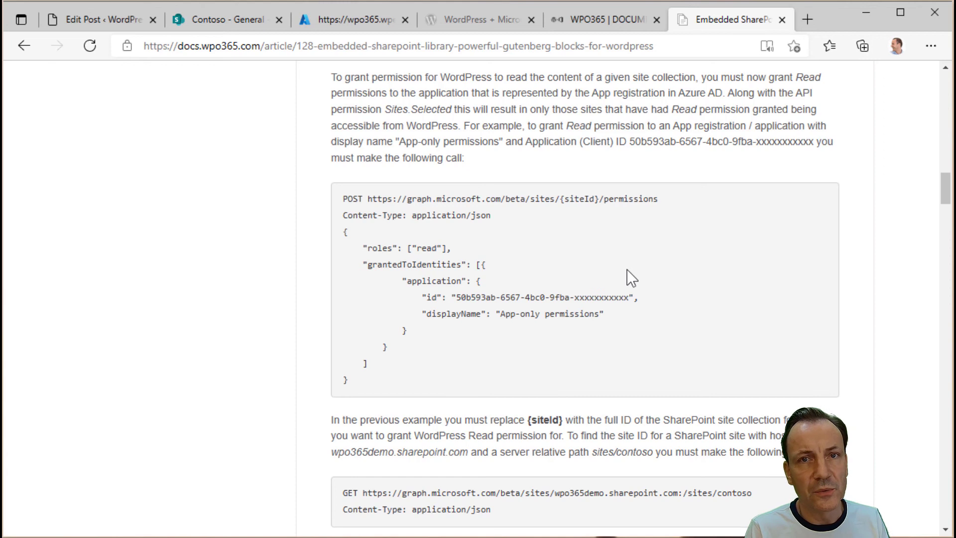
{"action": "scroll", "coordinate": [661, 271], "scroll_direction": "down", "scroll_amount": 5}
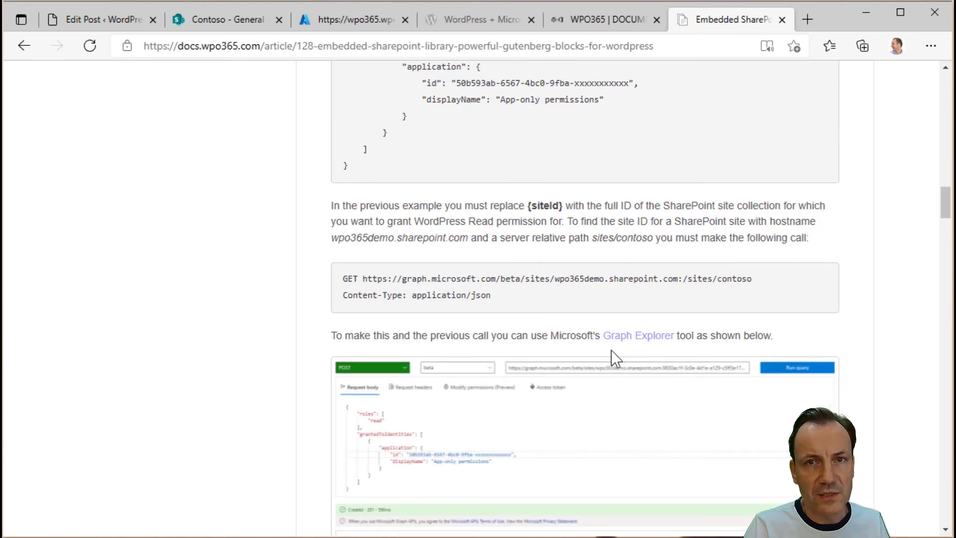
{"action": "scroll", "coordinate": [612, 351], "scroll_direction": "down", "scroll_amount": 3}
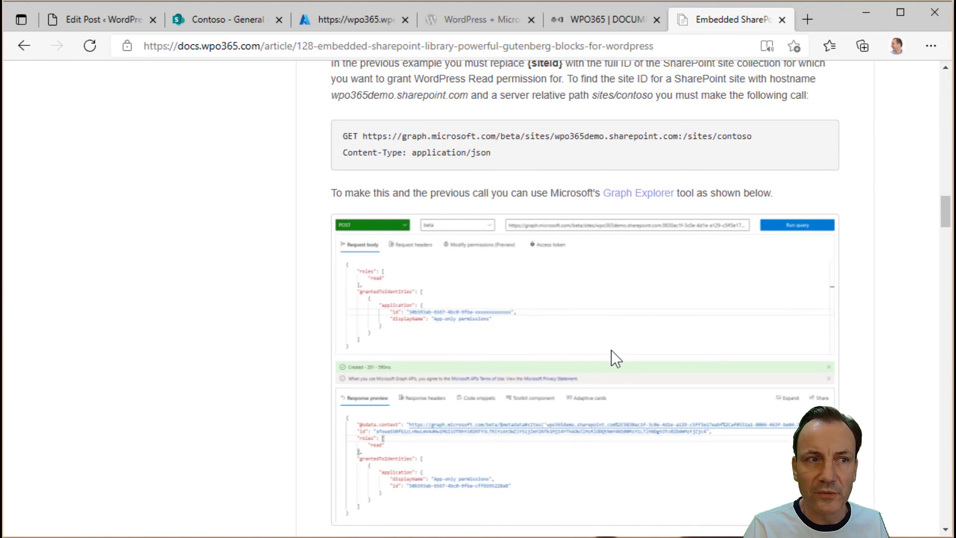
{"action": "scroll", "coordinate": [611, 350], "scroll_direction": "down", "scroll_amount": 1}
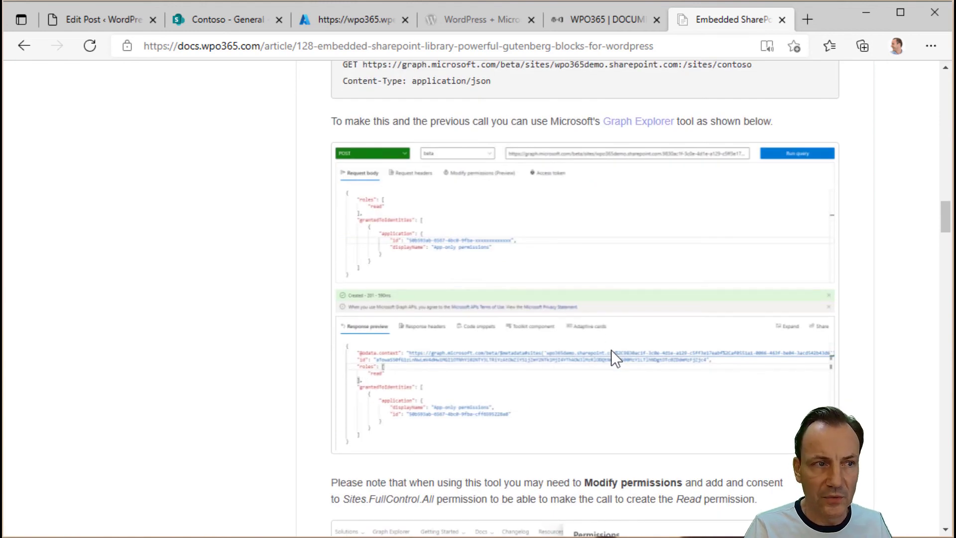
{"action": "scroll", "coordinate": [611, 350], "scroll_direction": "down", "scroll_amount": 1}
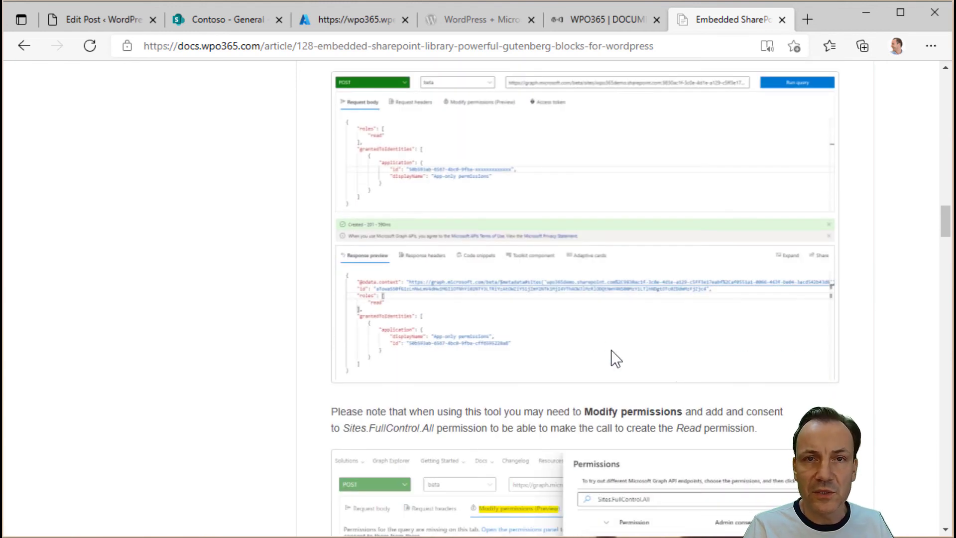
{"action": "scroll", "coordinate": [564, 369], "scroll_direction": "down", "scroll_amount": 1}
{"action": "scroll", "coordinate": [563, 369], "scroll_direction": "down", "scroll_amount": 1}
{"action": "scroll", "coordinate": [563, 369], "scroll_direction": "down", "scroll_amount": 1}
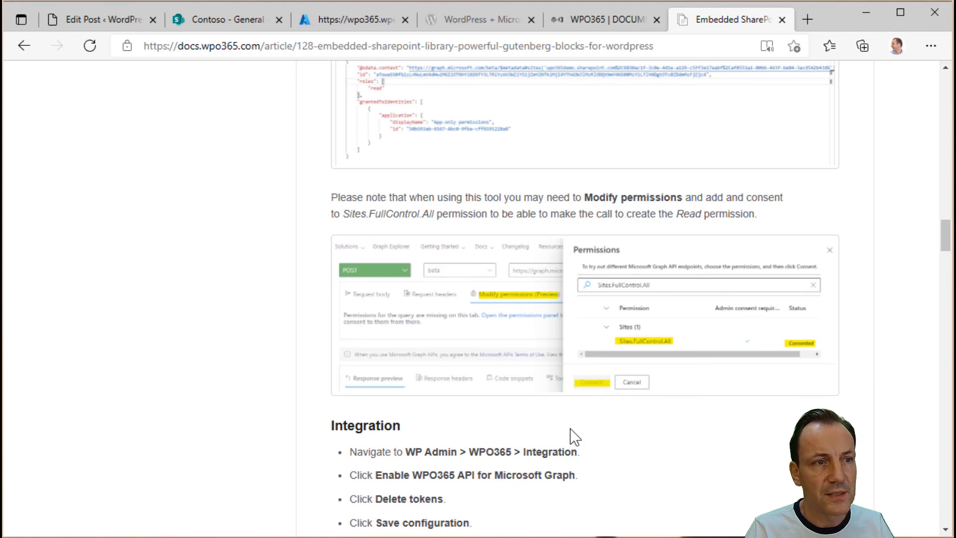
{"action": "scroll", "coordinate": [592, 454], "scroll_direction": "up", "scroll_amount": 2}
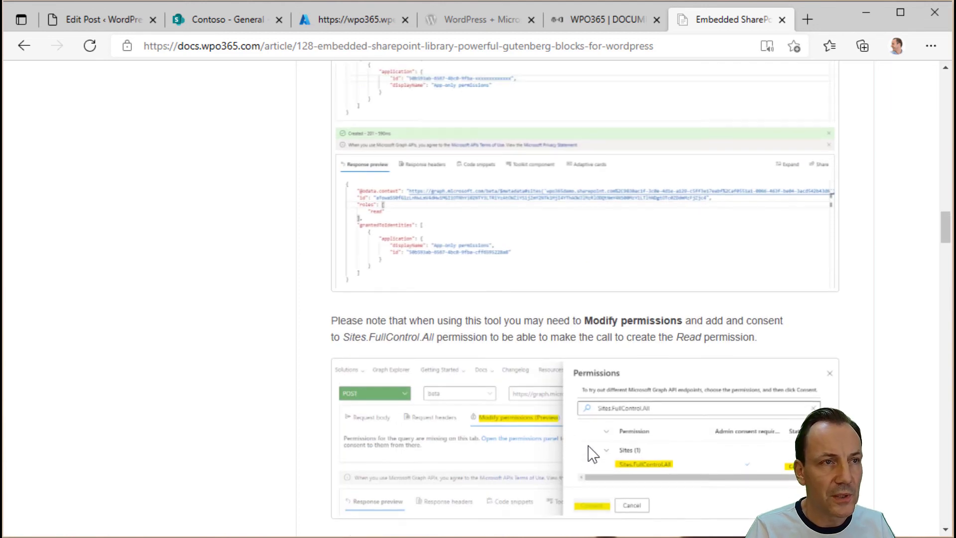
{"action": "scroll", "coordinate": [600, 455], "scroll_direction": "up", "scroll_amount": 3}
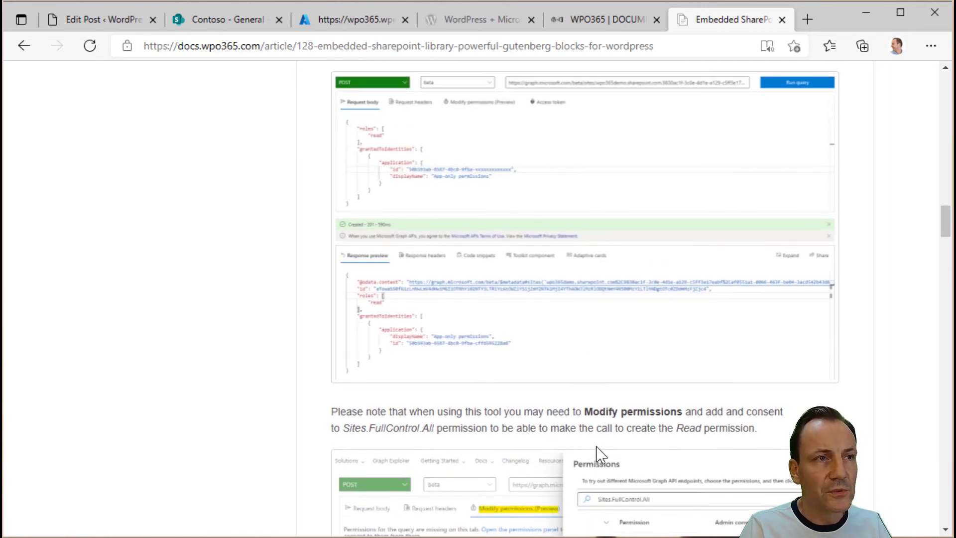
{"action": "scroll", "coordinate": [601, 454], "scroll_direction": "up", "scroll_amount": 2}
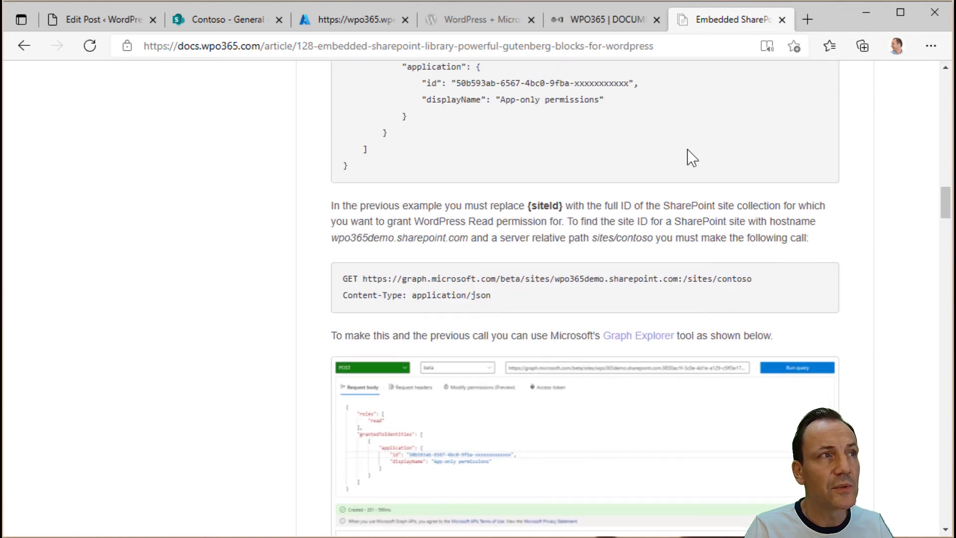
Disallow anonymous users in the post's Documents | PREMIUM block and review the JSON column definitions in its Columns Editor.
{"action": "left_click", "coordinate": [88, 21]}
{"action": "left_click", "coordinate": [749, 347]}
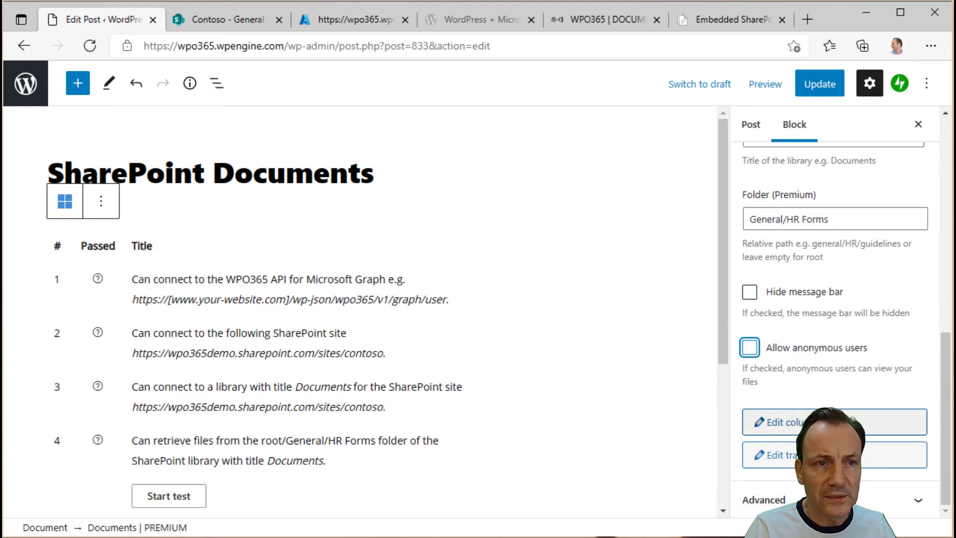
{"action": "left_click", "coordinate": [792, 428]}
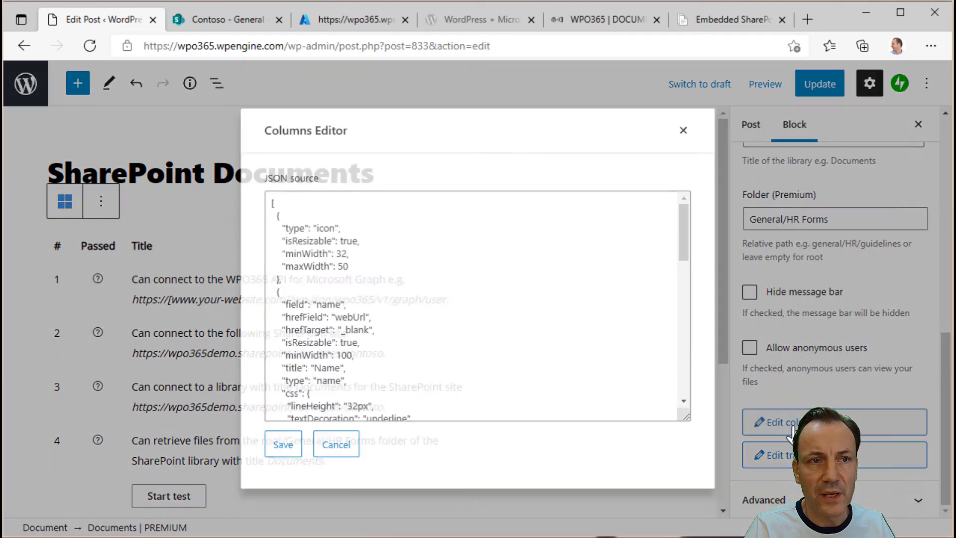
{"action": "left_click_drag", "start_coordinate": [680, 246], "coordinate": [685, 353]}
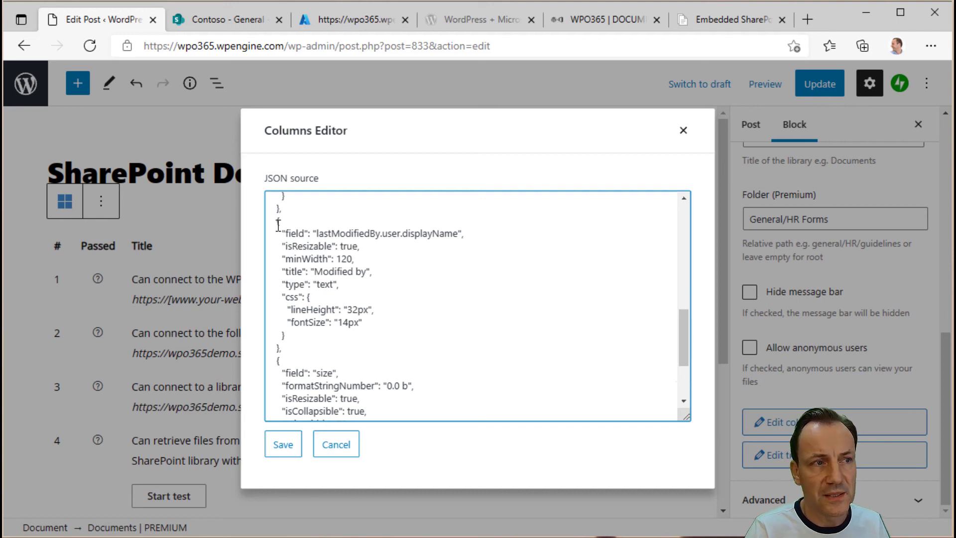
{"action": "scroll", "coordinate": [439, 323], "scroll_direction": "down", "scroll_amount": 3}
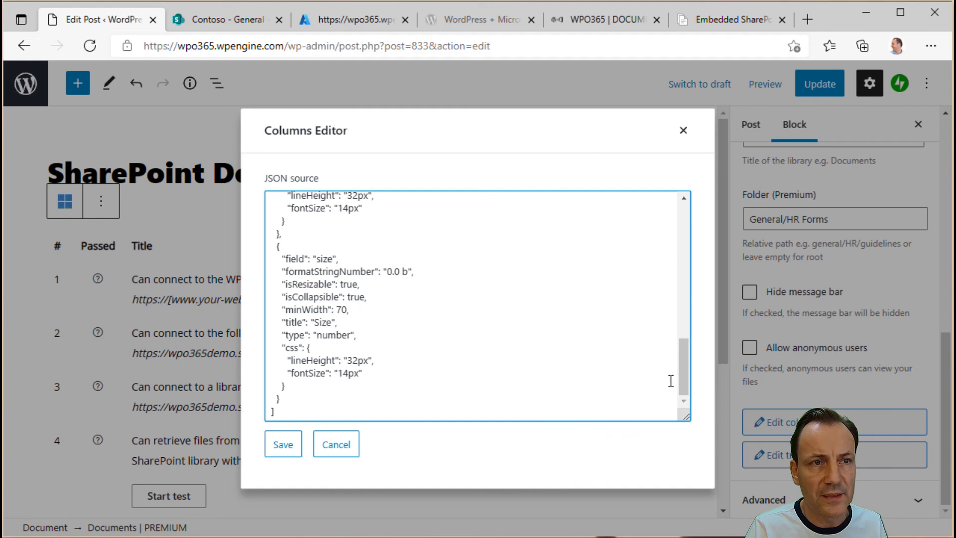
{"action": "left_click_drag", "start_coordinate": [681, 371], "coordinate": [694, 285]}
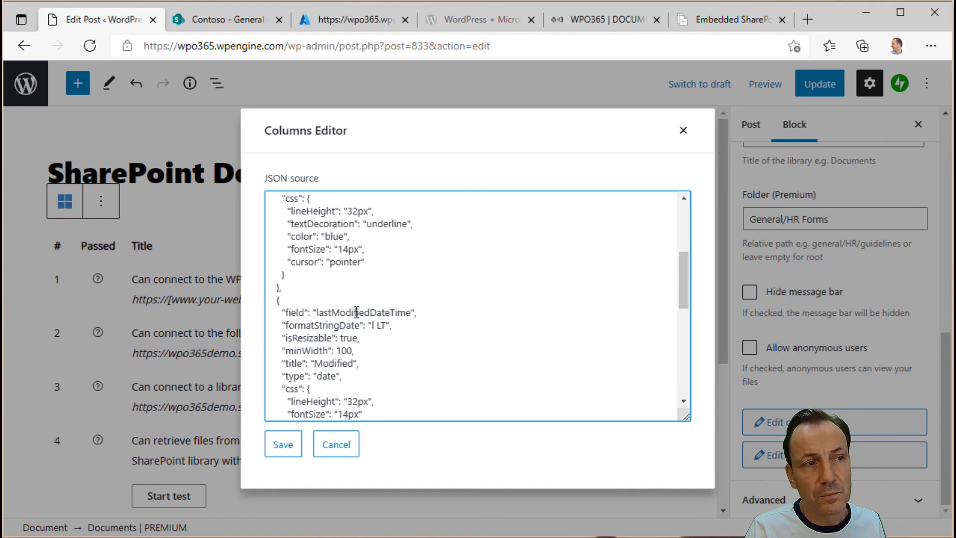
{"action": "scroll", "coordinate": [303, 330], "scroll_direction": "down", "scroll_amount": 2}
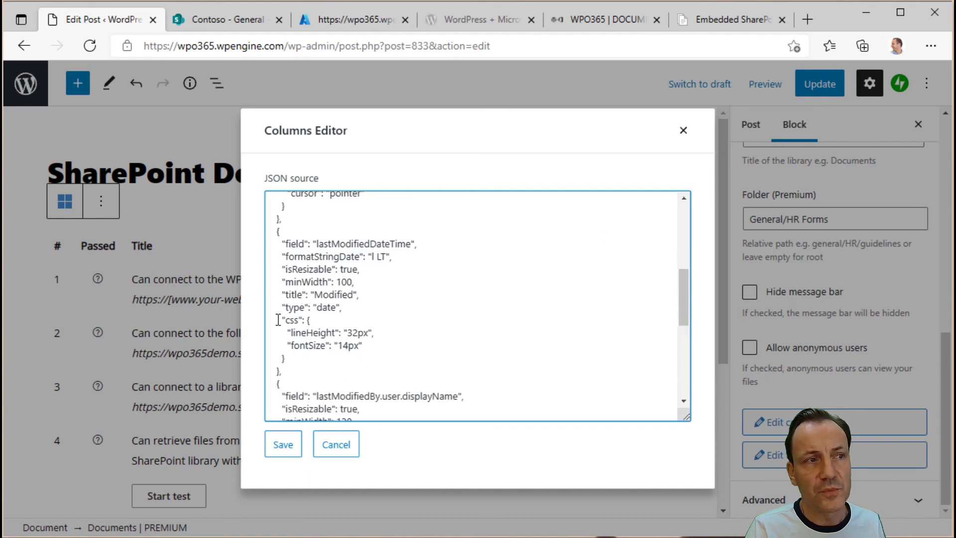
Find the Edit columns section in the block's documentation and read the guidance on the available column properties.
{"action": "left_click", "coordinate": [711, 16]}
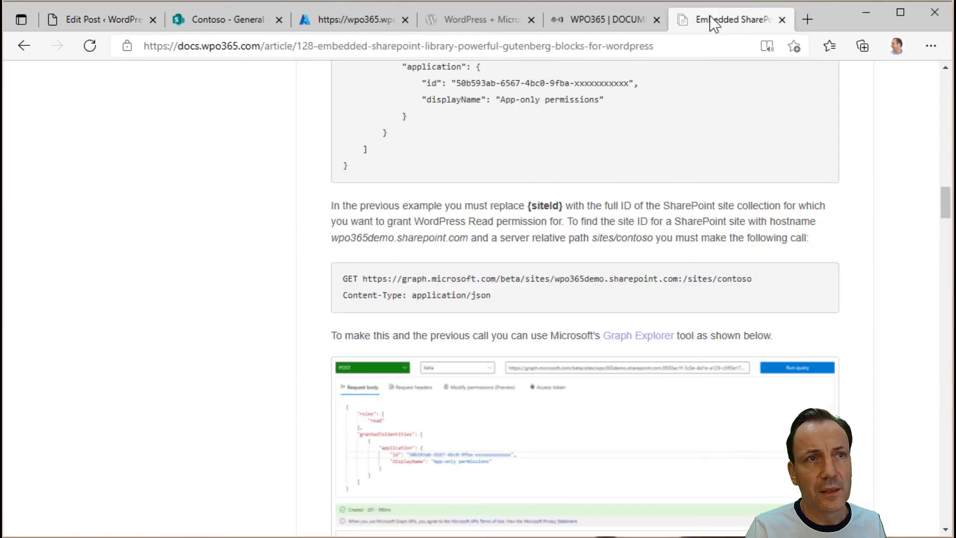
{"action": "scroll", "coordinate": [527, 323], "scroll_direction": "down", "scroll_amount": 5}
{"action": "scroll", "coordinate": [520, 339], "scroll_direction": "down", "scroll_amount": 15}
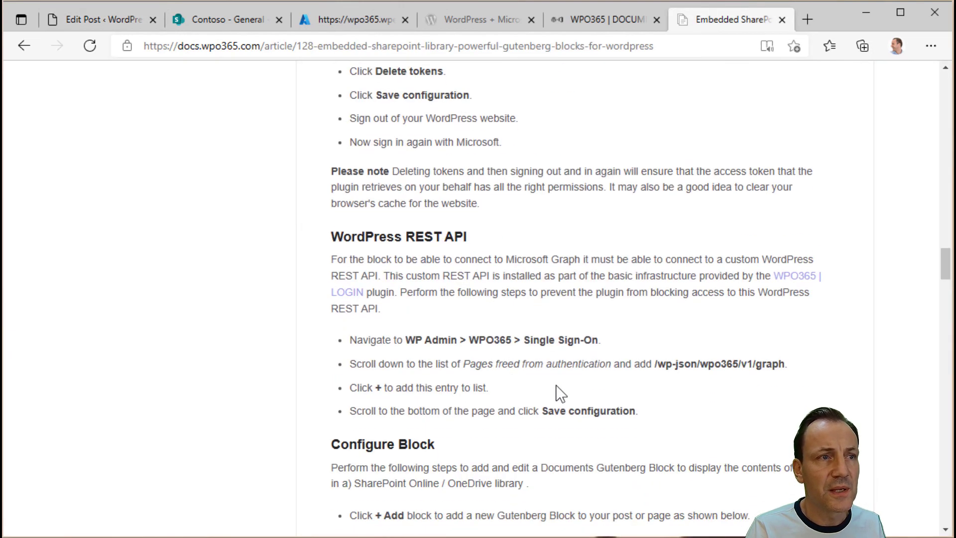
{"action": "scroll", "coordinate": [635, 372], "scroll_direction": "down", "scroll_amount": 20}
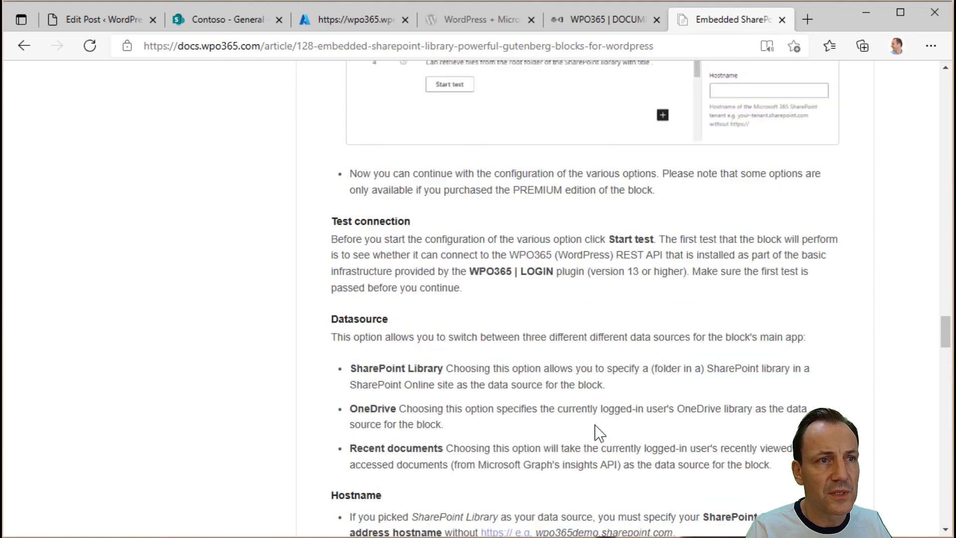
{"action": "scroll", "coordinate": [596, 424], "scroll_direction": "down", "scroll_amount": 15}
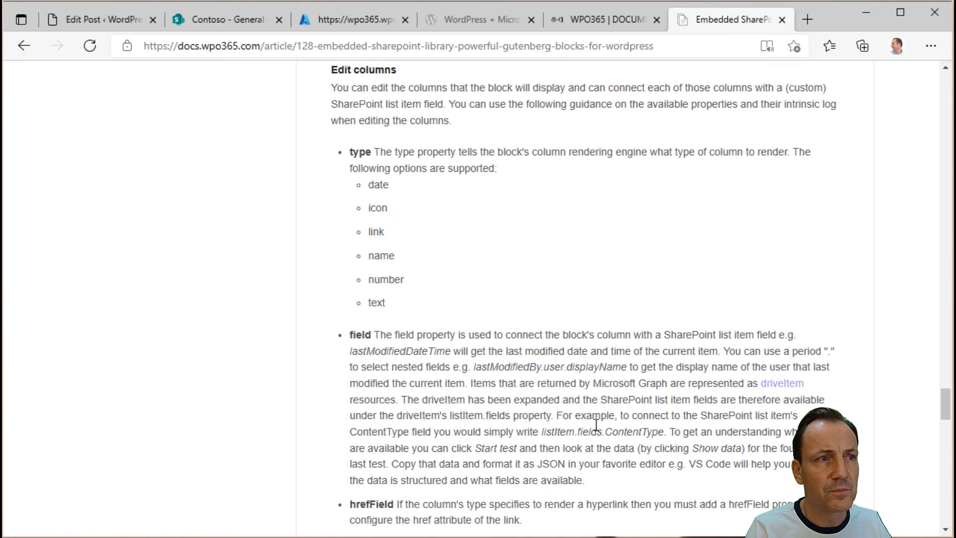
{"action": "scroll", "coordinate": [503, 398], "scroll_direction": "up", "scroll_amount": 15}
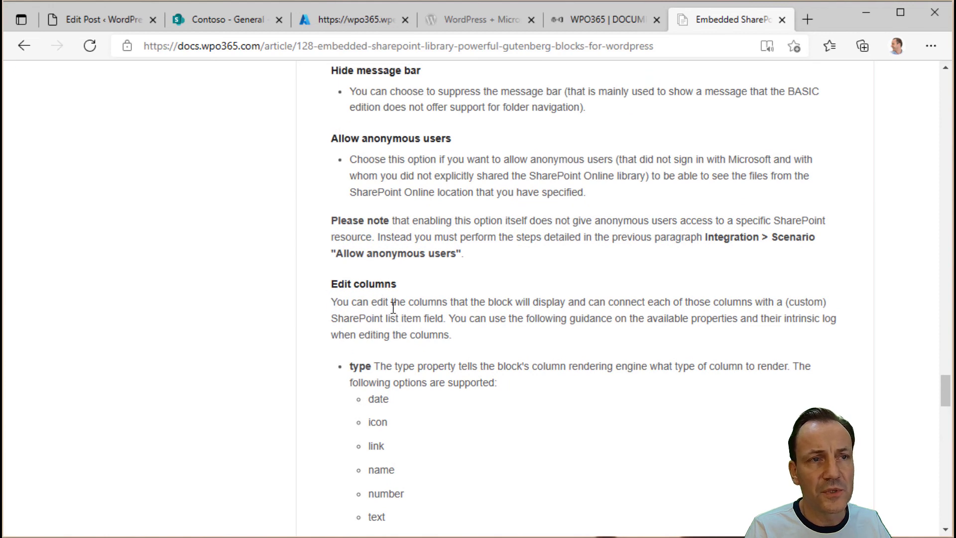
{"action": "scroll", "coordinate": [438, 383], "scroll_direction": "down", "scroll_amount": 3}
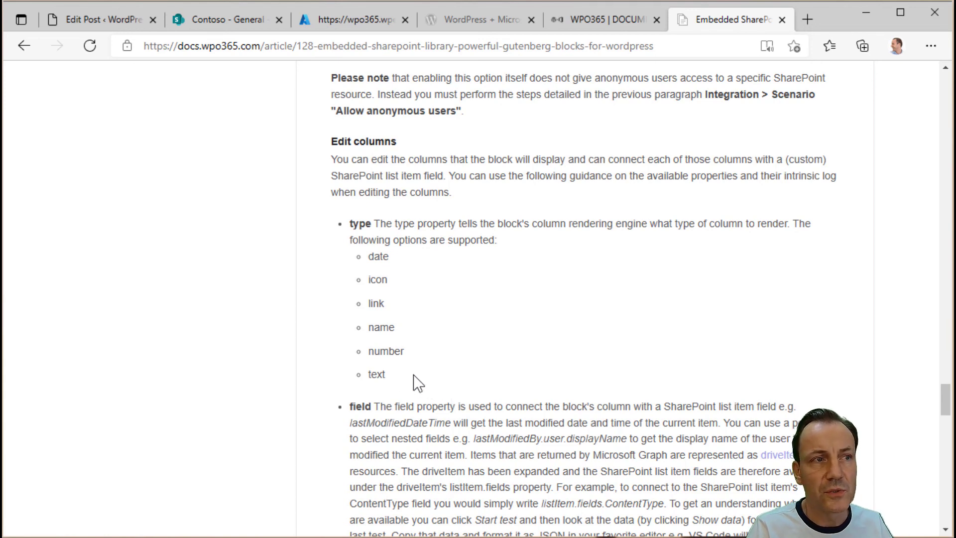
{"action": "scroll", "coordinate": [413, 374], "scroll_direction": "down", "scroll_amount": 4}
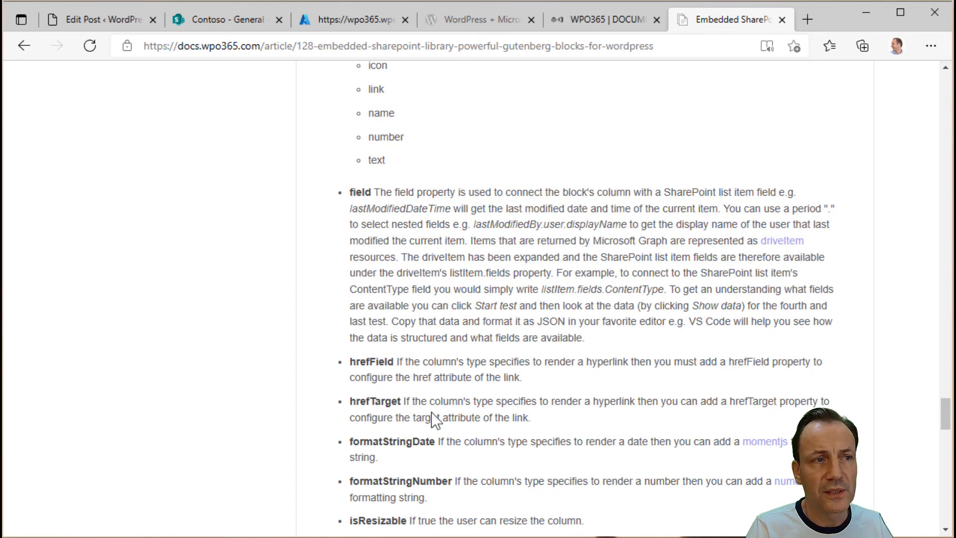
{"action": "scroll", "coordinate": [432, 413], "scroll_direction": "down", "scroll_amount": 1}
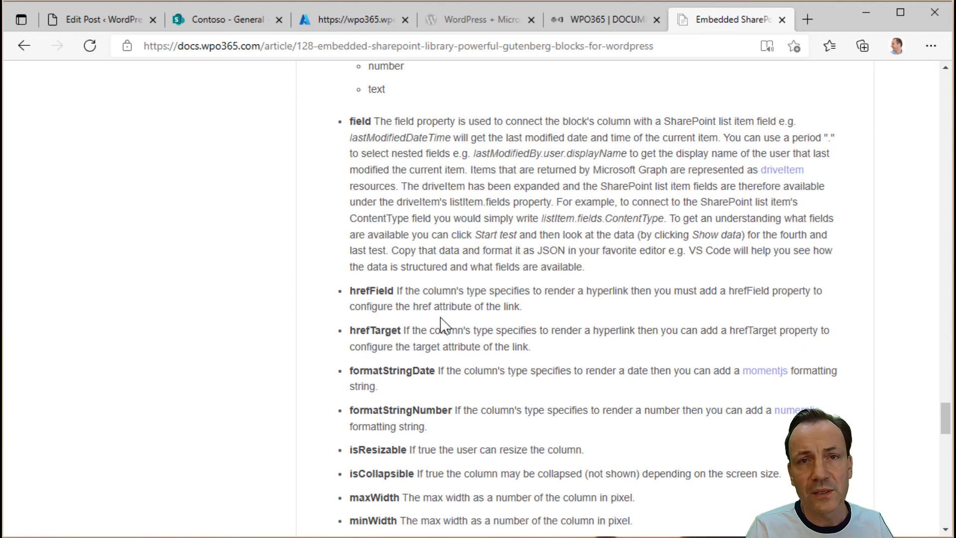
{"action": "scroll", "coordinate": [491, 426], "scroll_direction": "down", "scroll_amount": 2}
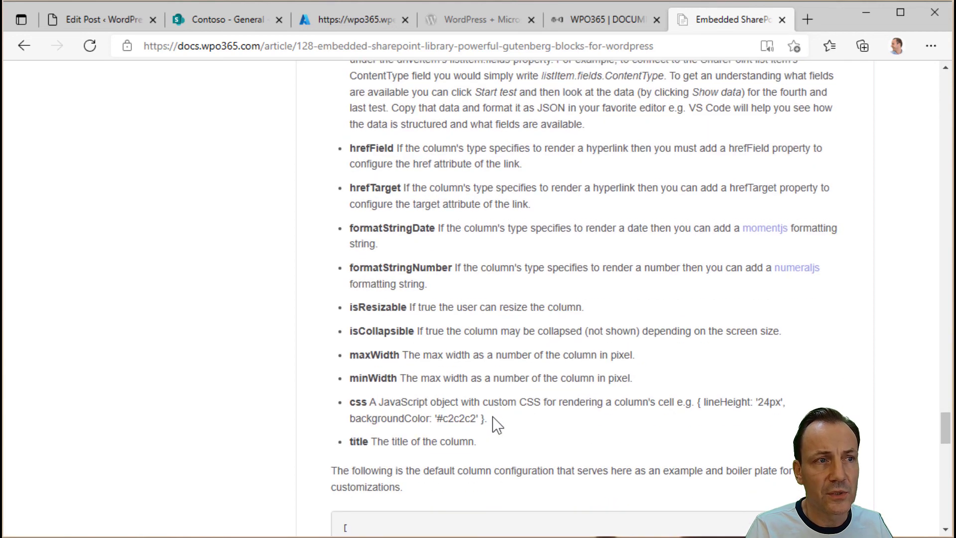
Examine the default column configuration example in the documentation's Edit columns section.
{"action": "scroll", "coordinate": [437, 421], "scroll_direction": "down", "scroll_amount": 2}
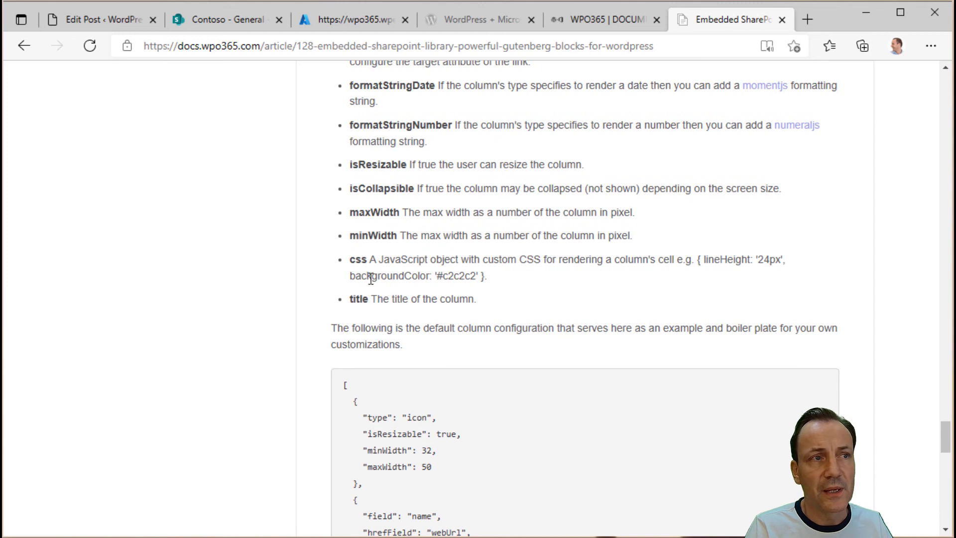
{"action": "scroll", "coordinate": [420, 344], "scroll_direction": "down", "scroll_amount": 2}
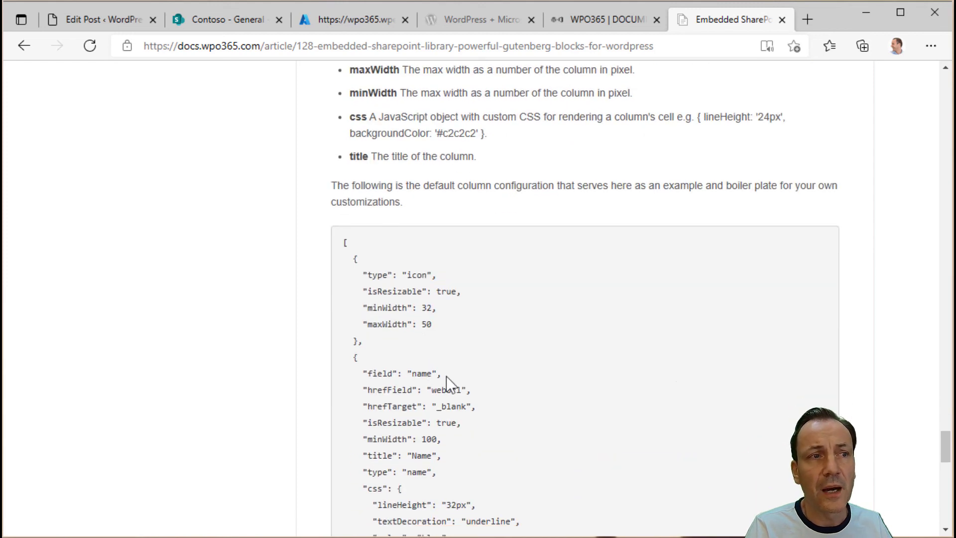
{"action": "scroll", "coordinate": [475, 428], "scroll_direction": "down", "scroll_amount": 5}
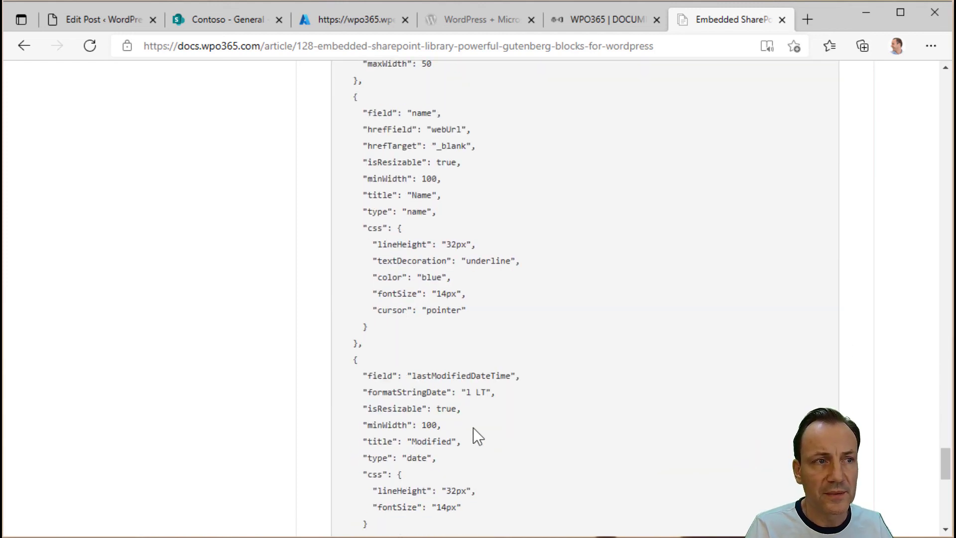
{"action": "scroll", "coordinate": [502, 410], "scroll_direction": "down", "scroll_amount": 4}
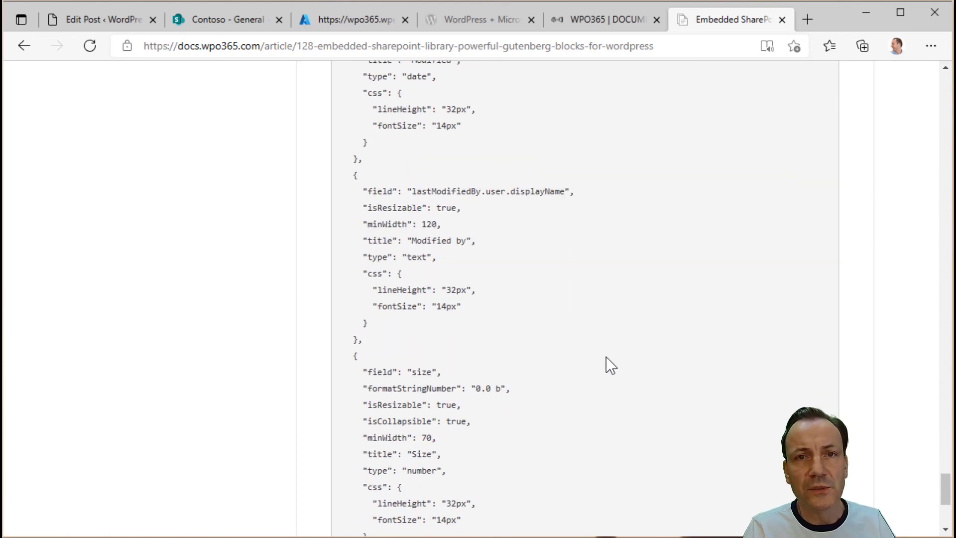
Save the block's column configuration, update the post and view the published page.
{"action": "left_click", "coordinate": [106, 23]}
{"action": "left_click", "coordinate": [282, 444]}
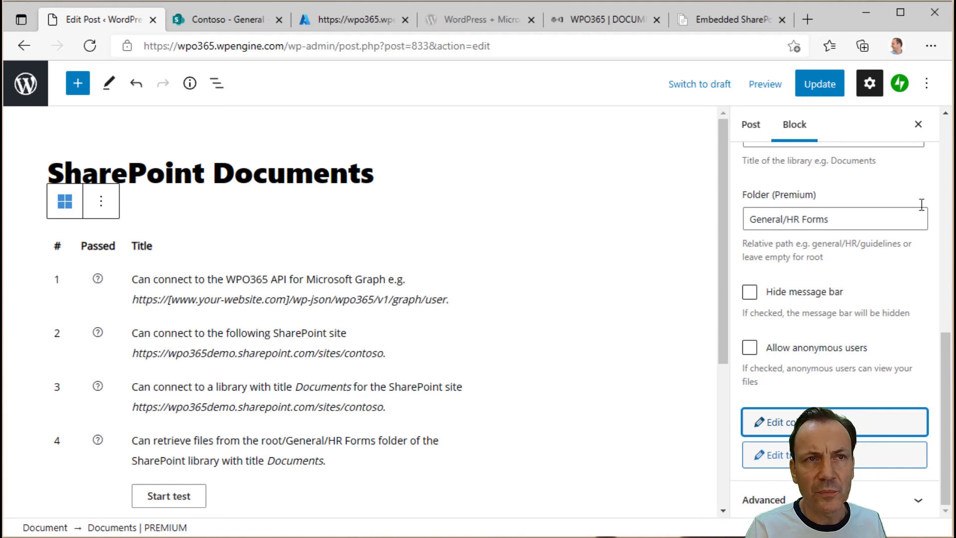
{"action": "left_click", "coordinate": [818, 96]}
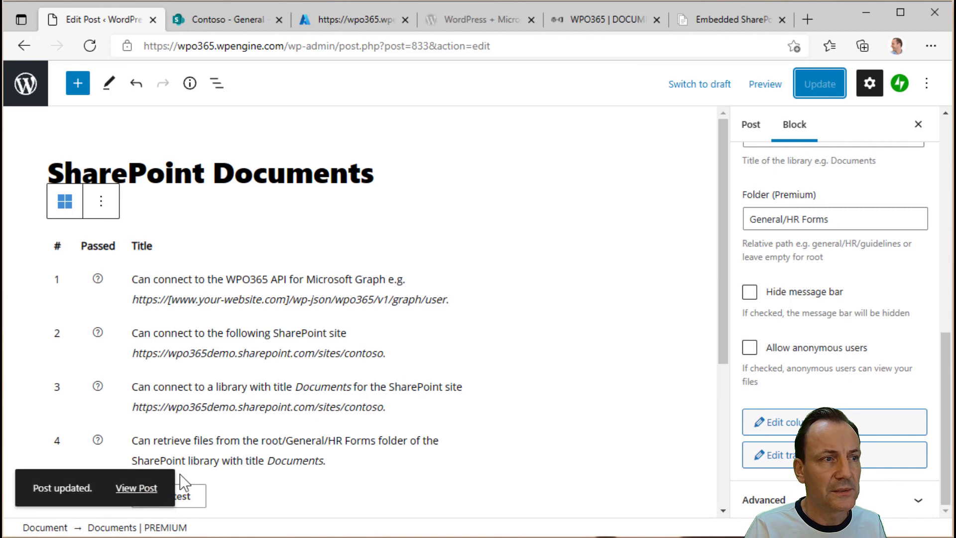
{"action": "left_click", "coordinate": [142, 489]}
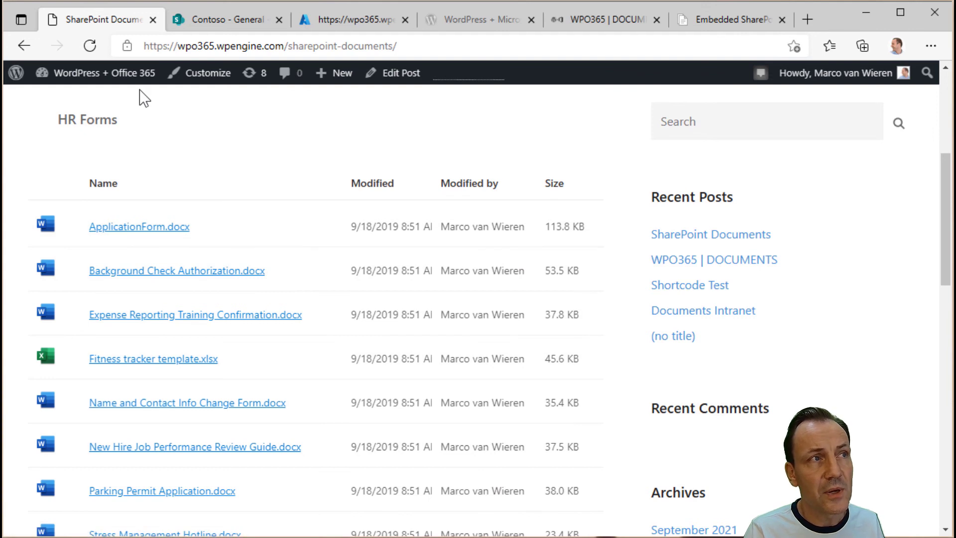
Go to the WordPress dashboard, open the WPO365 configuration pages and bring up their help widget.
{"action": "mouse_move", "coordinate": [110, 75]}
{"action": "left_click", "coordinate": [74, 98]}
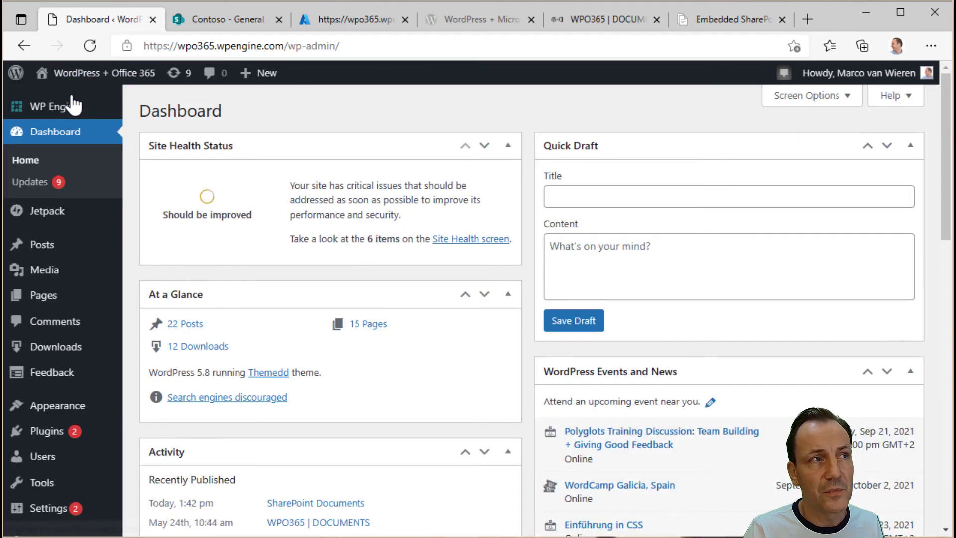
{"action": "scroll", "coordinate": [70, 349], "scroll_direction": "down", "scroll_amount": 4}
{"action": "left_click", "coordinate": [46, 491]}
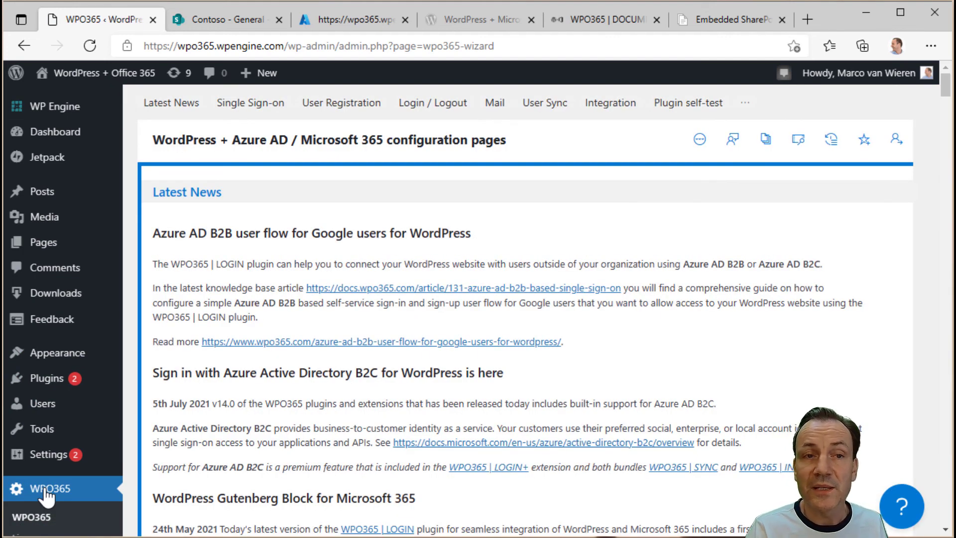
{"action": "left_click", "coordinate": [911, 520]}
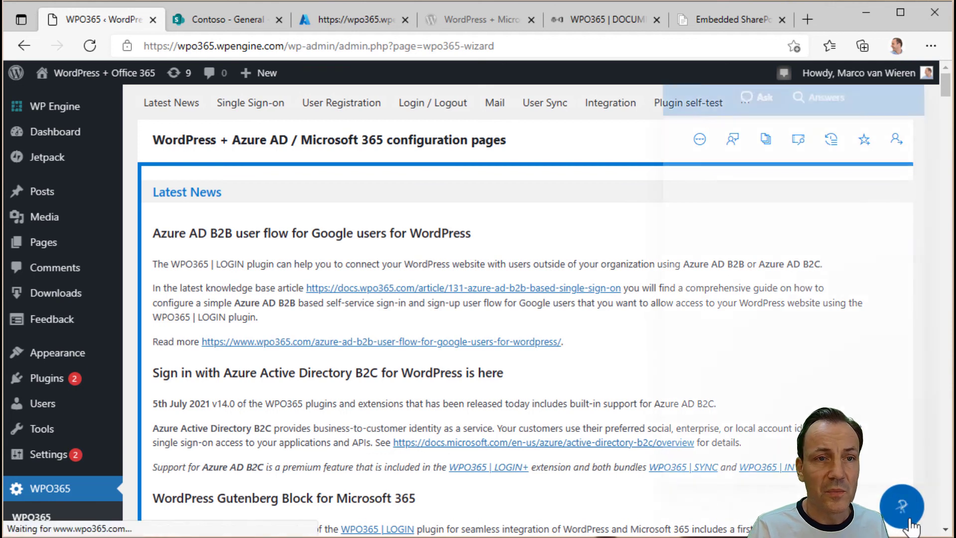